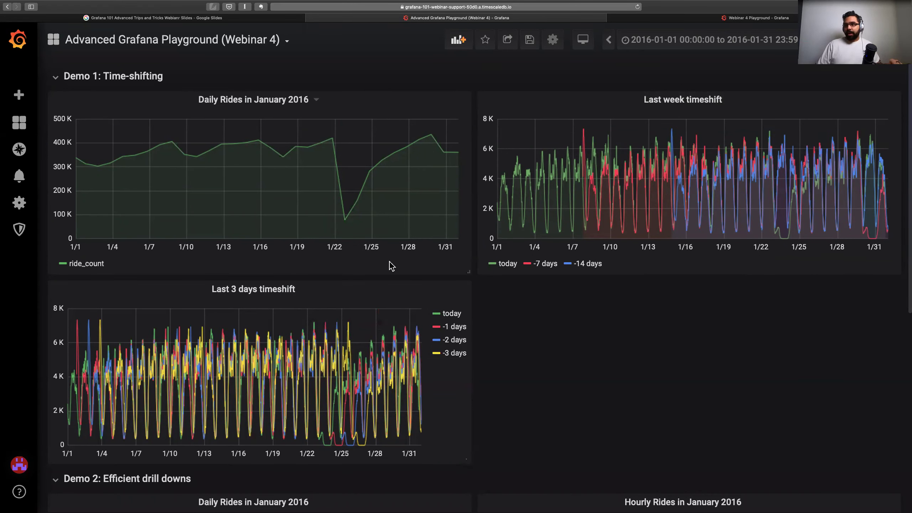
# View the Last 3 days timeshift panel full size, narrow the time range to January 15–16, 2016, and return to the dashboard
pyautogui.click(303, 290)
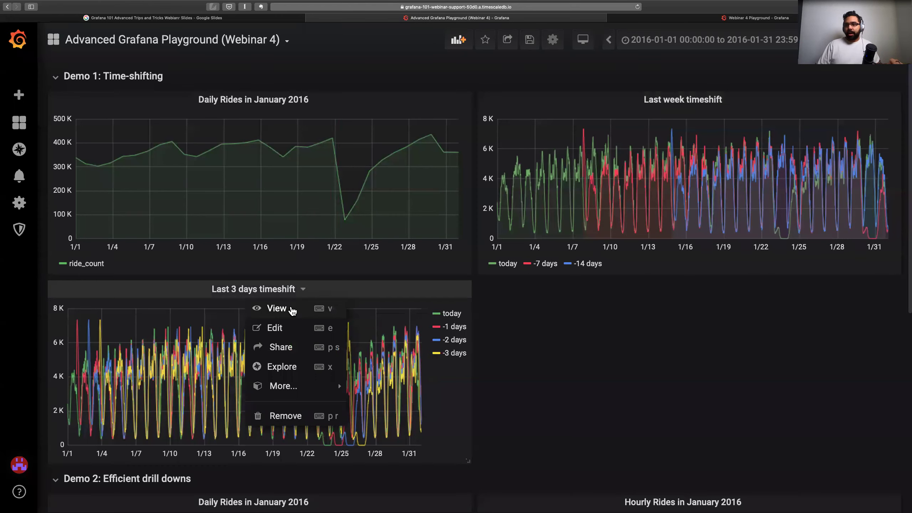
pyautogui.click(292, 308)
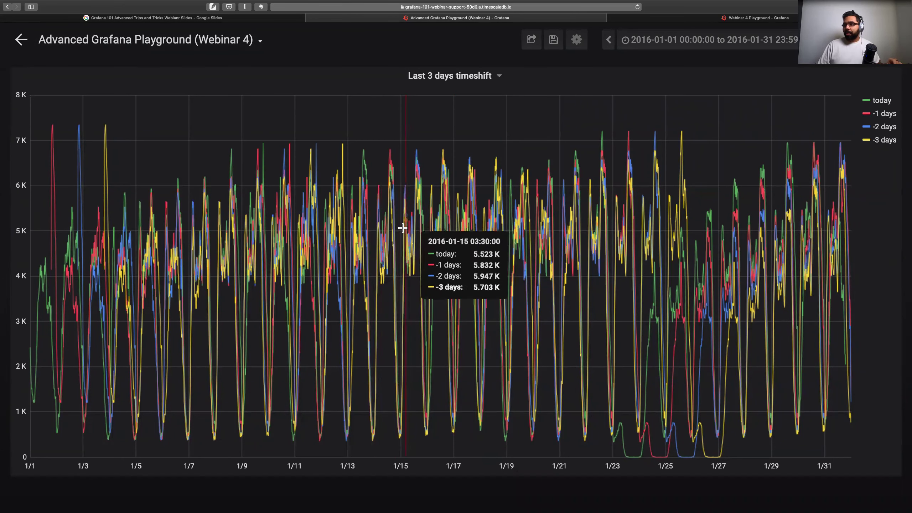
pyautogui.moveTo(401, 230); pyautogui.dragTo(453, 230)
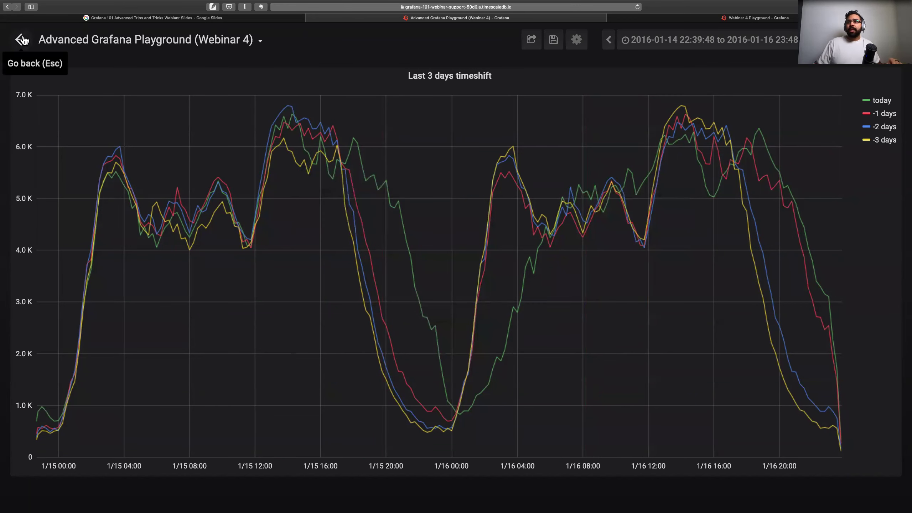
pyautogui.press('Escape')
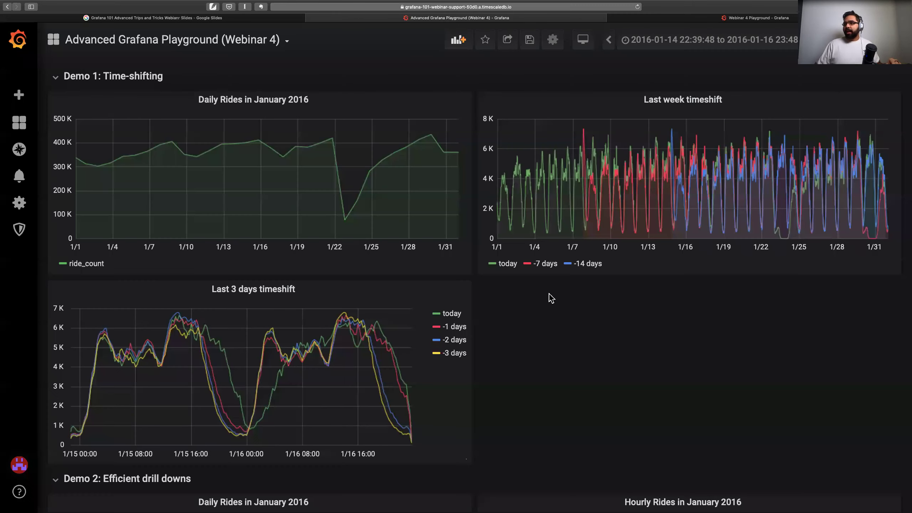
# Add a new query panel to the dashboard and place it beside the Last 3 days timeshift panel
pyautogui.click(457, 40)
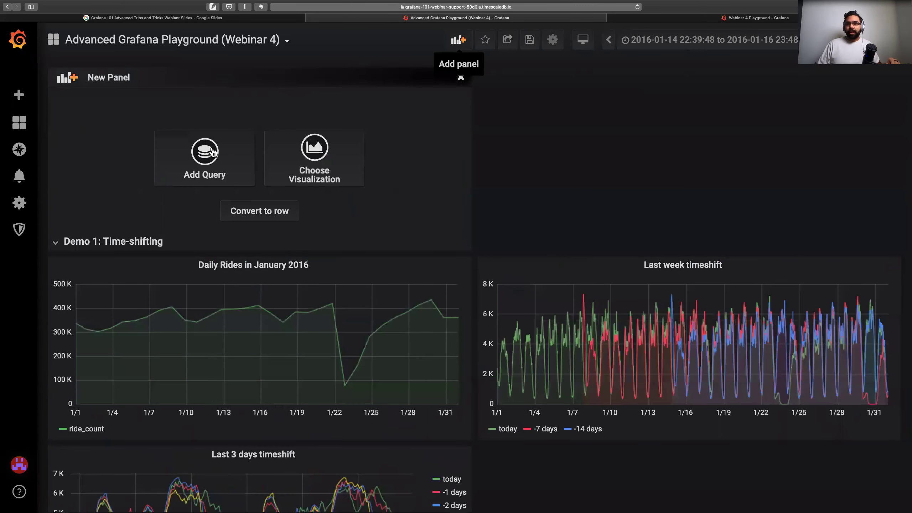
pyautogui.click(213, 153)
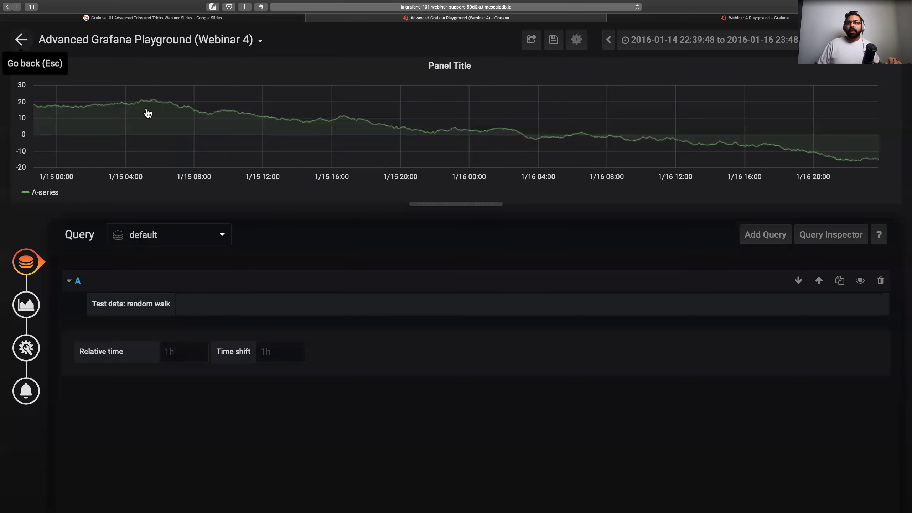
pyautogui.press('Escape')
pyautogui.moveTo(316, 77); pyautogui.dragTo(694, 299)
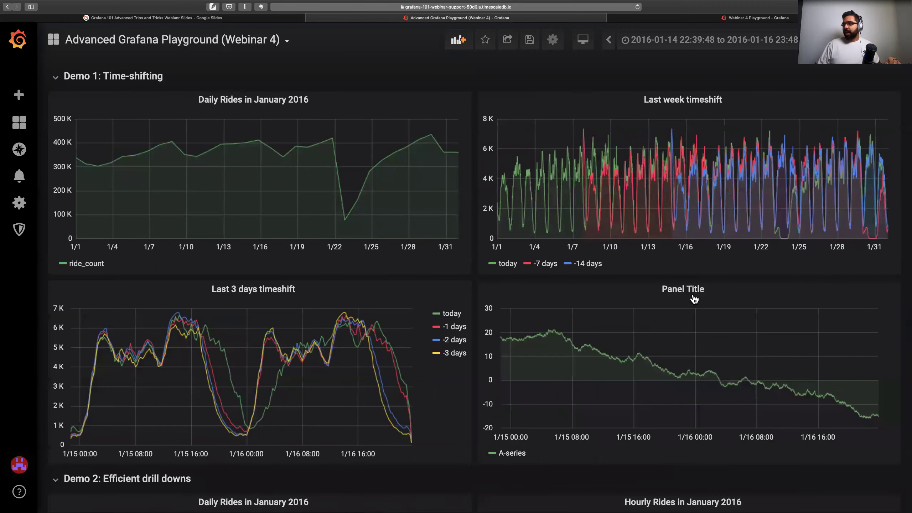
# Edit the new panel and set its query data source to Taxi DB
pyautogui.click(708, 292)
pyautogui.click(693, 326)
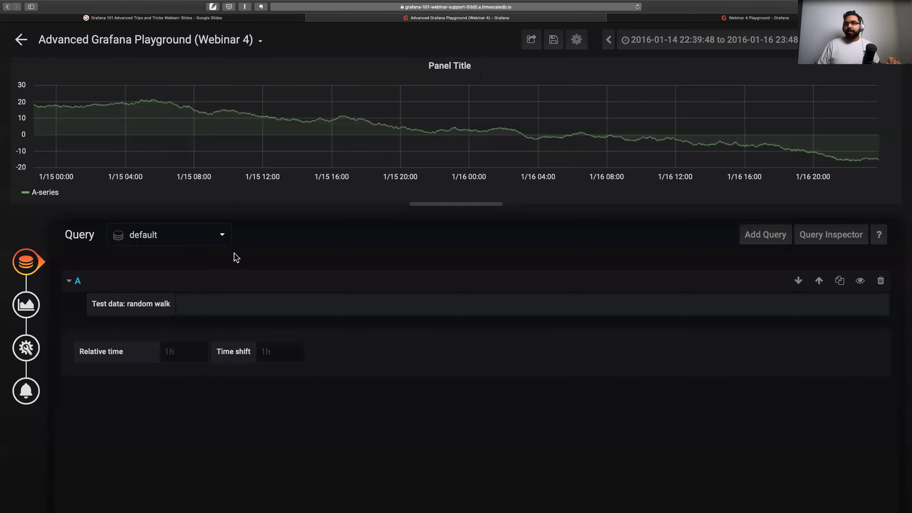
pyautogui.click(162, 236)
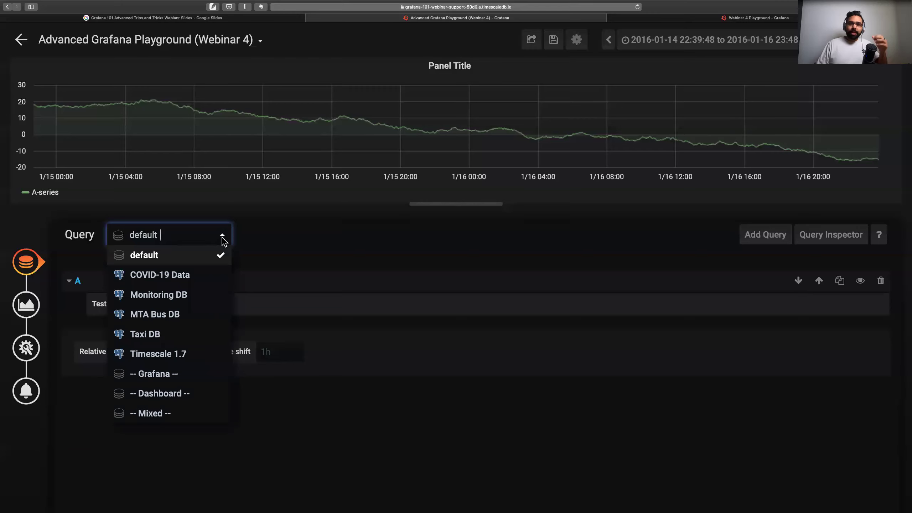
pyautogui.click(151, 338)
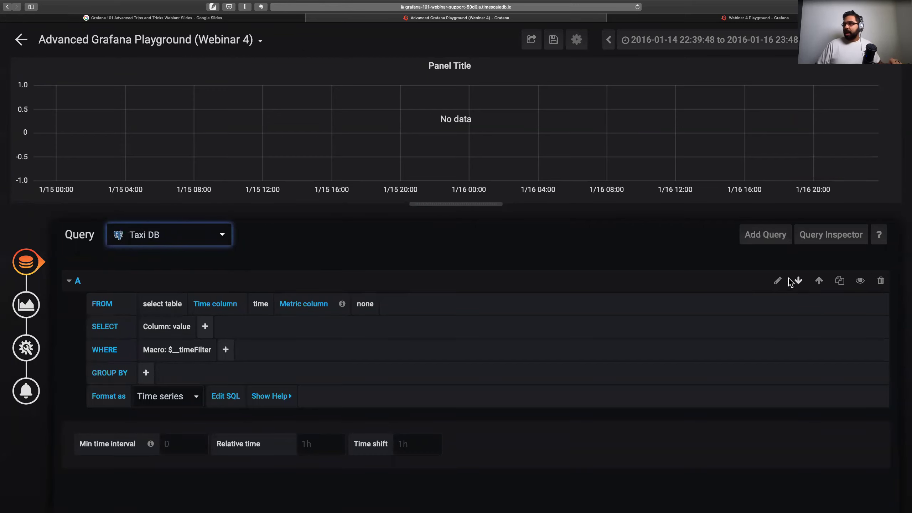
# Replace query A with raw SQL that time-shifts 15-minute ride counts using generate_series(0,3) day intervals and JOIN LATERAL
pyautogui.click(778, 281)
pyautogui.press('super+a')
pyautogui.press('BackSpace')
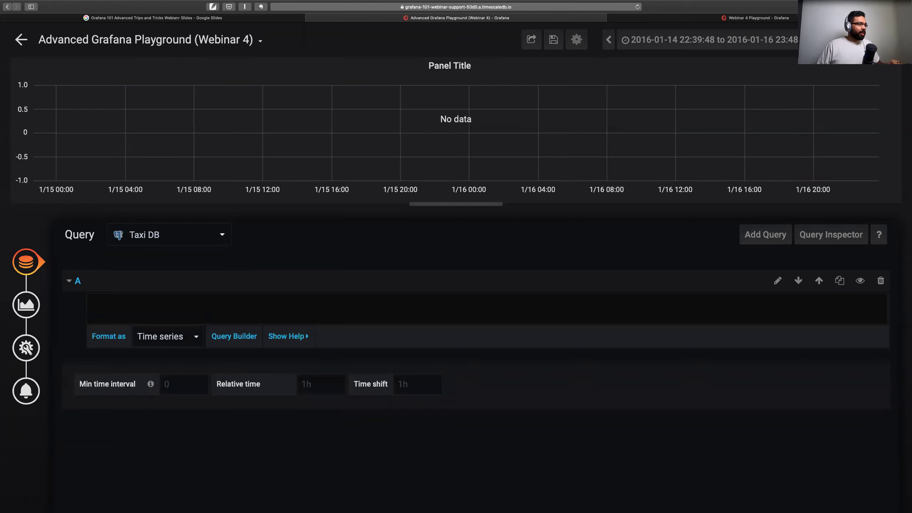
pyautogui.press('super+Tab')
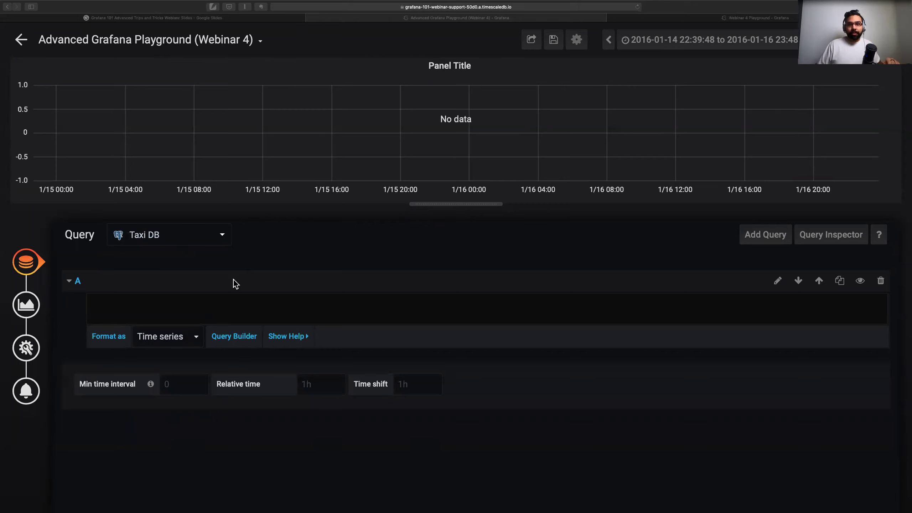
pyautogui.press('super+Tab')
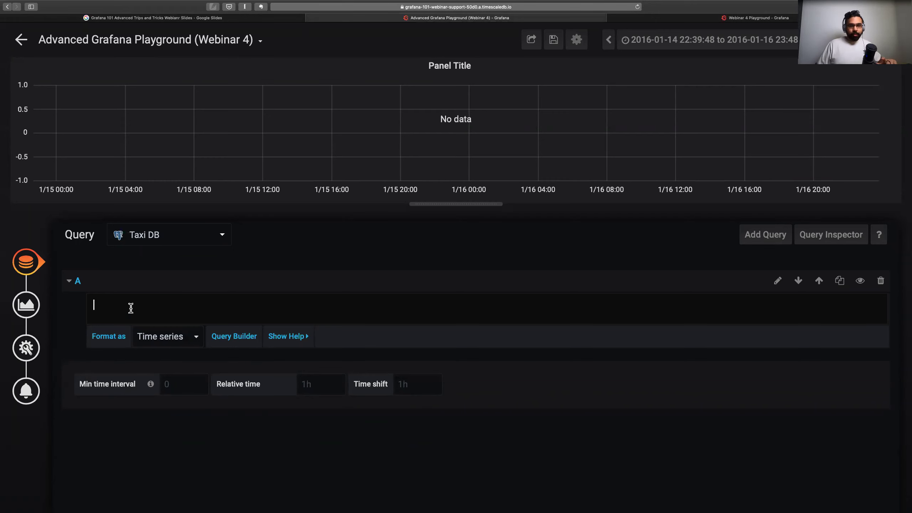
pyautogui.write("-- What to name the series SELECT time, ride_count, CASE WHEN step = 0 THEN 'today' ELSE (-interval)::text END AS metric FROM -- sub-query to generate the intervals ( SELECT step, (step||'day')::interval AS interval FROM generate_series(0,3) g(step)) g_offsets JOIN LATERAL ( -- subquery to select the rides SELECT -- adding set interval to time values   time_bucket('15m',pickup_datetime + interval)::timestamptz AS time, count(*) AS ride_count FROM rides -- subtract value of interval from time to plot -- today = 0, 1 day ago = 1, etc WHERE   pickup_datetime BETWEEN $__timeFrom()::timestamptz - interval AND $__timeTo()::timestamptz - interval GROUP BY 1 ORDER BY 1 ) l ON true")
pyautogui.scroll(5, 164, 314)
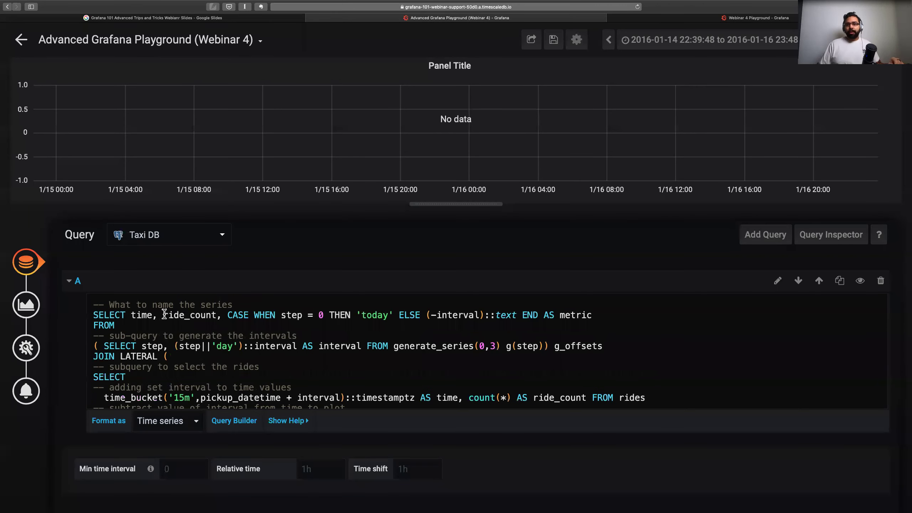
# Highlight the outer SELECT line under the "What to name the series" comment
pyautogui.click(152, 305)
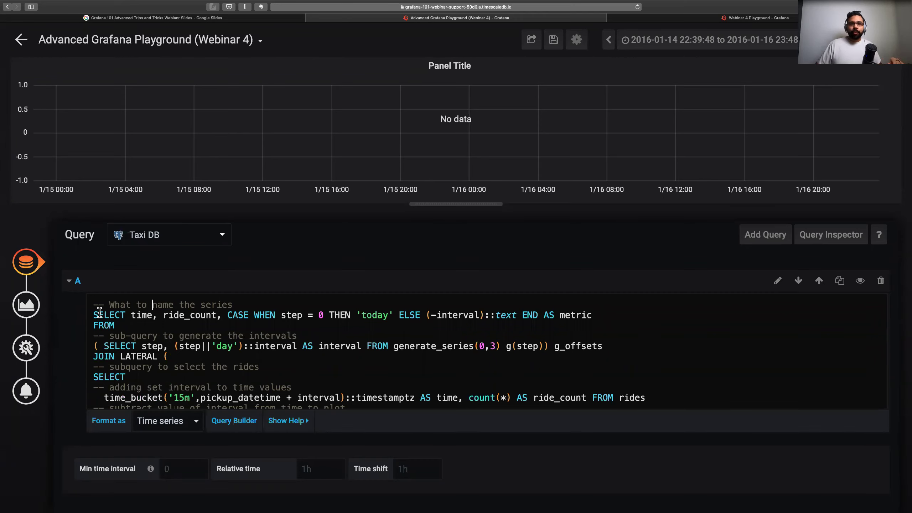
pyautogui.click(252, 306)
pyautogui.press('Right')
pyautogui.hotkey('shift', 'Down')
pyautogui.hotkey('shift', 'Left')
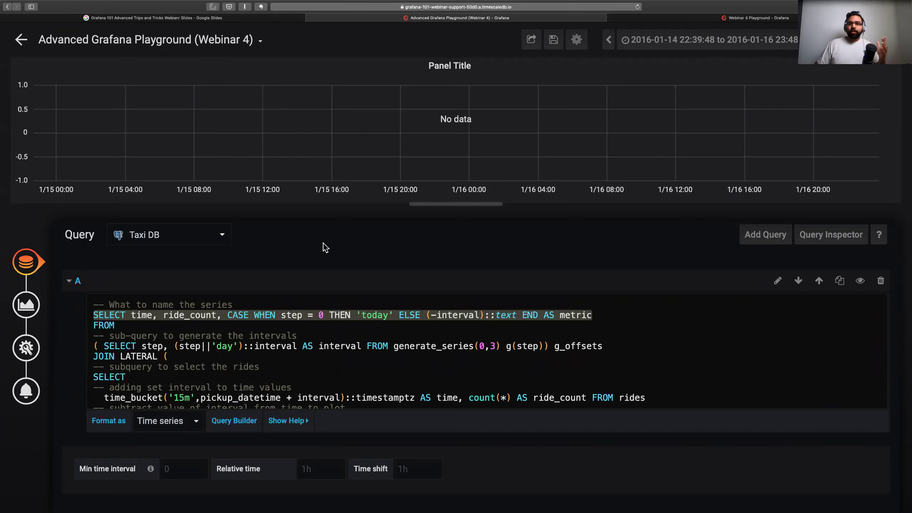
# Examine the CASE expression that labels each series as 'today' or the negative interval cast to text as metric
pyautogui.click(143, 322)
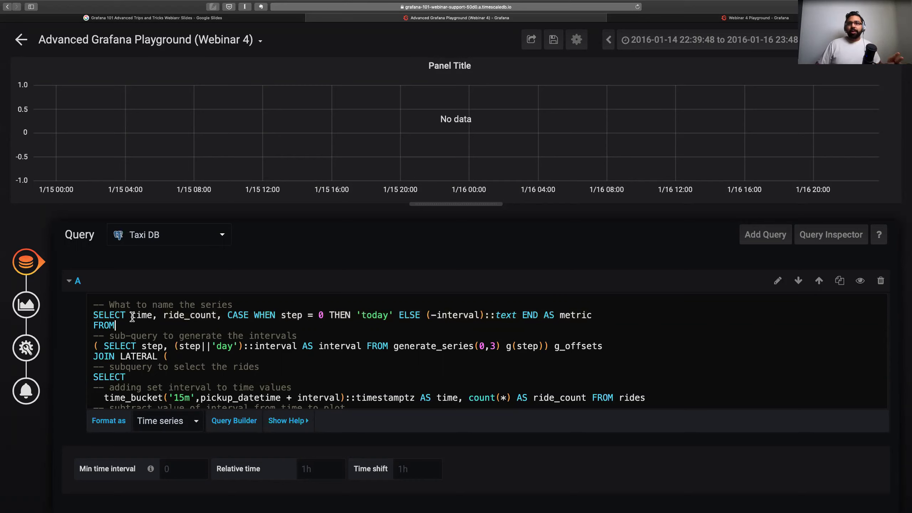
pyautogui.moveTo(229, 314)
pyautogui.mouseDown()
pyautogui.moveTo(571, 315)
pyautogui.moveTo(229, 314)
pyautogui.mouseUp()
pyautogui.click(571, 315)
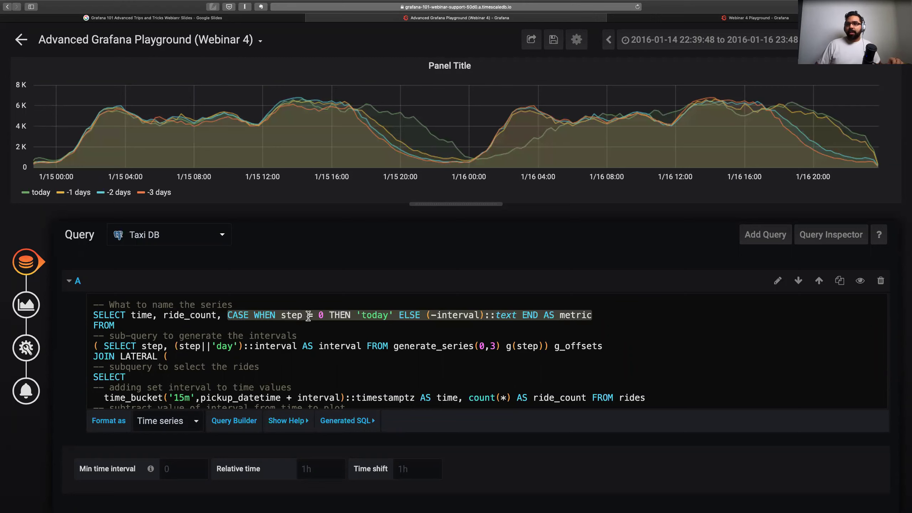
pyautogui.click(389, 315)
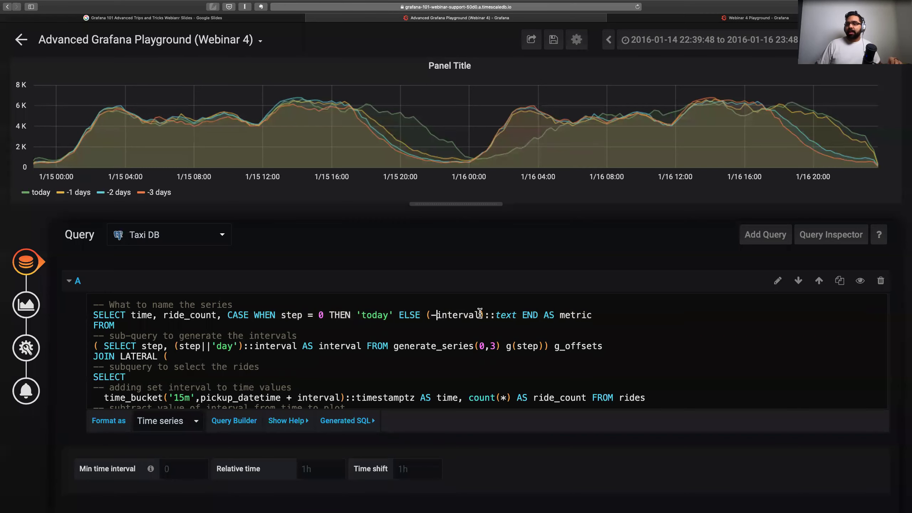
pyautogui.moveTo(485, 315); pyautogui.dragTo(518, 315)
pyautogui.click(559, 314)
pyautogui.doubleClick(588, 315)
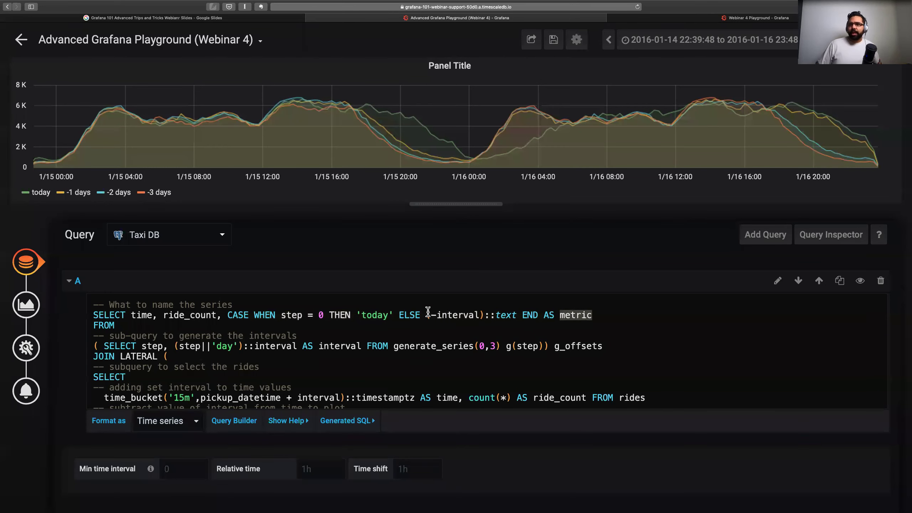
pyautogui.click(451, 311)
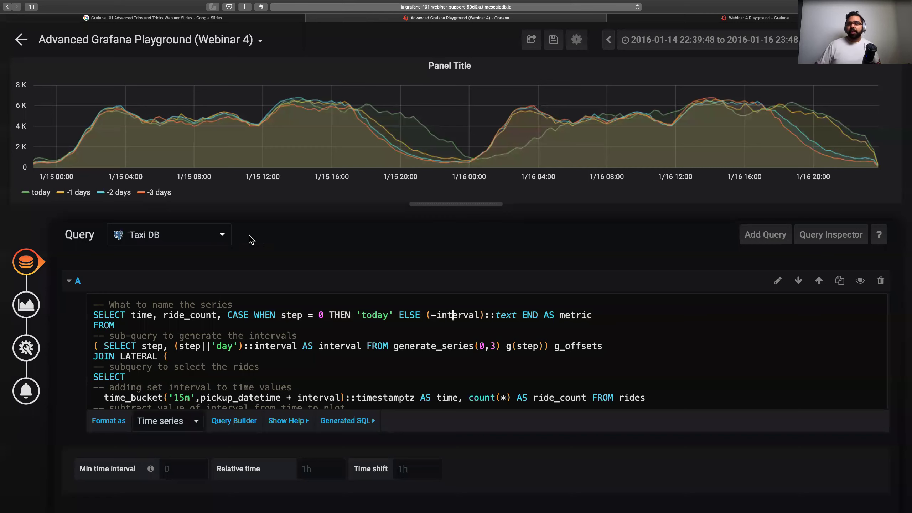
# Examine the JOIN LATERAL clause between the interval sub-query and the rides sub-query
pyautogui.scroll(-2, 208, 330)
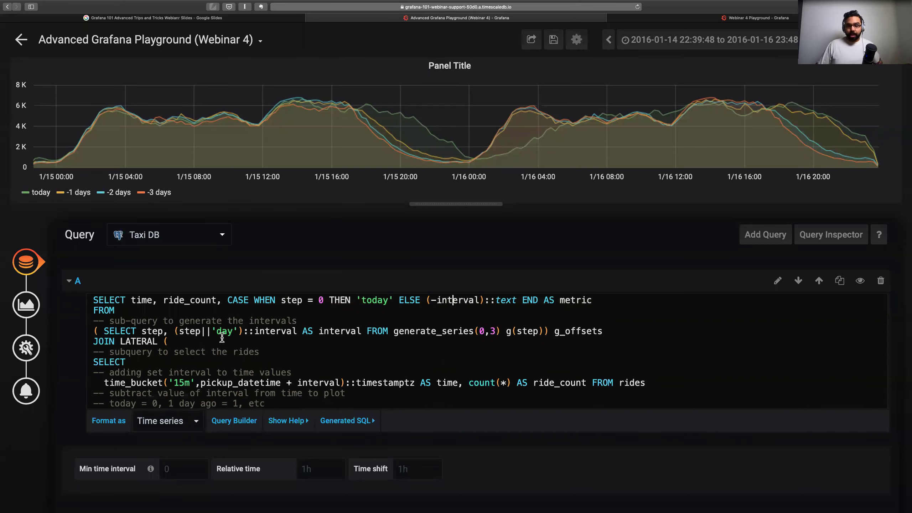
pyautogui.press('super+Tab')
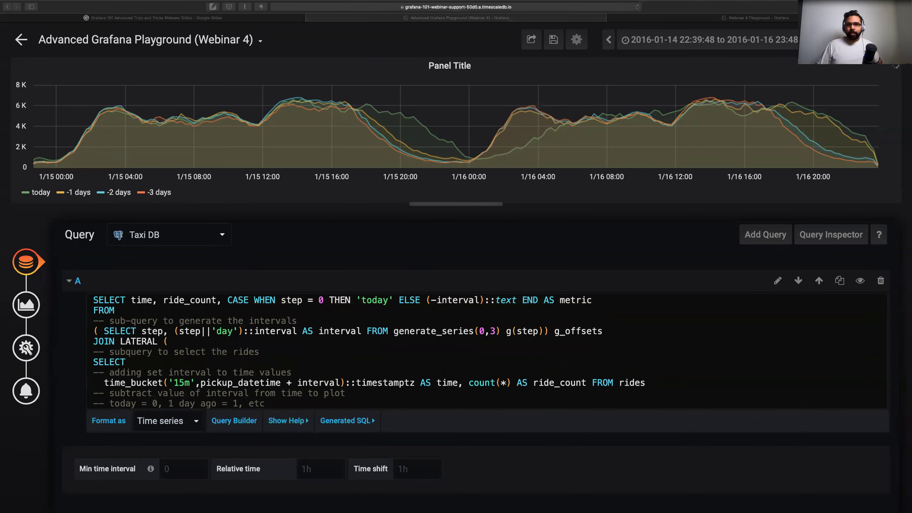
pyautogui.press('super+Tab')
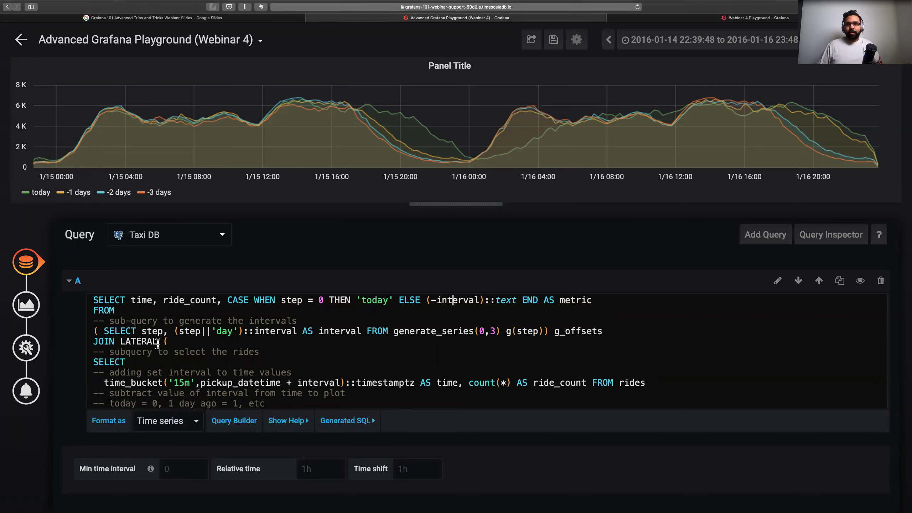
pyautogui.moveTo(157, 340); pyautogui.dragTo(89, 339)
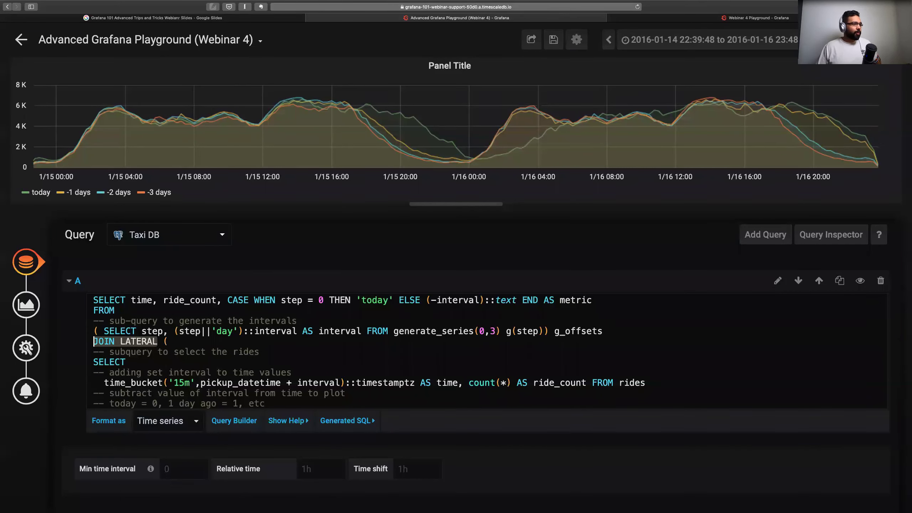
pyautogui.press('super+Tab')
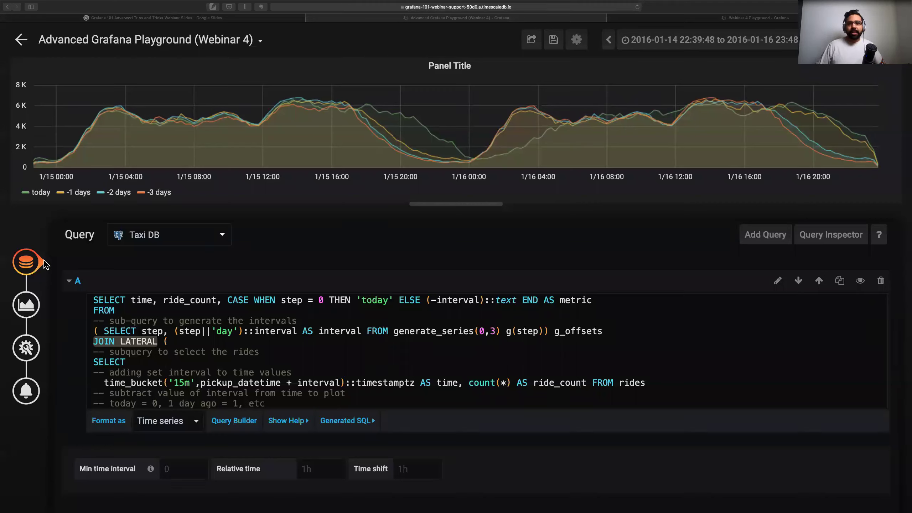
pyautogui.press('super+Tab')
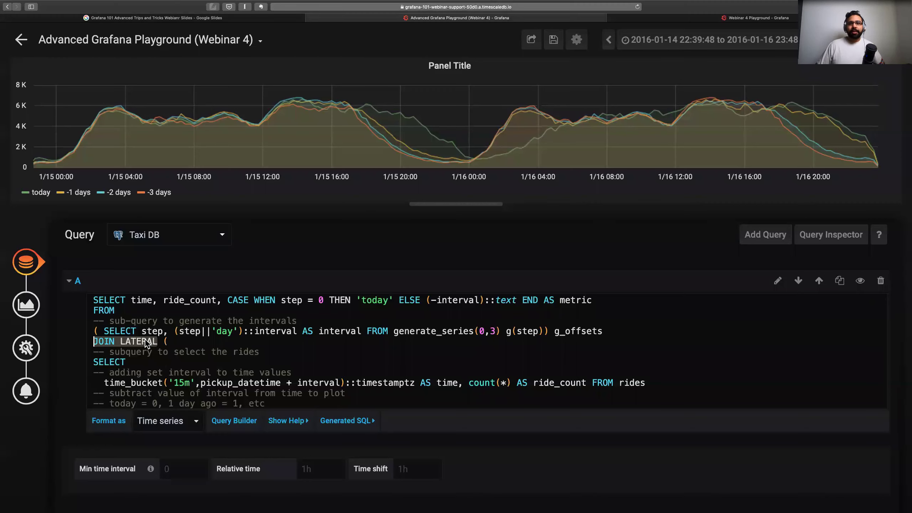
pyautogui.click(179, 351)
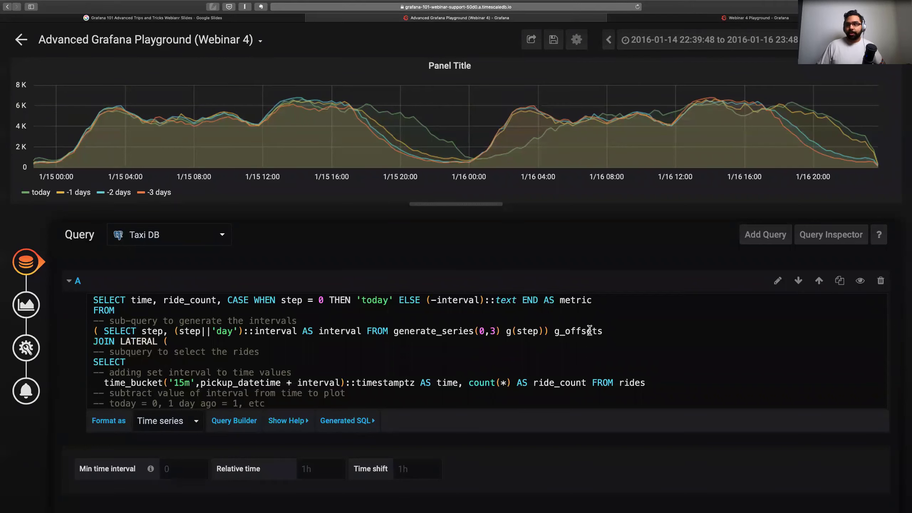
# Examine the interval sub-query built on generate_series(0,3) and how JOIN LATERAL links it to the rides sub-query
pyautogui.moveTo(606, 331); pyautogui.dragTo(90, 328)
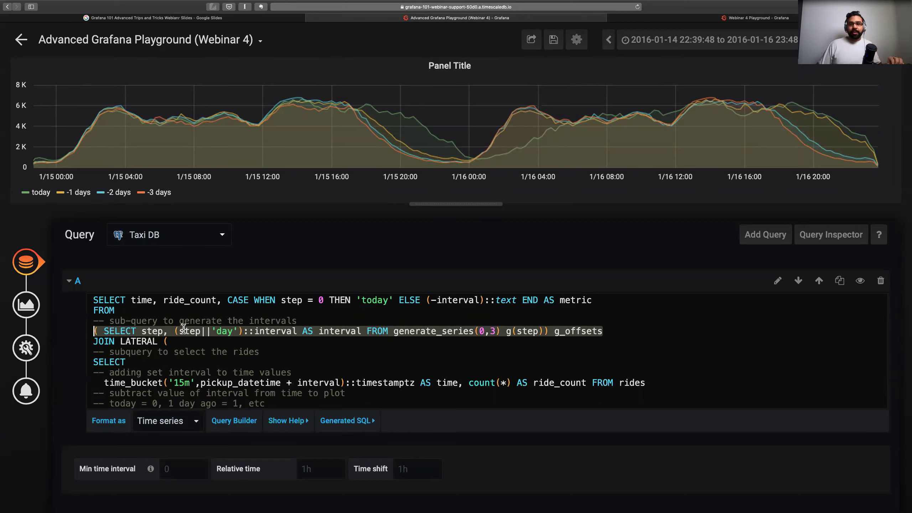
pyautogui.scroll(-3, 165, 343)
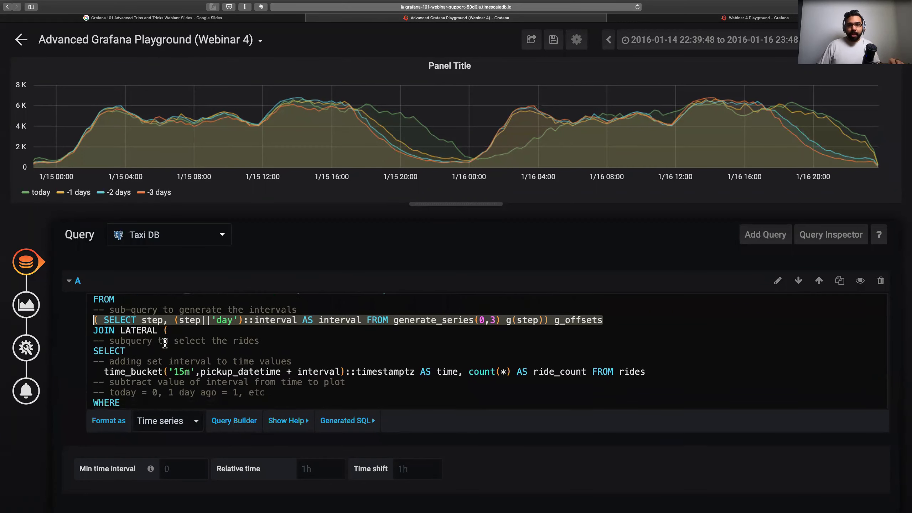
pyautogui.scroll(2, 165, 357)
pyautogui.scroll(2, 164, 357)
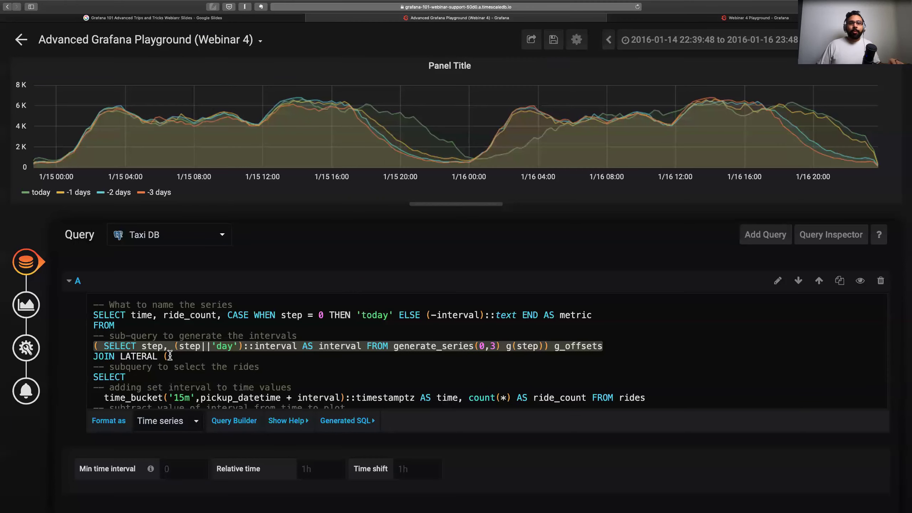
pyautogui.click(116, 356)
pyautogui.moveTo(94, 357); pyautogui.dragTo(155, 359)
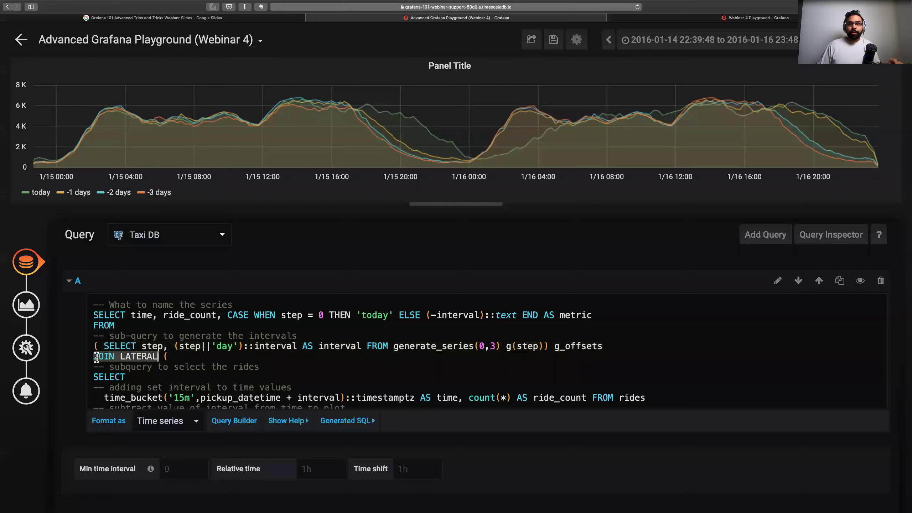
pyautogui.scroll(-1, 150, 356)
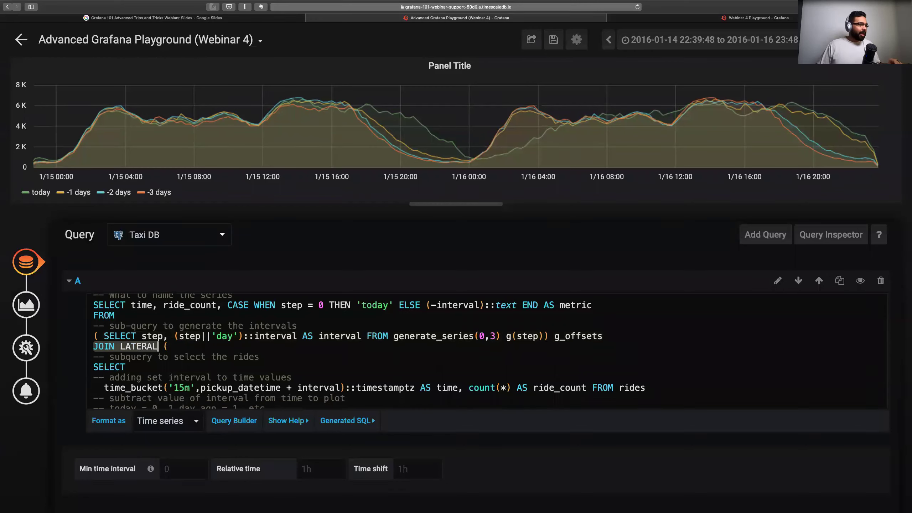
pyautogui.click(198, 349)
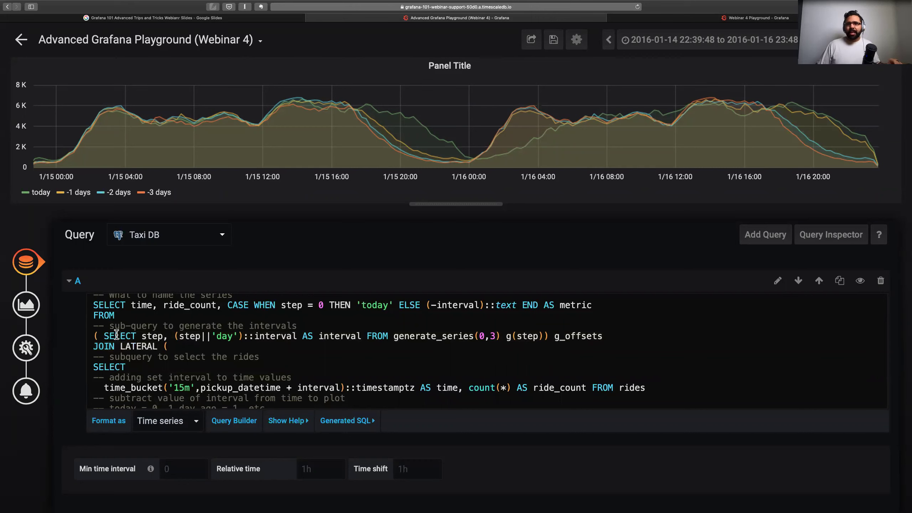
pyautogui.moveTo(106, 335); pyautogui.dragTo(541, 336)
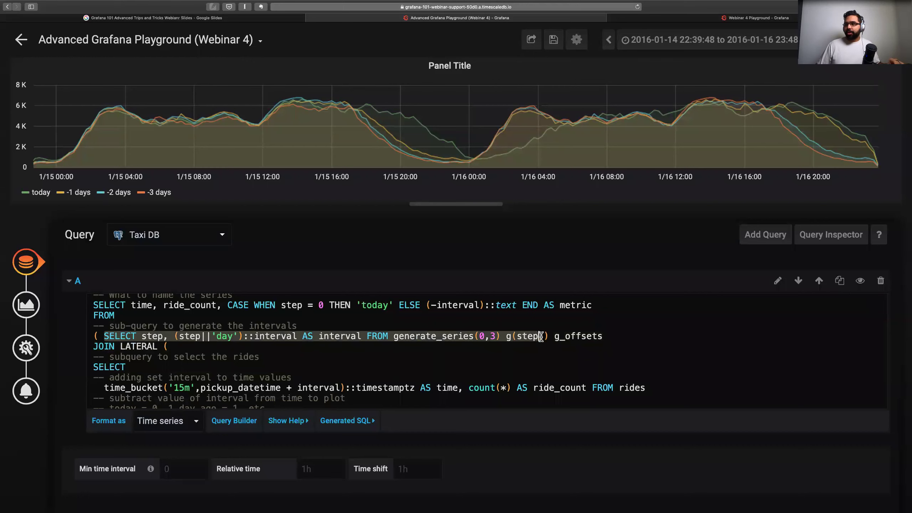
# Examine the (step||'day')::interval expression and the generate_series(0,3) call in the interval sub-query
pyautogui.click(152, 334)
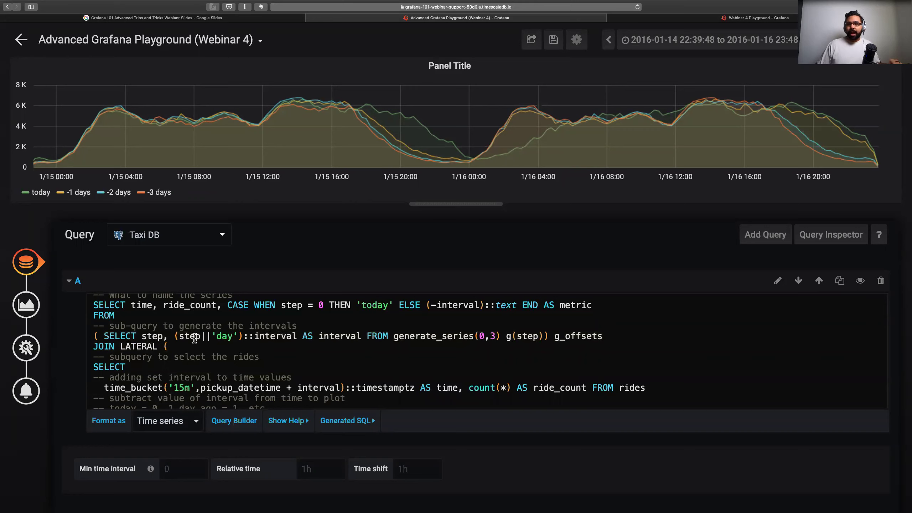
pyautogui.moveTo(175, 336); pyautogui.dragTo(298, 333)
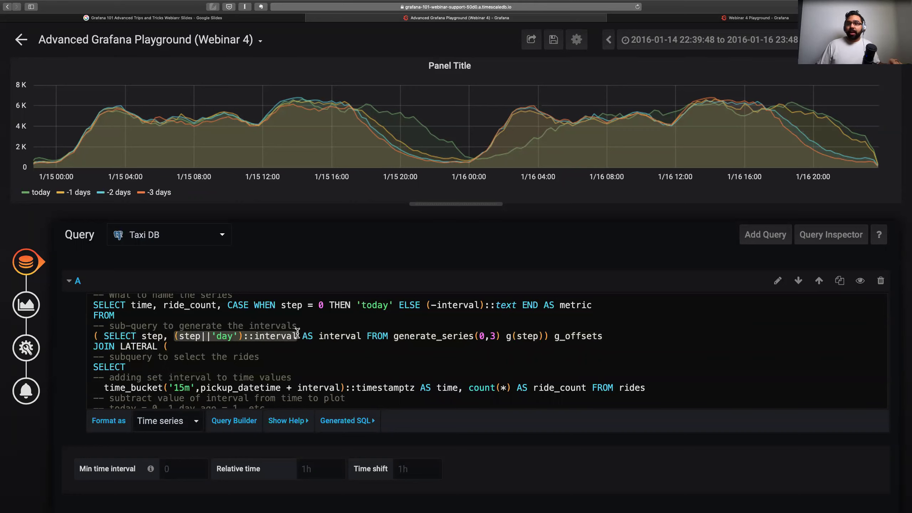
pyautogui.click(188, 338)
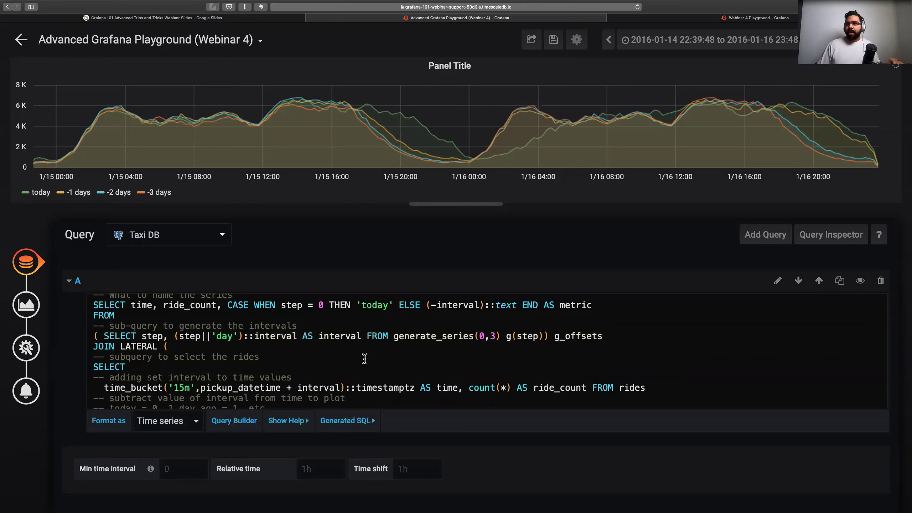
pyautogui.moveTo(396, 336); pyautogui.dragTo(504, 338)
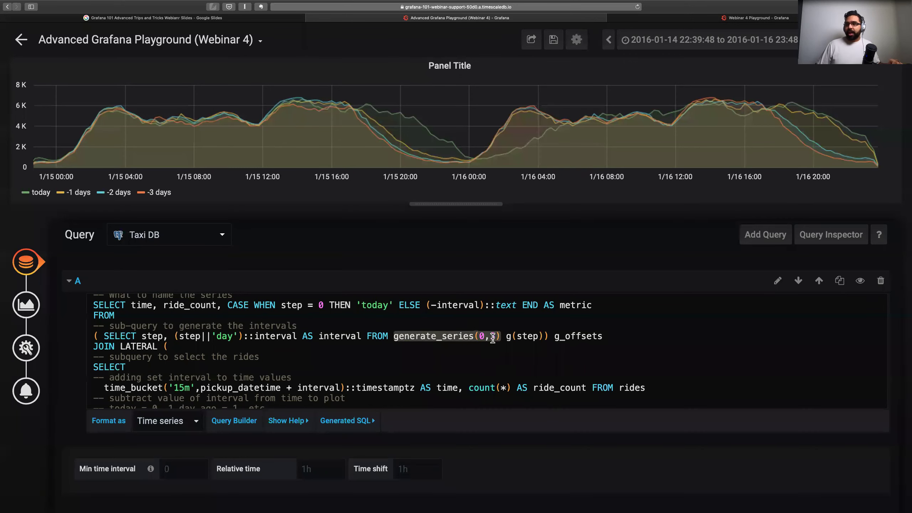
pyautogui.click(482, 335)
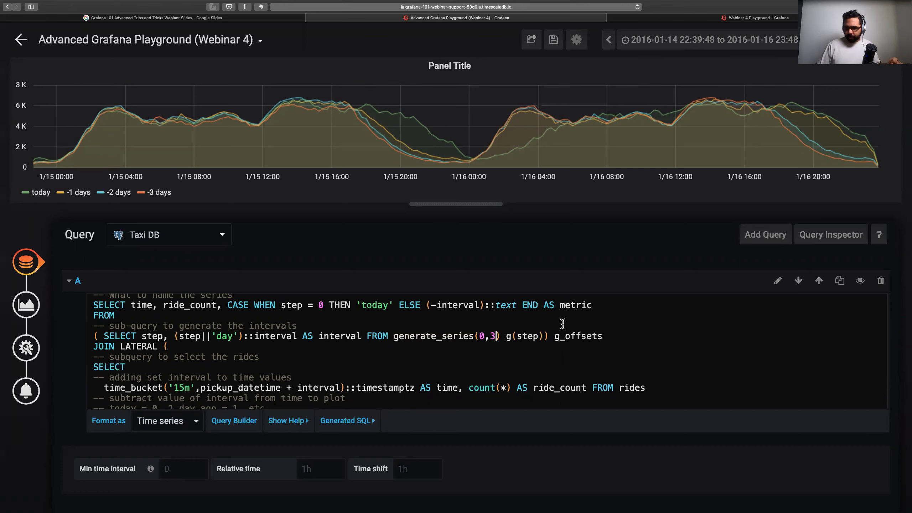
# Highlight the g_offsets alias, the "subquery to select the rides" comment and the full interval sub-query line
pyautogui.doubleClick(578, 336)
pyautogui.scroll(-2, 220, 323)
pyautogui.moveTo(94, 332); pyautogui.dragTo(255, 332)
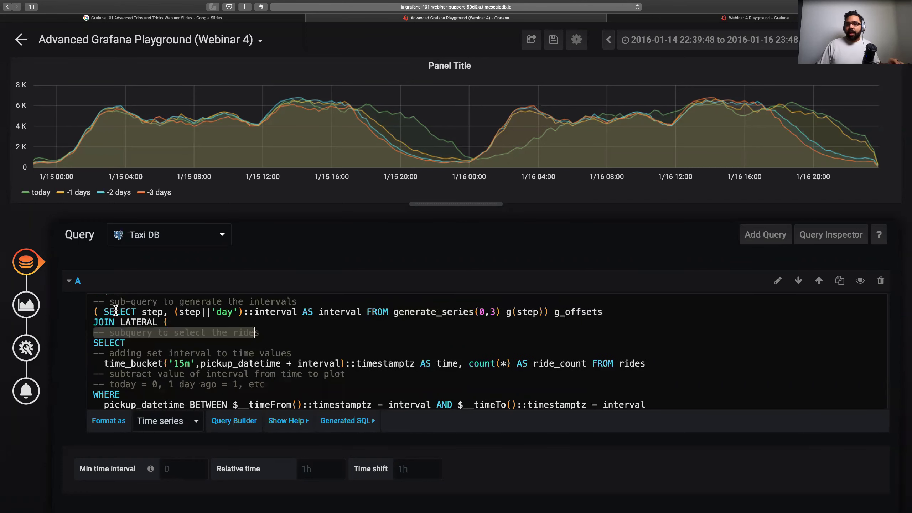
pyautogui.click(122, 310)
pyautogui.moveTo(104, 312); pyautogui.dragTo(610, 313)
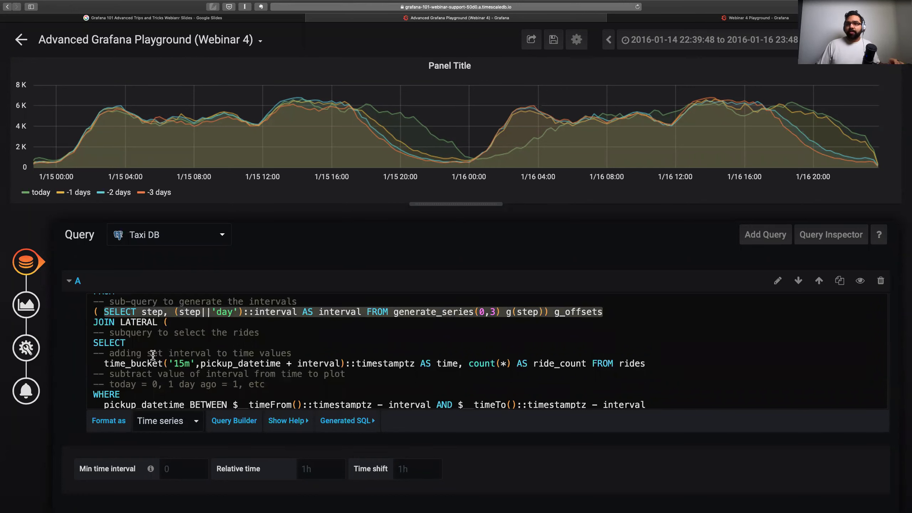
pyautogui.scroll(-1, 144, 349)
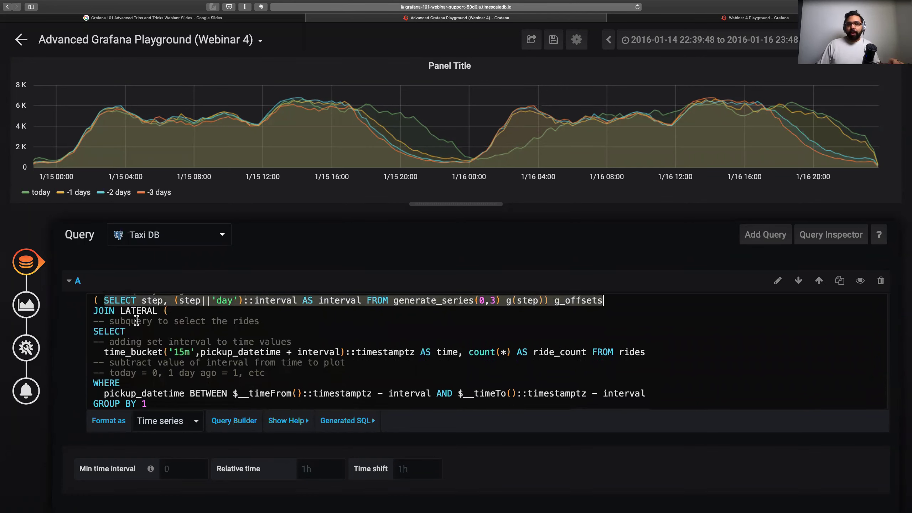
# Examine the time_bucket expression in the rides sub-query, highlighting it up to AS time and its '15m' bucket size
pyautogui.click(228, 321)
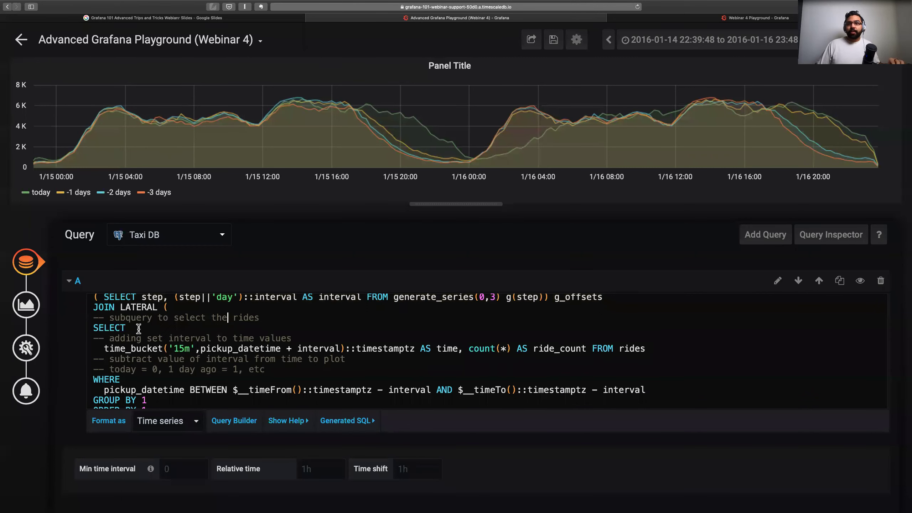
pyautogui.scroll(-1, 137, 329)
pyautogui.scroll(-1, 137, 328)
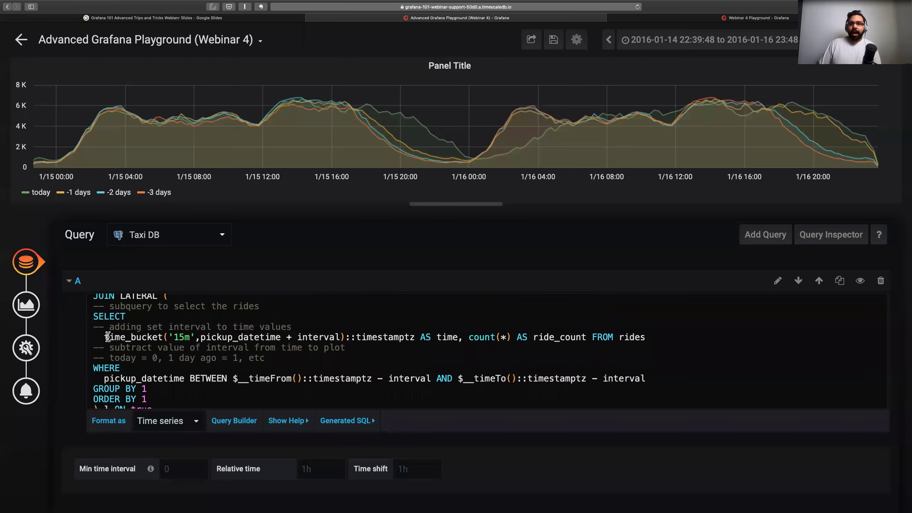
pyautogui.scroll(1, 121, 311)
pyautogui.click(104, 319)
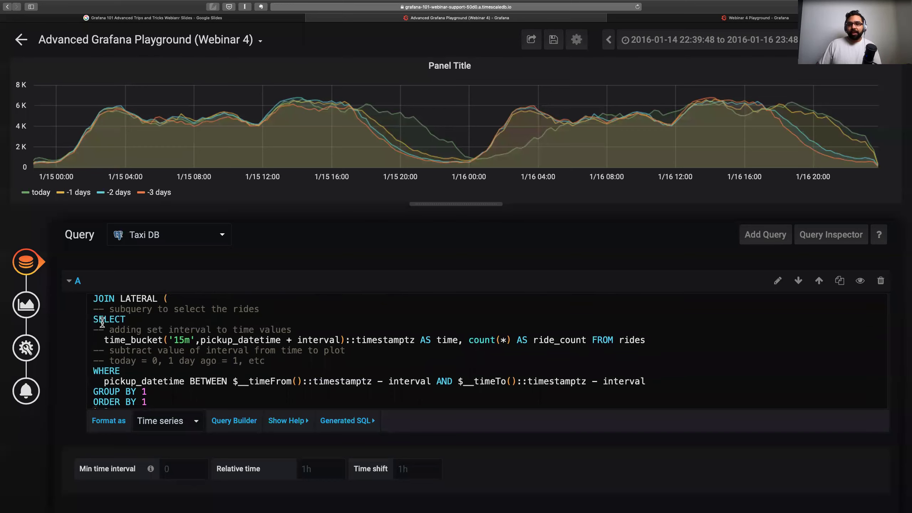
pyautogui.moveTo(105, 340); pyautogui.dragTo(457, 341)
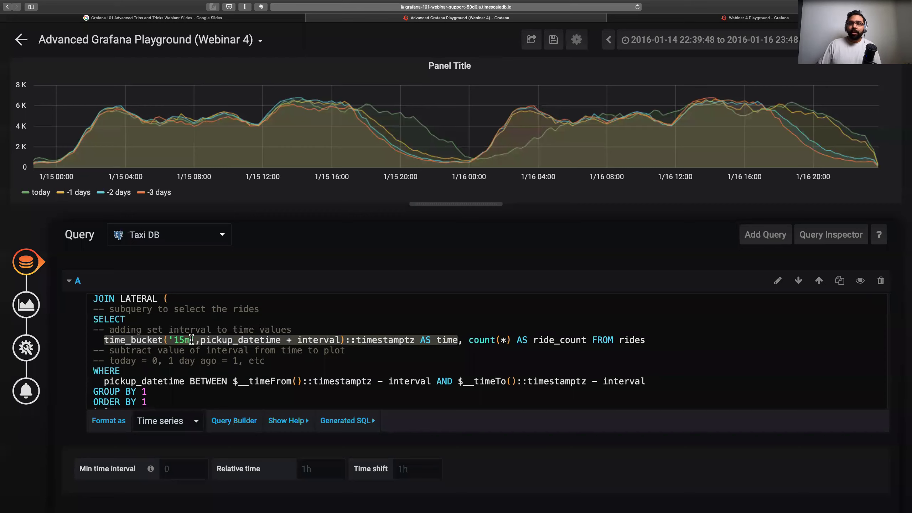
pyautogui.click(232, 340)
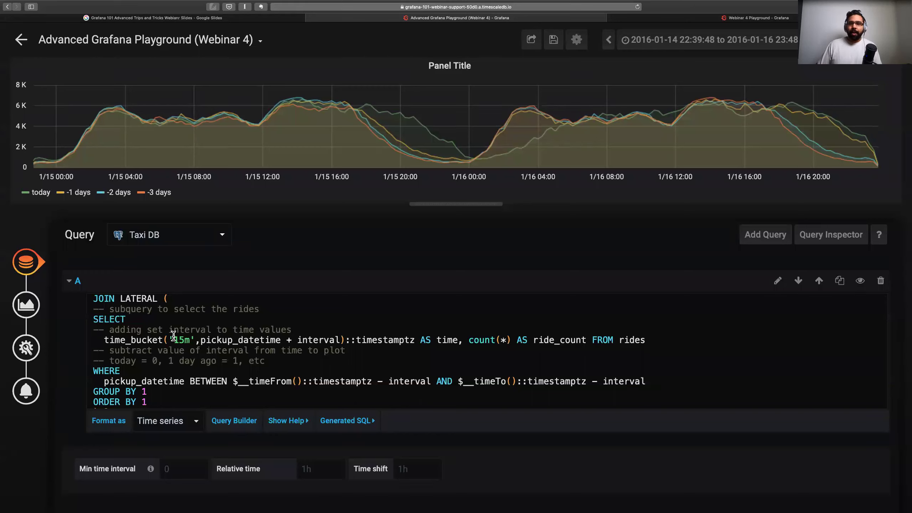
pyautogui.moveTo(170, 338); pyautogui.dragTo(192, 340)
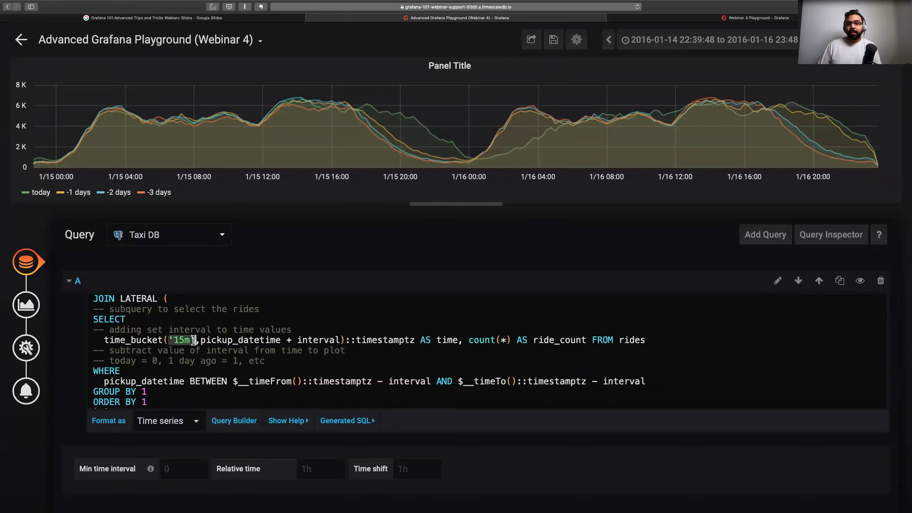
# Examine pickup_datetime + interval inside time_bucket and trace interval back to the generate_series(0,3) sub-query
pyautogui.click(215, 338)
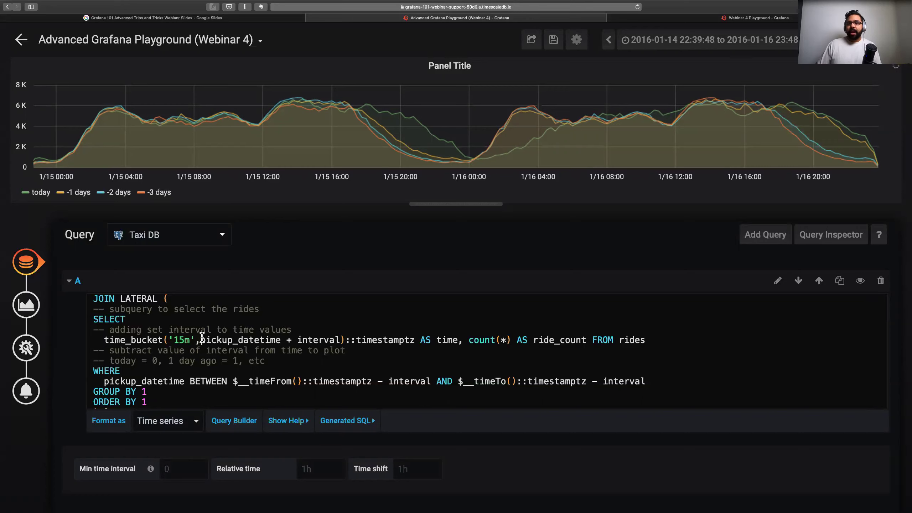
pyautogui.moveTo(200, 338)
pyautogui.mouseDown()
pyautogui.moveTo(292, 336)
pyautogui.moveTo(200, 339)
pyautogui.mouseUp()
pyautogui.click(290, 336)
pyautogui.click(318, 339)
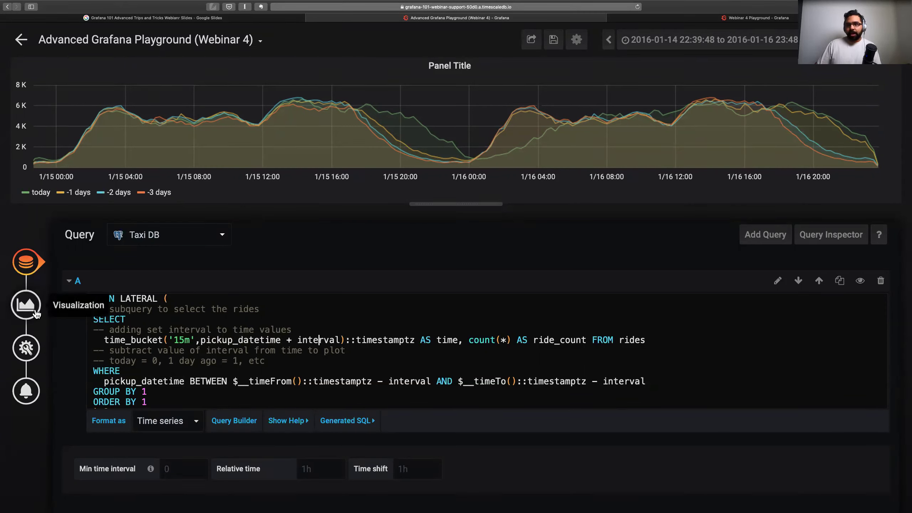
pyautogui.scroll(2, 305, 352)
pyautogui.click(320, 328)
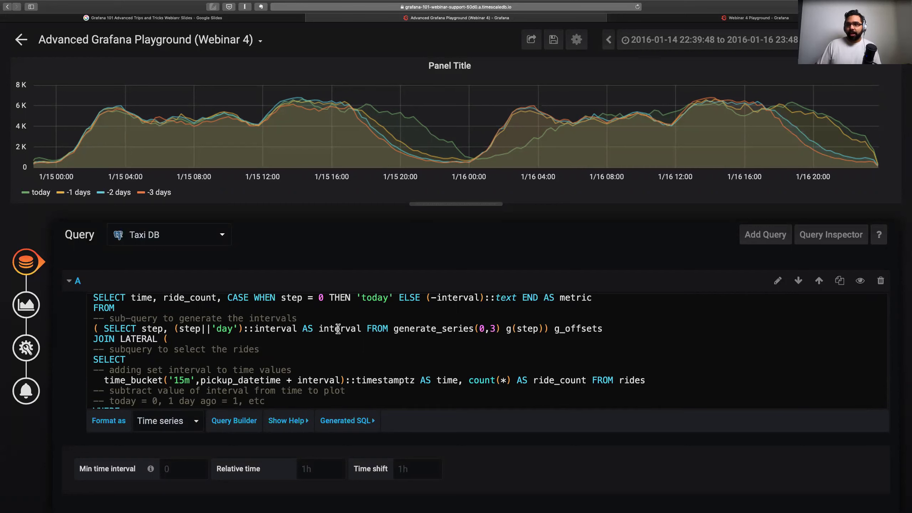
pyautogui.scroll(-2, 314, 329)
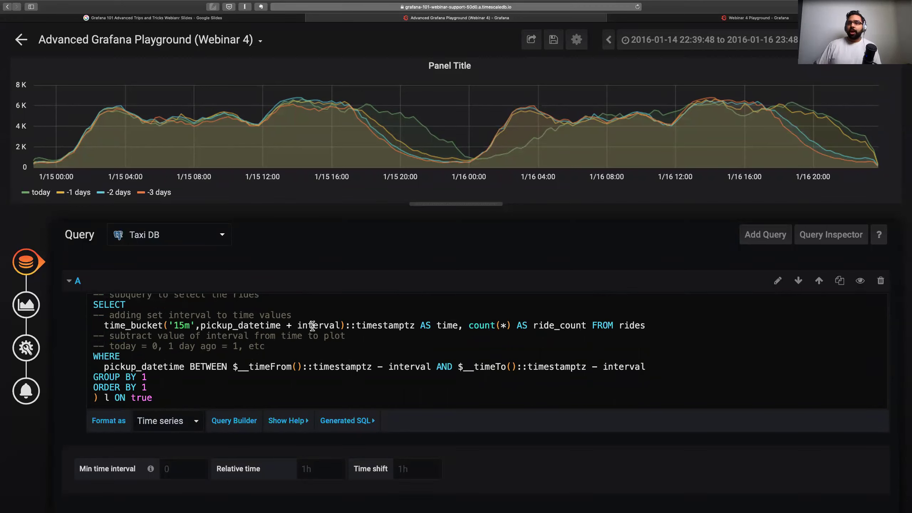
pyautogui.scroll(2, 312, 326)
pyautogui.click(485, 324)
pyautogui.scroll(-2, 339, 355)
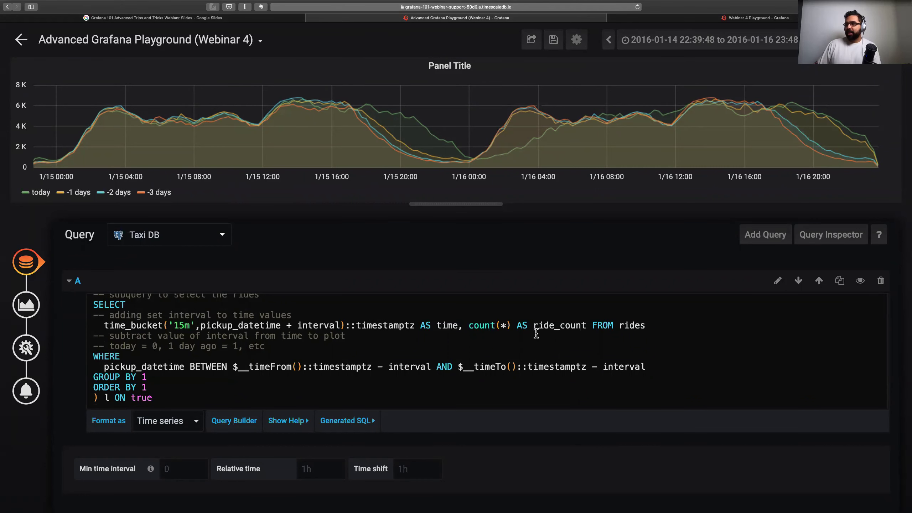
# Highlight count(*) AS ride_count and the rides table name in the rides sub-query
pyautogui.moveTo(471, 325); pyautogui.dragTo(586, 325)
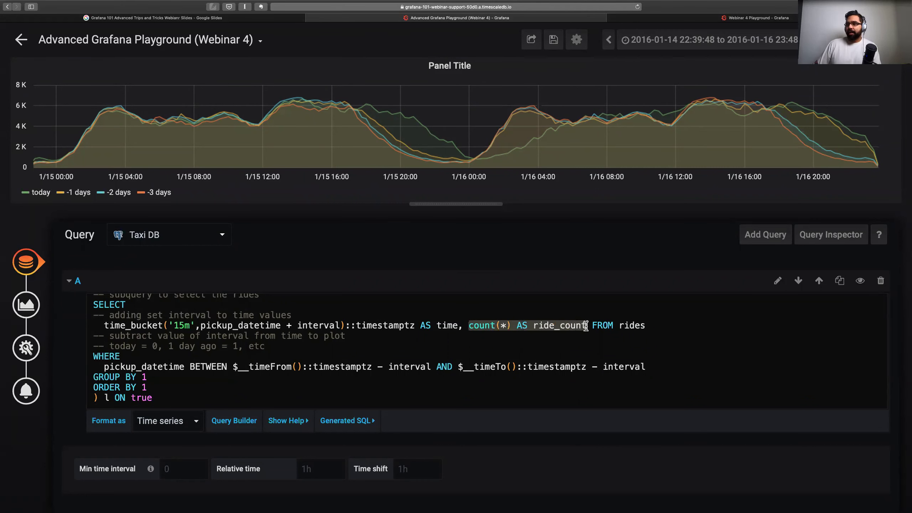
pyautogui.click(620, 325)
pyautogui.doubleClick(634, 326)
pyautogui.click(117, 339)
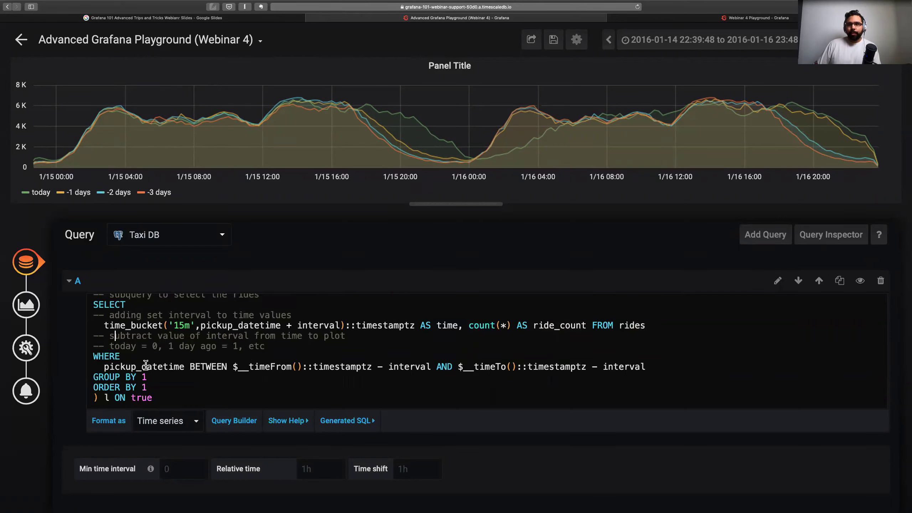
# Examine the WHERE clause of the rides sub-query, highlighting the WHERE keyword and pickup_datetime BETWEEN
pyautogui.click(123, 356)
pyautogui.moveTo(94, 355); pyautogui.dragTo(125, 357)
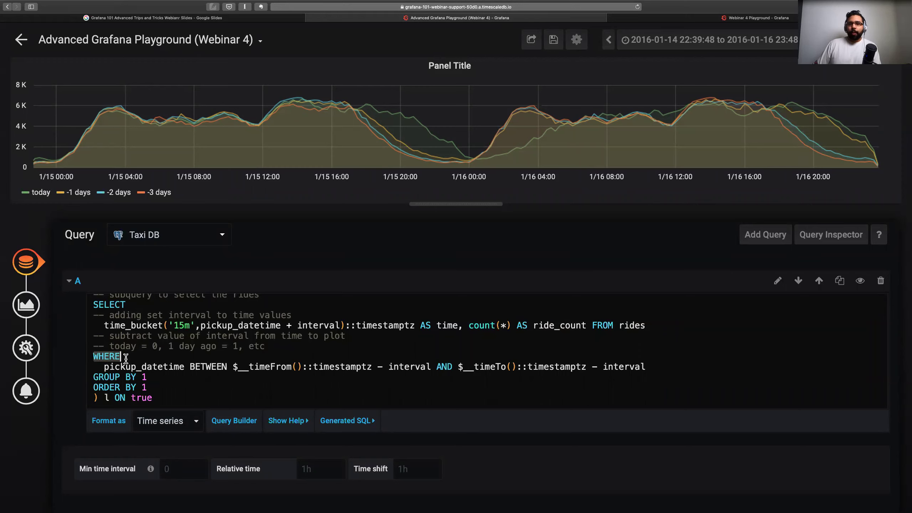
pyautogui.click(114, 368)
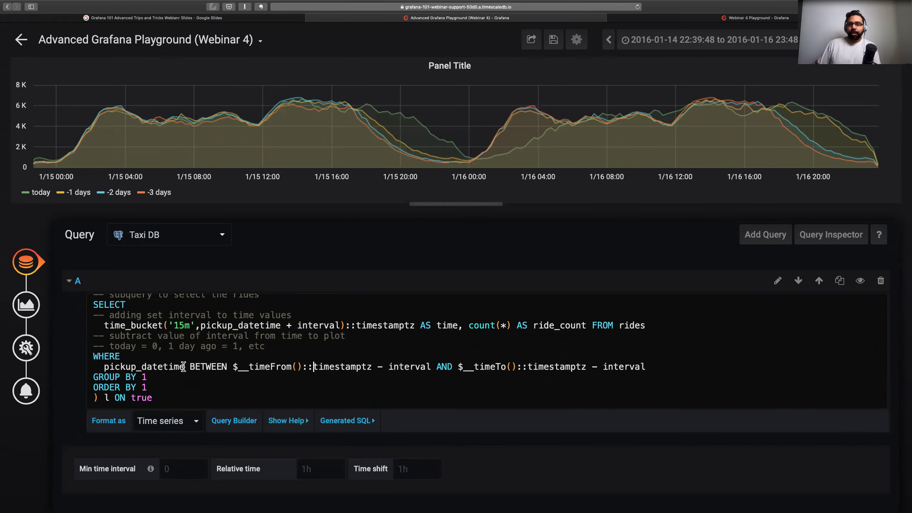
pyautogui.click(147, 367)
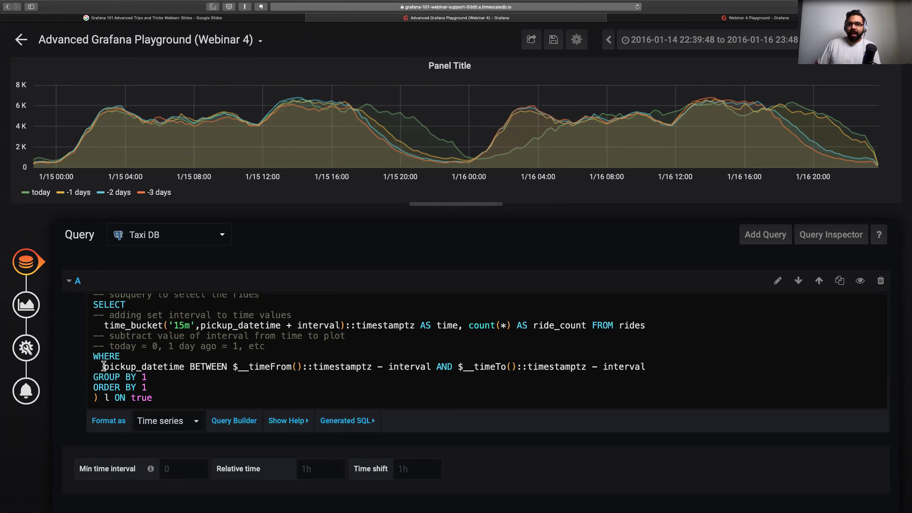
pyautogui.moveTo(106, 367); pyautogui.dragTo(234, 366)
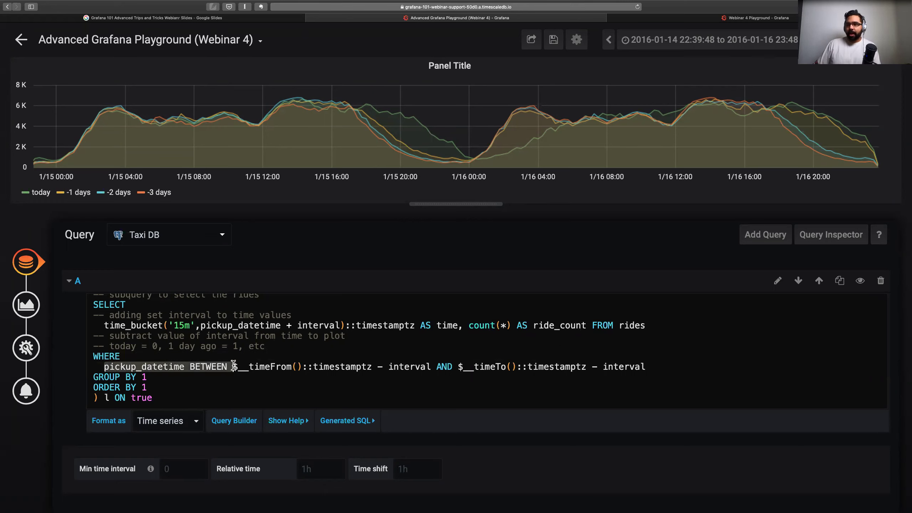
pyautogui.click(286, 364)
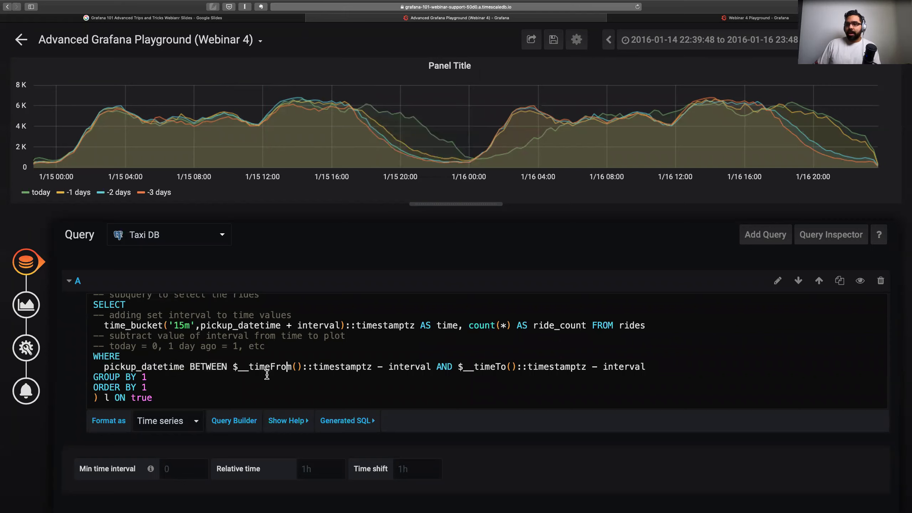
# Examine the WHERE bounds, highlighting $__timeFrom() and the interval subtracted from both the start and end times
pyautogui.moveTo(233, 367); pyautogui.dragTo(303, 367)
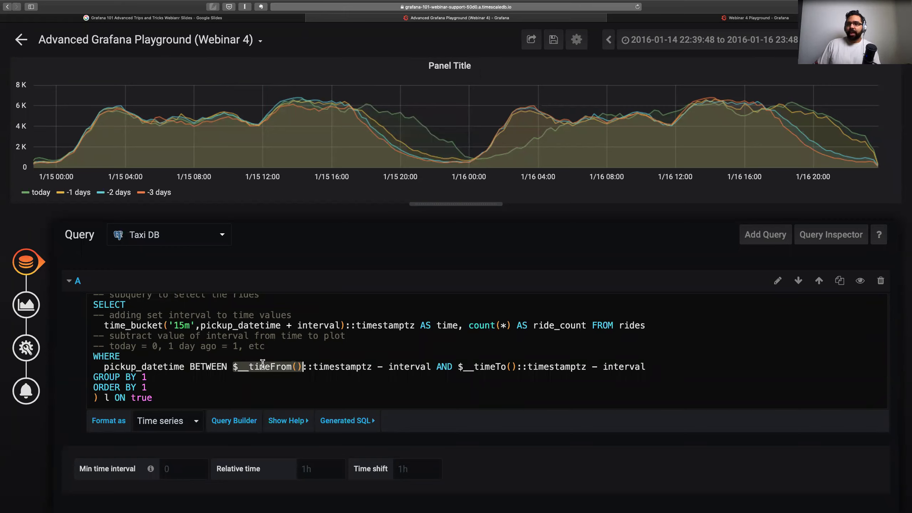
pyautogui.click(381, 366)
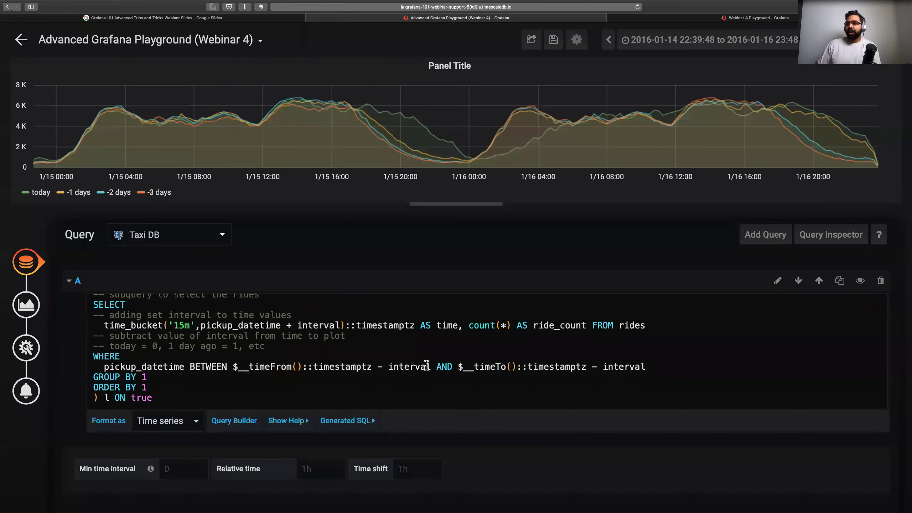
pyautogui.moveTo(430, 365); pyautogui.dragTo(382, 366)
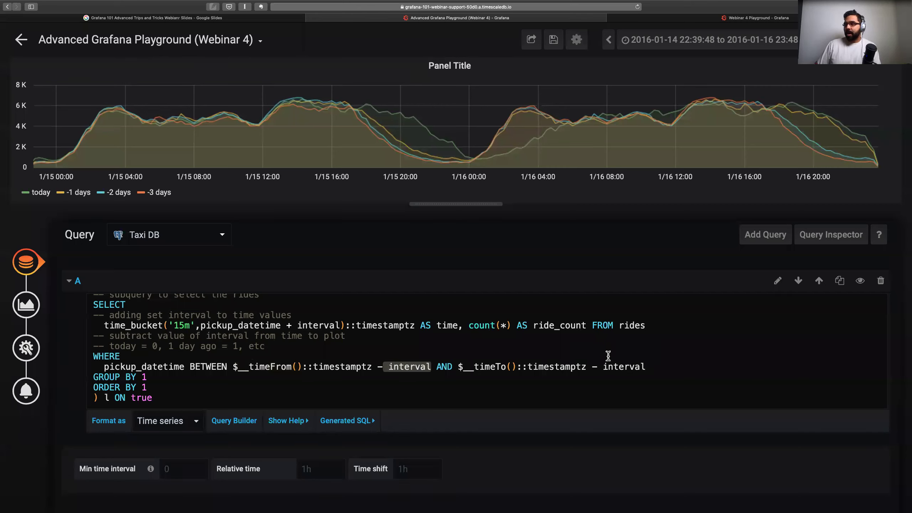
pyautogui.click(517, 366)
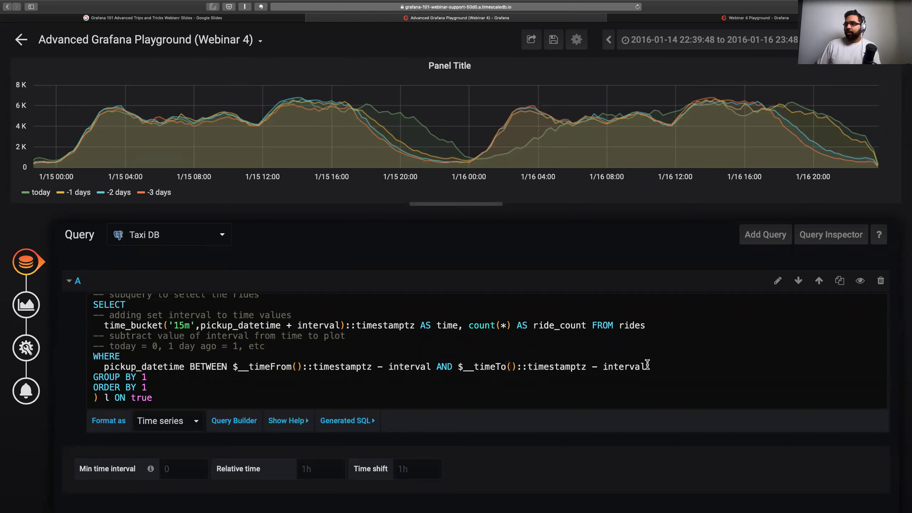
pyautogui.moveTo(647, 365); pyautogui.dragTo(584, 367)
pyautogui.click(536, 366)
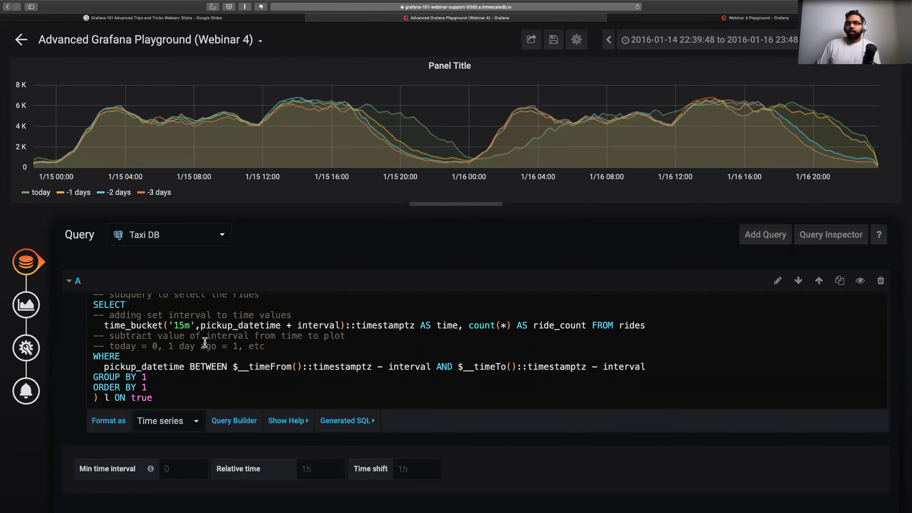
# Review the whole query from the series-naming SELECT down to the GROUP BY, ORDER BY and ON true lines
pyautogui.scroll(1, 204, 341)
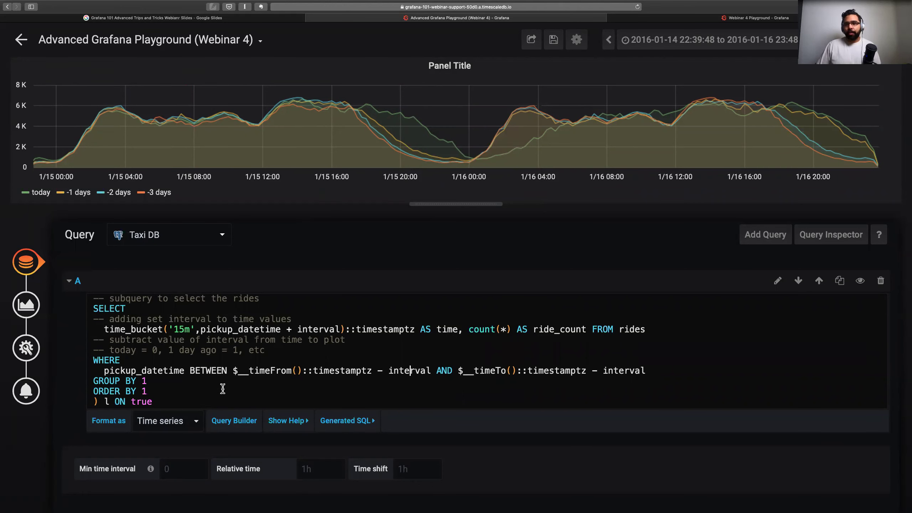
pyautogui.scroll(3, 151, 382)
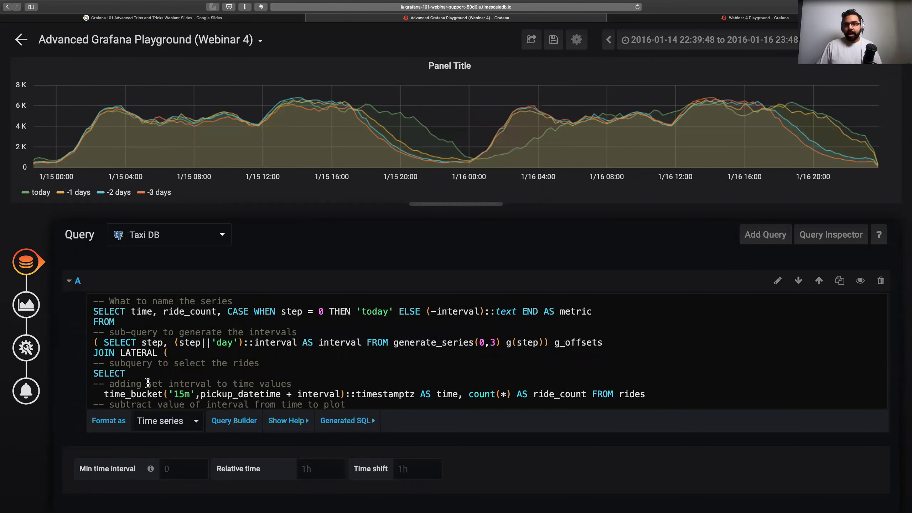
pyautogui.scroll(-3, 152, 381)
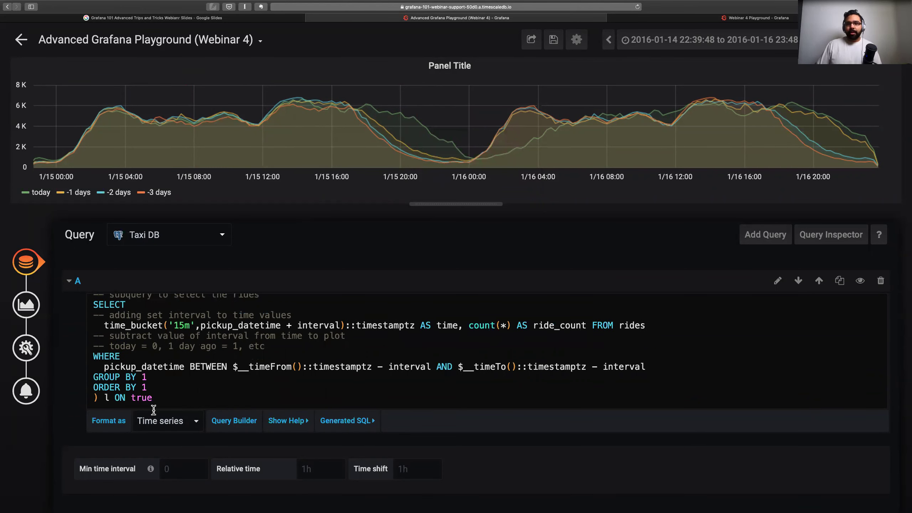
pyautogui.scroll(1, 181, 362)
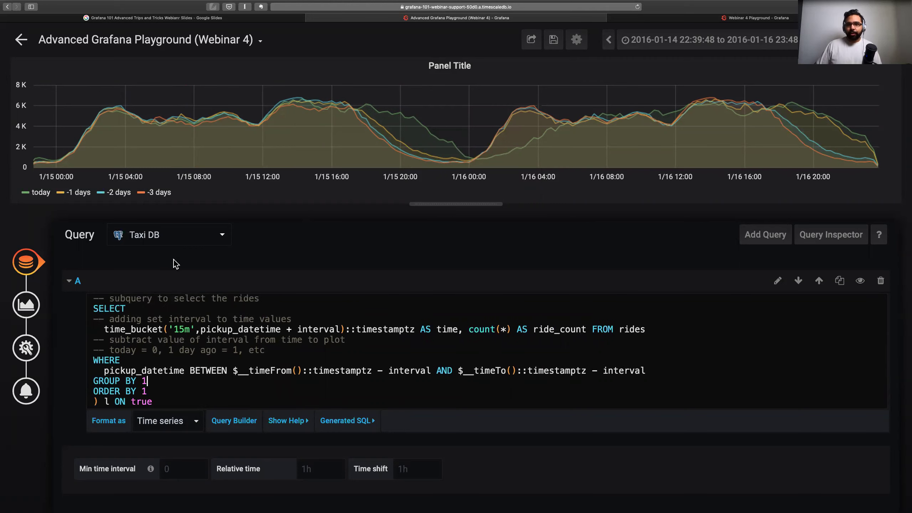
# Examine the JOIN LATERAL line and the closing ON true line that joins the intervals to the rides sub-query
pyautogui.scroll(5, 178, 349)
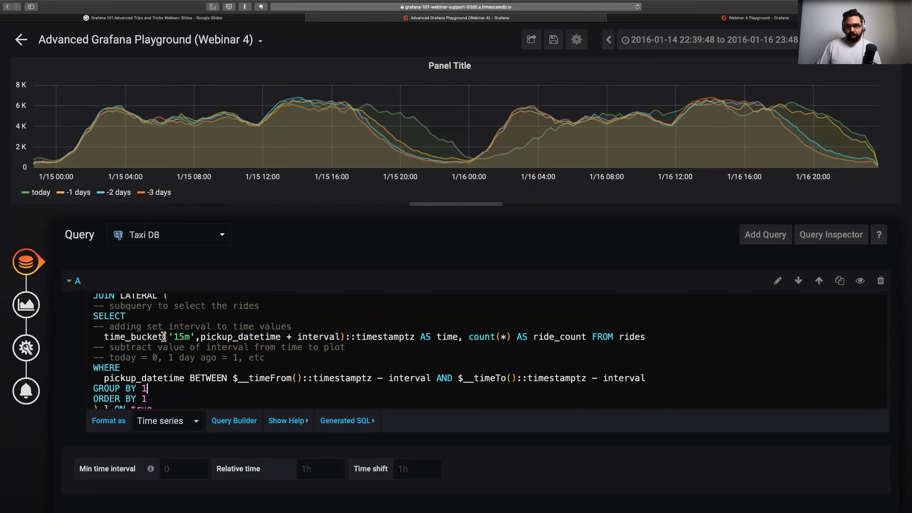
pyautogui.click(109, 360)
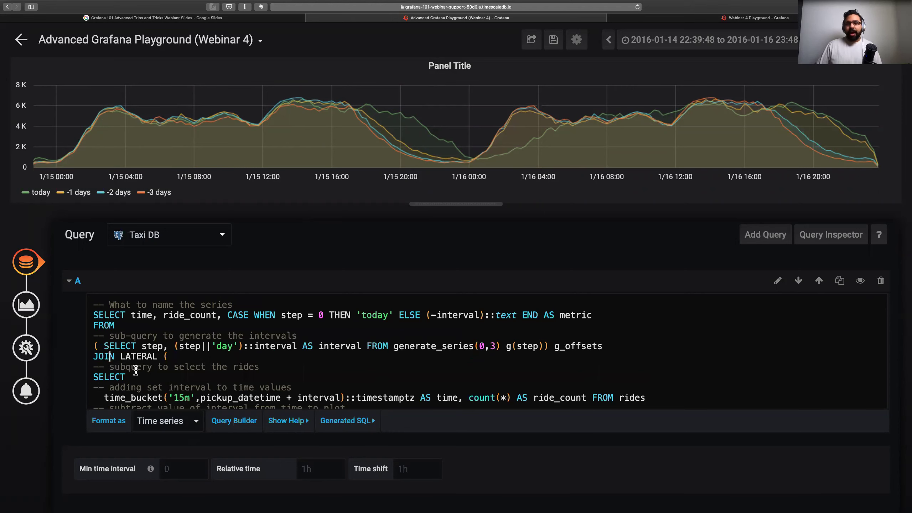
pyautogui.scroll(-5, 220, 373)
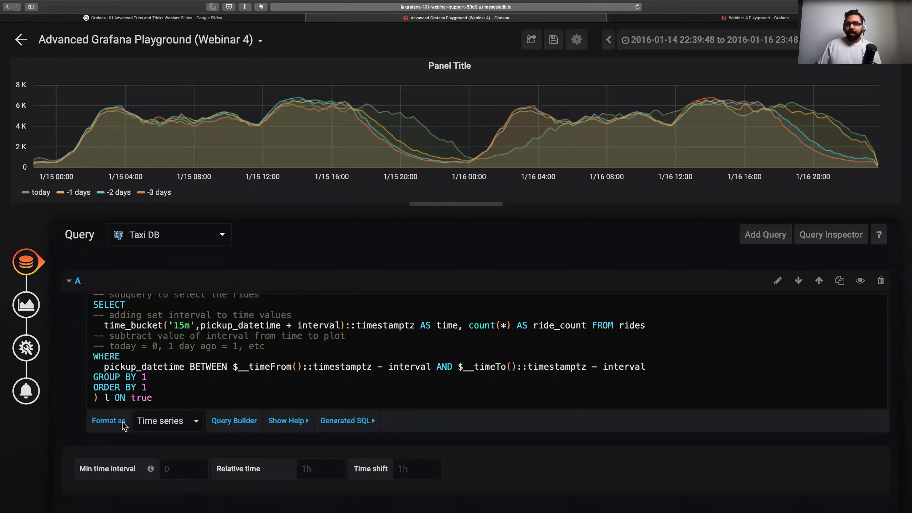
pyautogui.moveTo(152, 398); pyautogui.dragTo(94, 398)
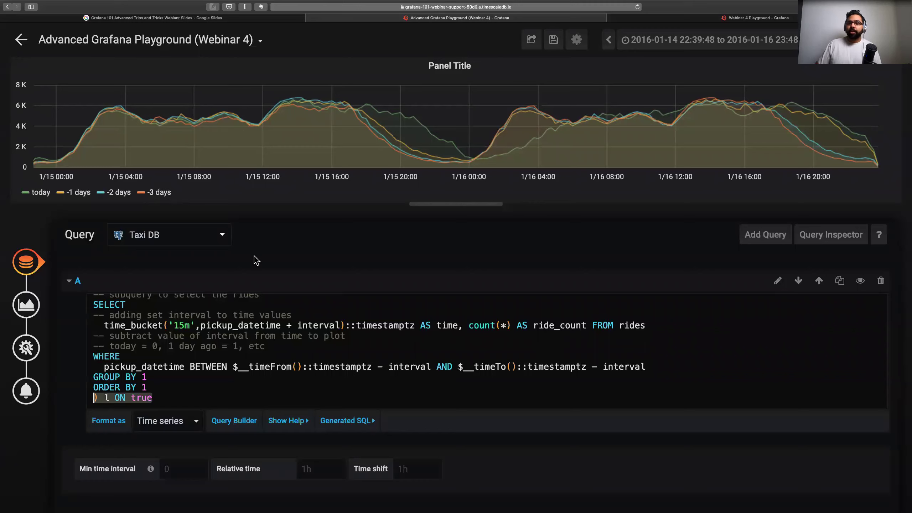
pyautogui.click(239, 336)
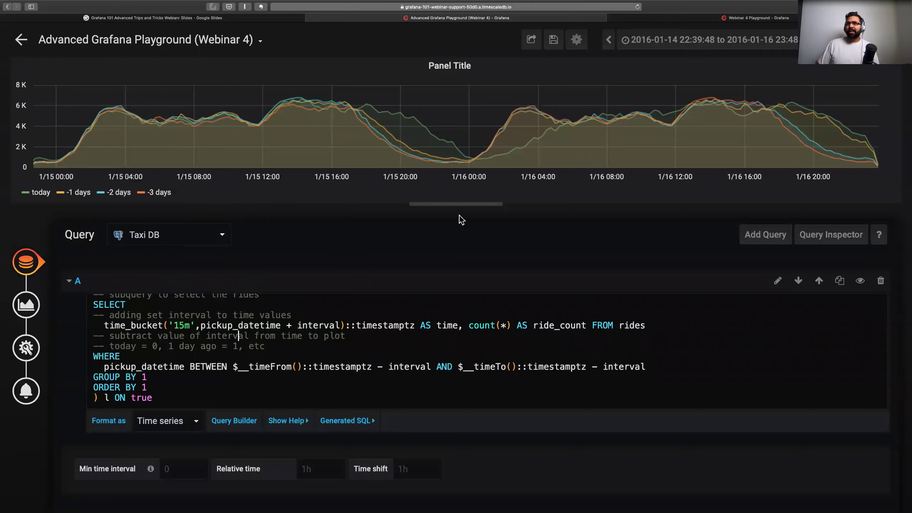
# Set the panel's title to "3 day time shift"
pyautogui.click(26, 348)
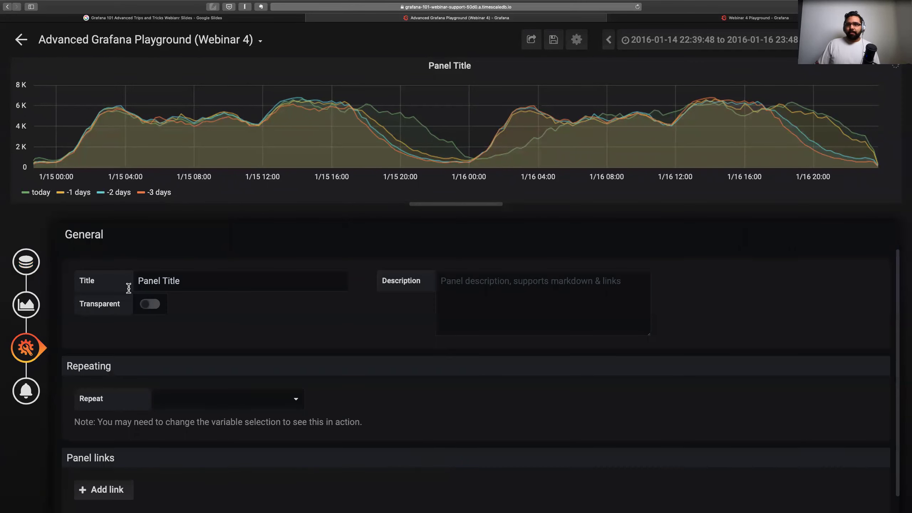
pyautogui.click(184, 285)
pyautogui.keyDown('shift'); pyautogui.click(134, 286); pyautogui.keyUp('shift')
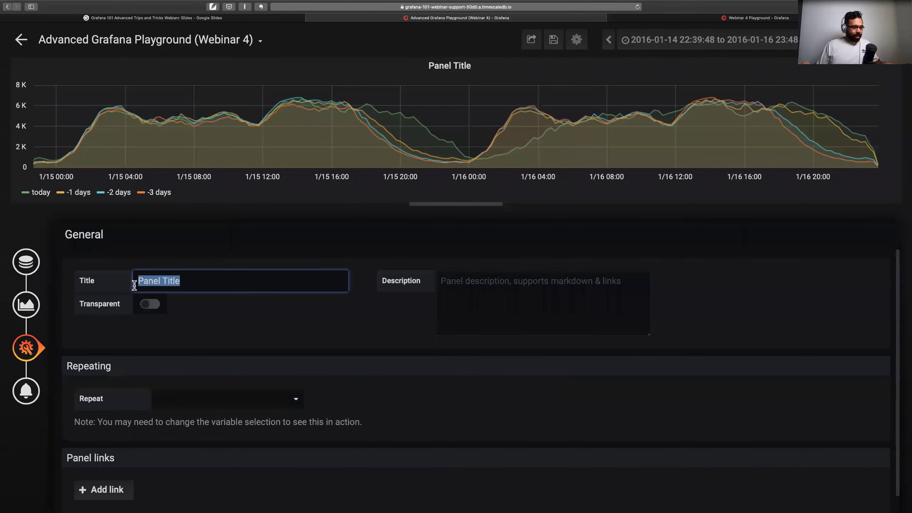
pyautogui.write('3 day tiom')
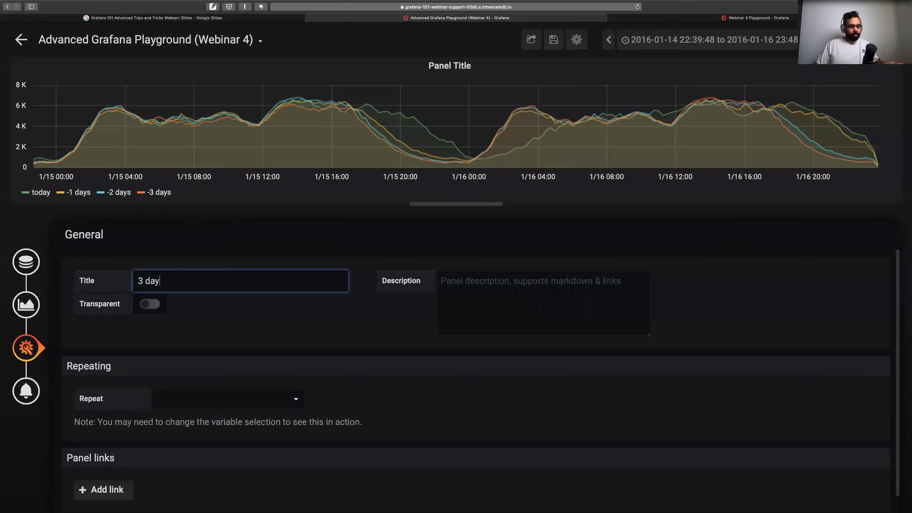
pyautogui.press('BackSpace')
pyautogui.press('BackSpace')
pyautogui.press('BackSpace')
pyautogui.write('imeshift')
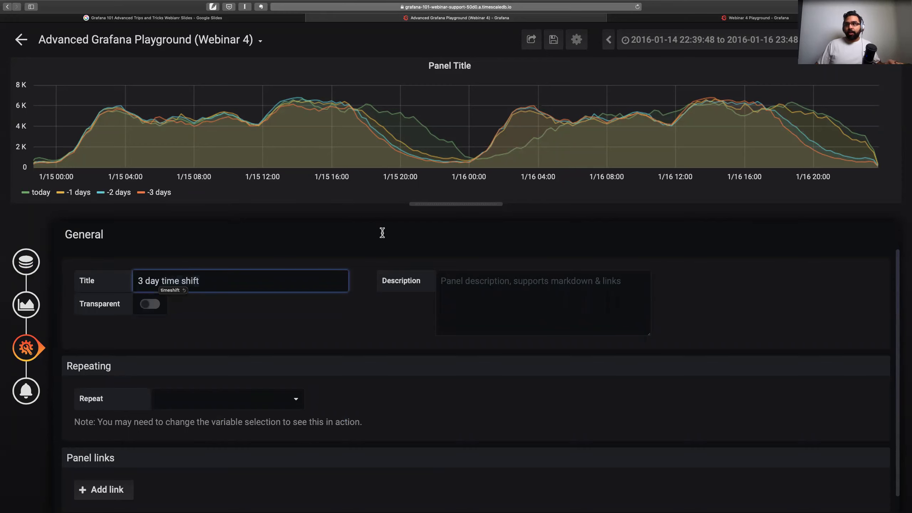
# Save the dashboard with the renamed panel and return to the dashboard view
pyautogui.click(553, 40)
pyautogui.click(344, 214)
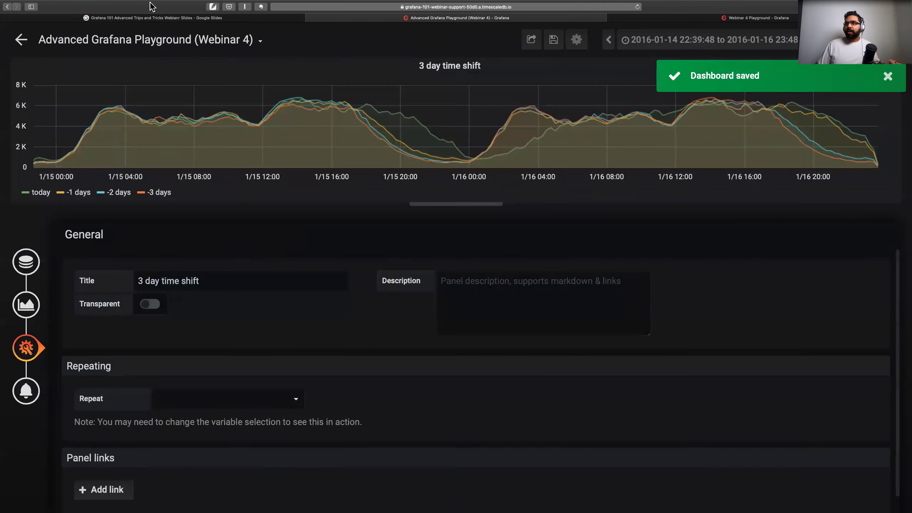
pyautogui.press('Escape')
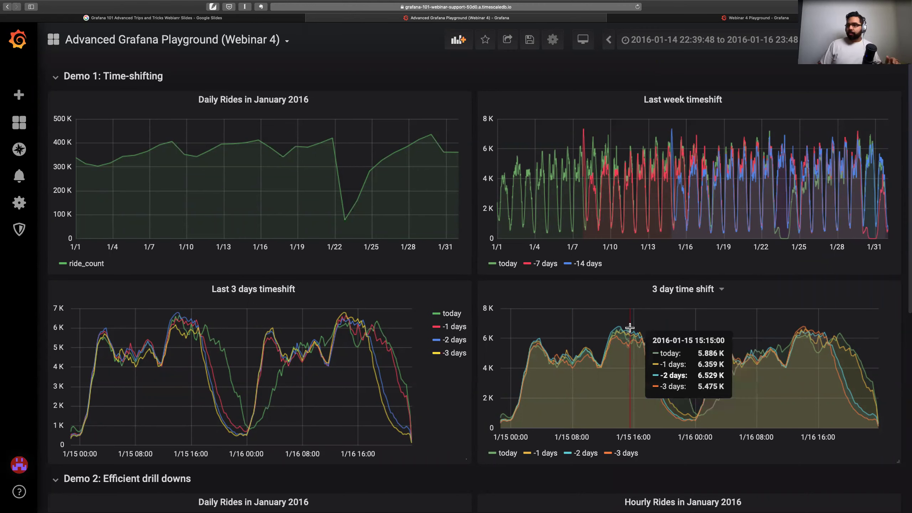
# Edit the 3 day time shift panel's visualization and set the graph's Fill to 0
pyautogui.click(721, 291)
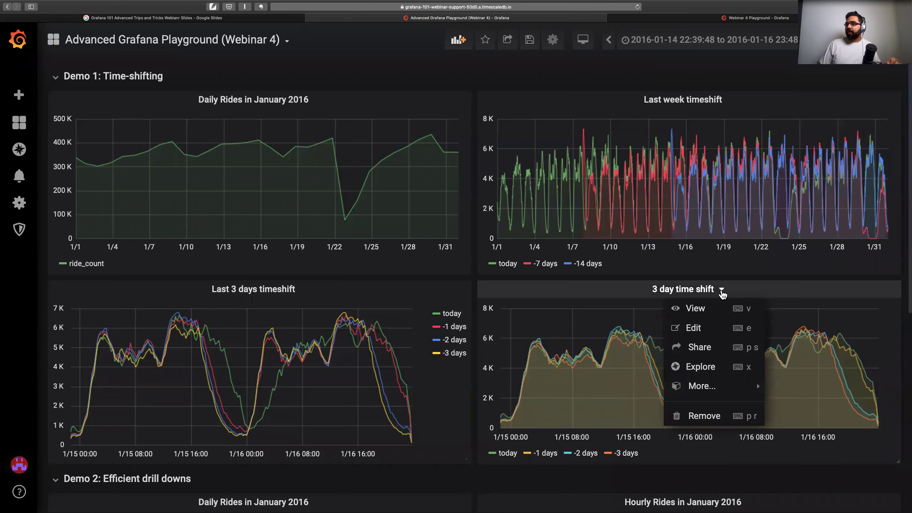
pyautogui.click(708, 327)
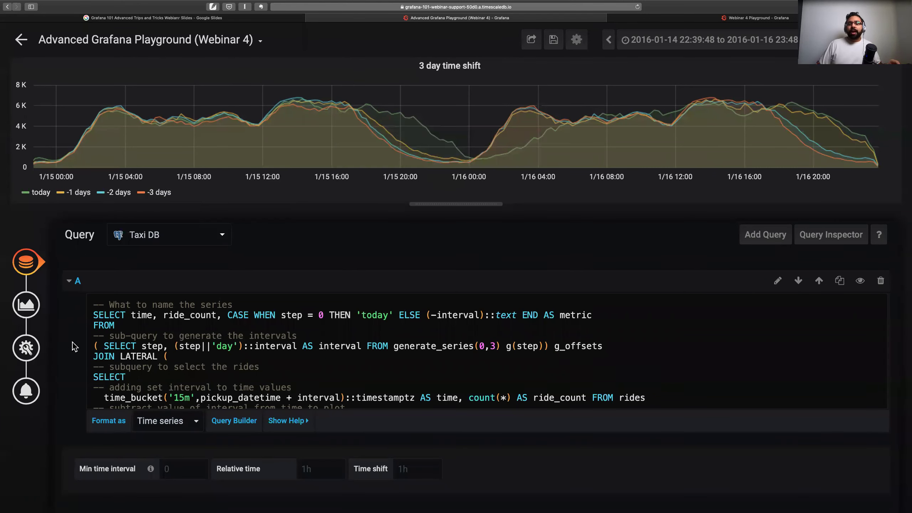
pyautogui.click(27, 347)
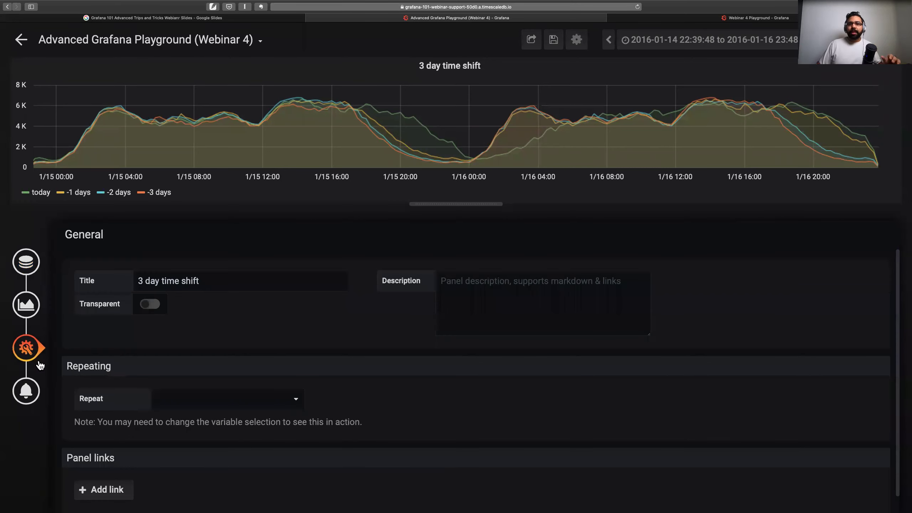
pyautogui.click(31, 312)
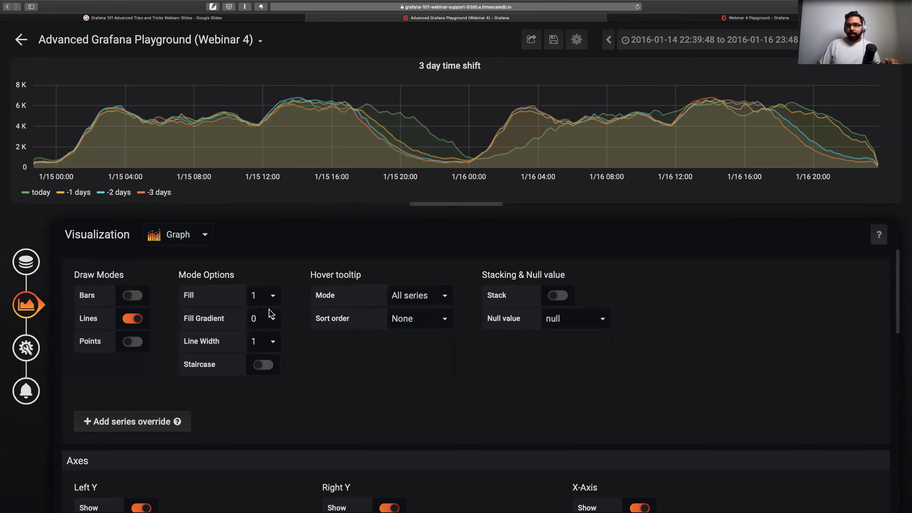
pyautogui.click(271, 298)
pyautogui.click(263, 292)
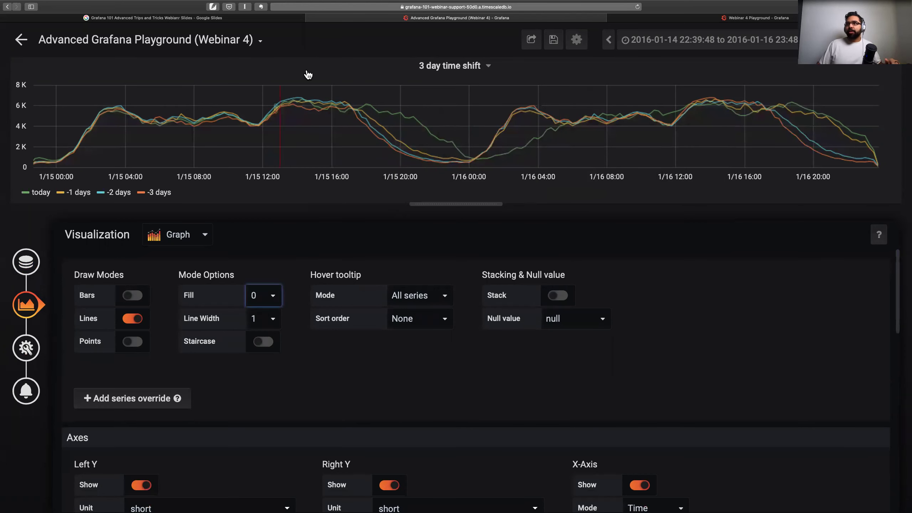
# Save the dashboard with the unfilled graph and go back to the panel overview
pyautogui.click(553, 40)
pyautogui.click(337, 214)
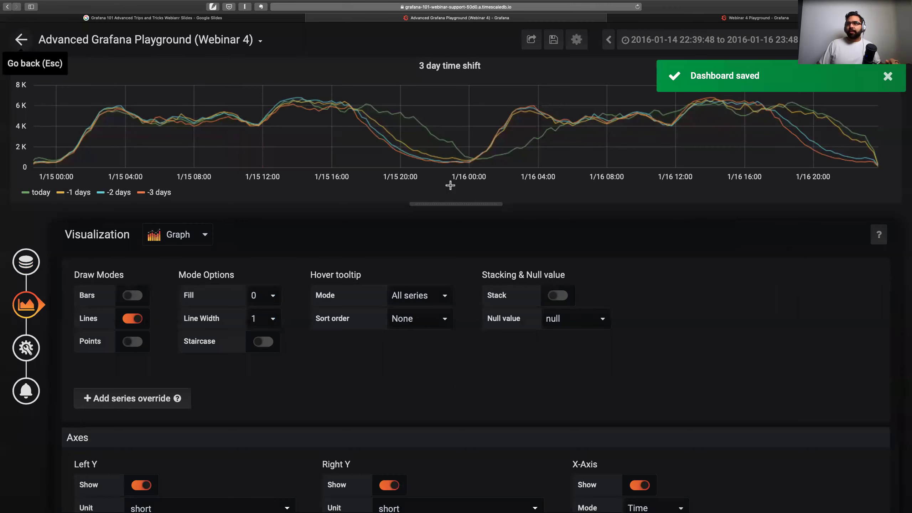
pyautogui.press('Escape')
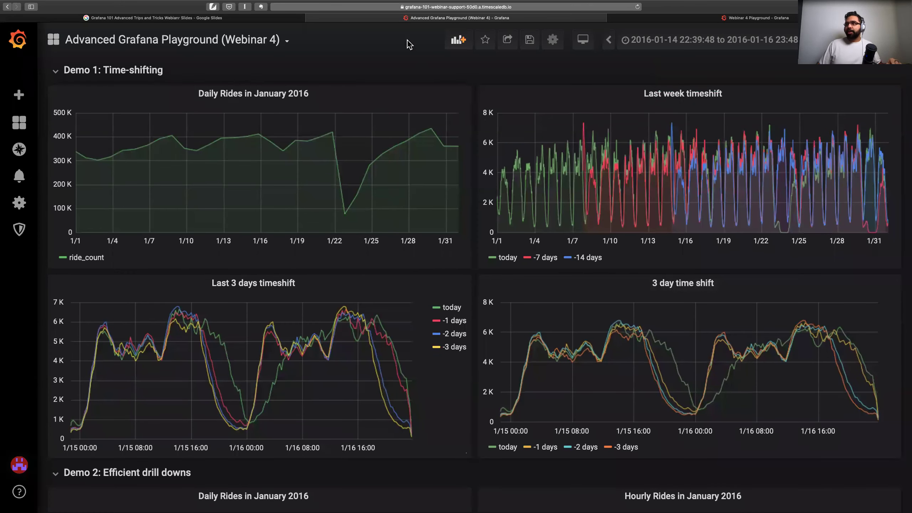
# Switch to the Google Slides deck and review the Timeshifting slides back to the one stating the problem and goal
pyautogui.click(230, 18)
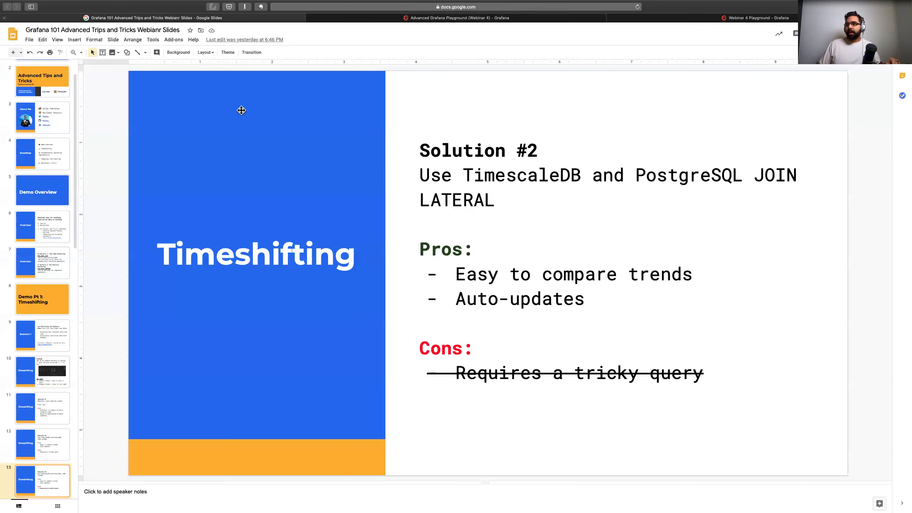
pyautogui.click(52, 405)
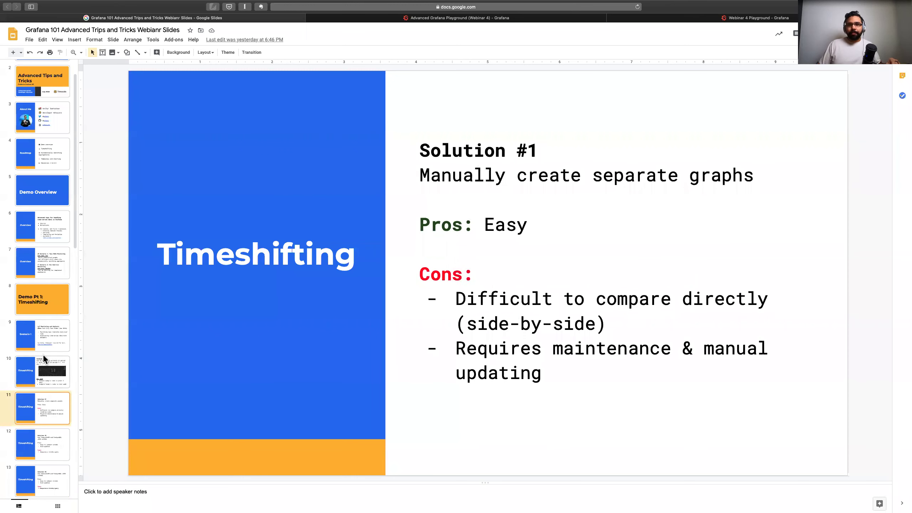
pyautogui.click(43, 345)
pyautogui.click(59, 371)
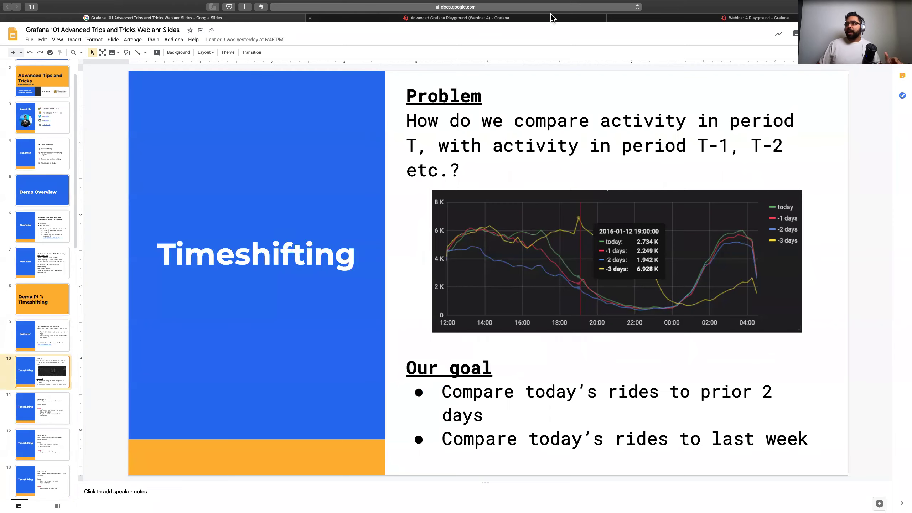
# Switch back to the Advanced Grafana Playground dashboard, examine the Last week timeshift panel in full view, and return to the dashboard
pyautogui.click(738, 18)
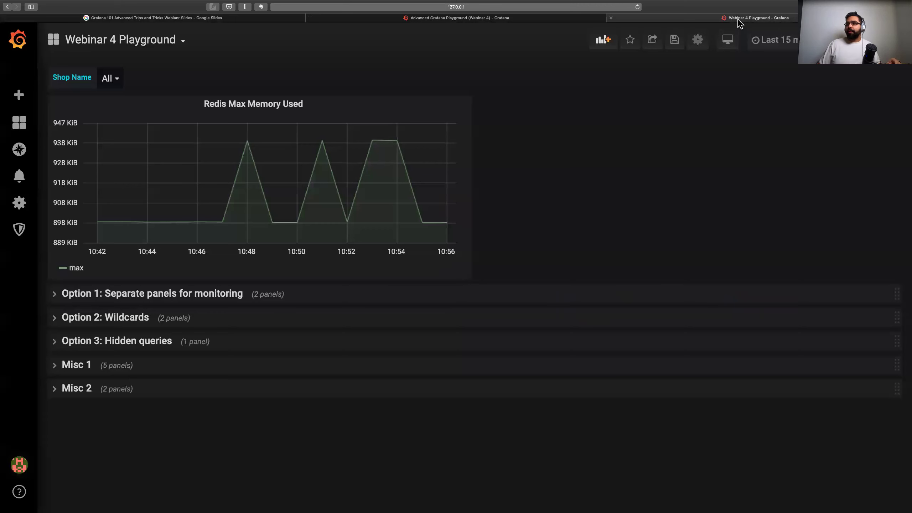
pyautogui.click(503, 19)
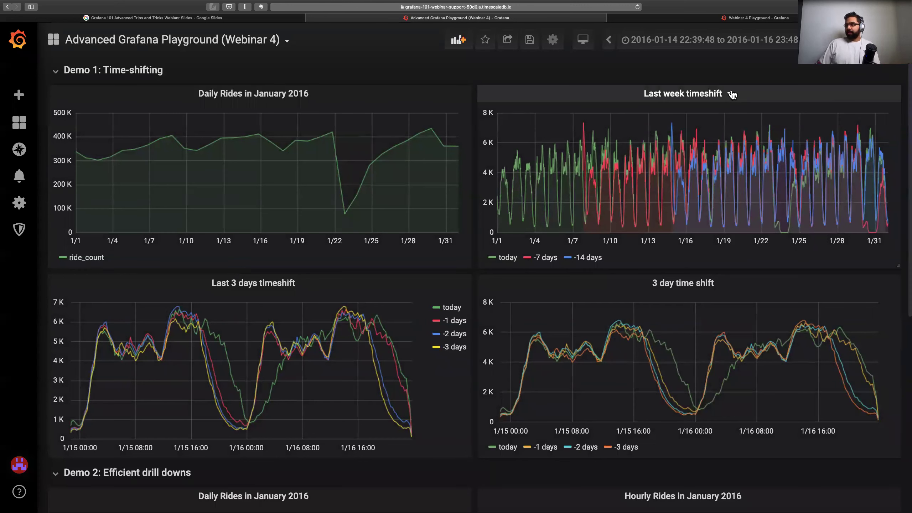
pyautogui.click(729, 94)
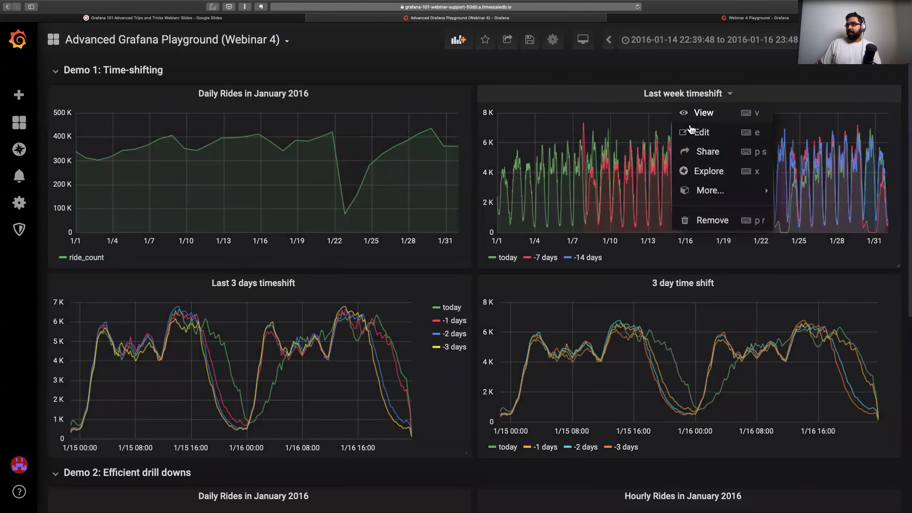
pyautogui.click(696, 113)
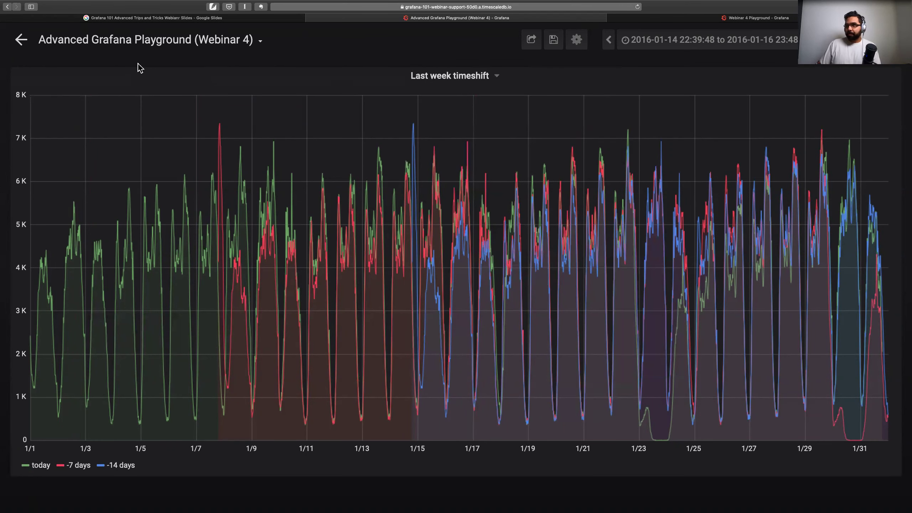
pyautogui.click(20, 40)
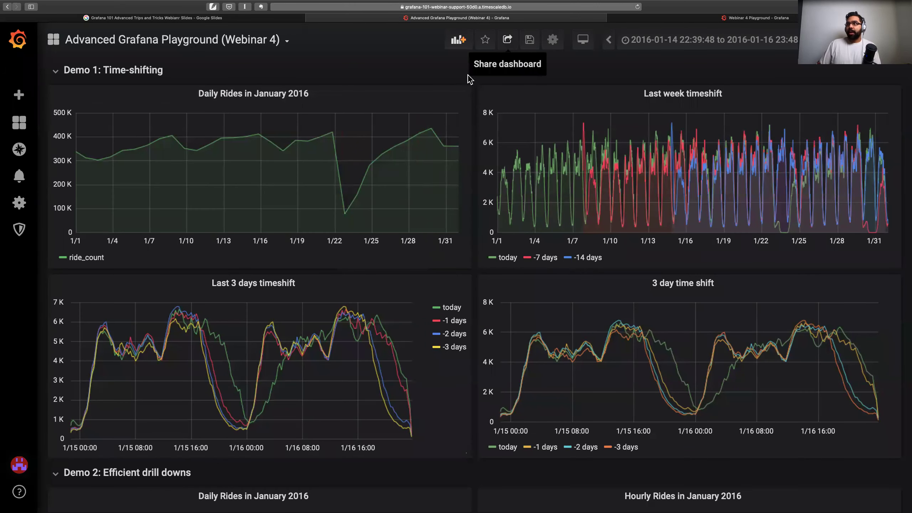
# Add a new panel and place it directly below the Daily Rides in January 2016 panel in the Demo 1 row
pyautogui.click(458, 40)
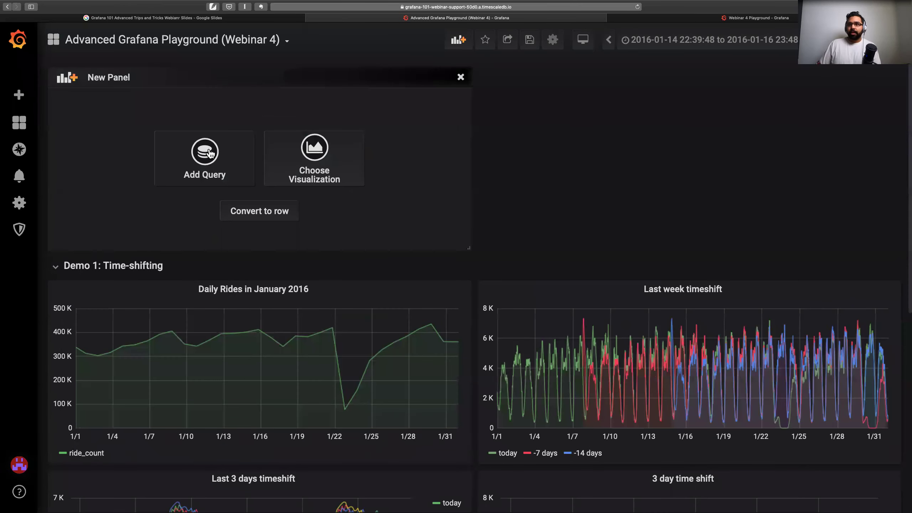
pyautogui.moveTo(285, 83); pyautogui.dragTo(300, 351)
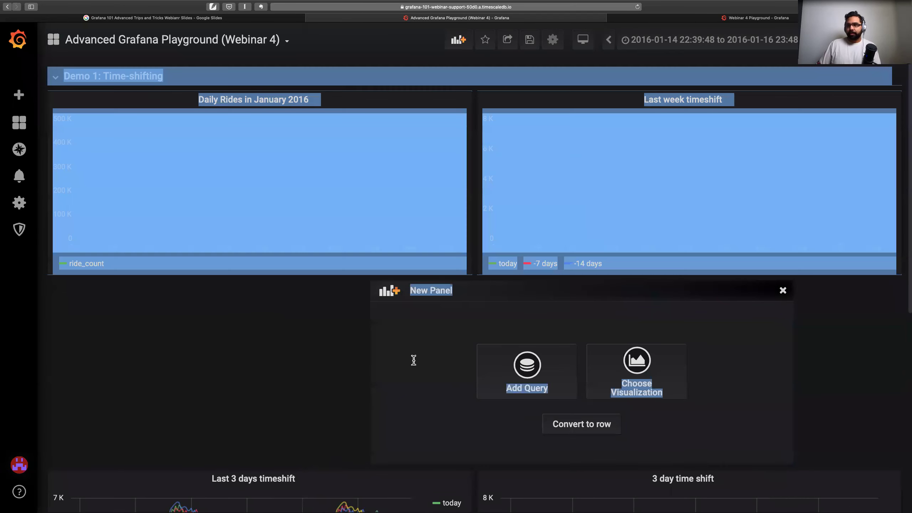
pyautogui.moveTo(549, 289); pyautogui.dragTo(270, 285)
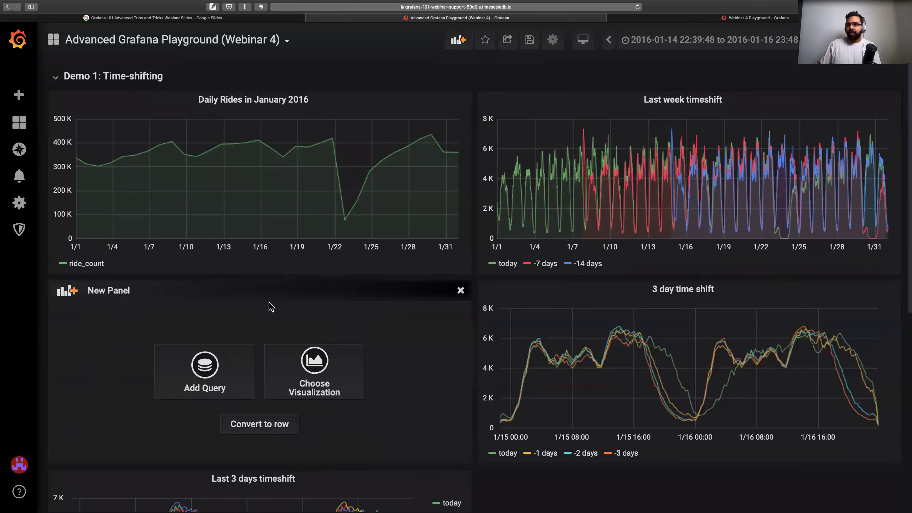
# Add a query to the new panel with Taxi DB as its data source
pyautogui.click(205, 370)
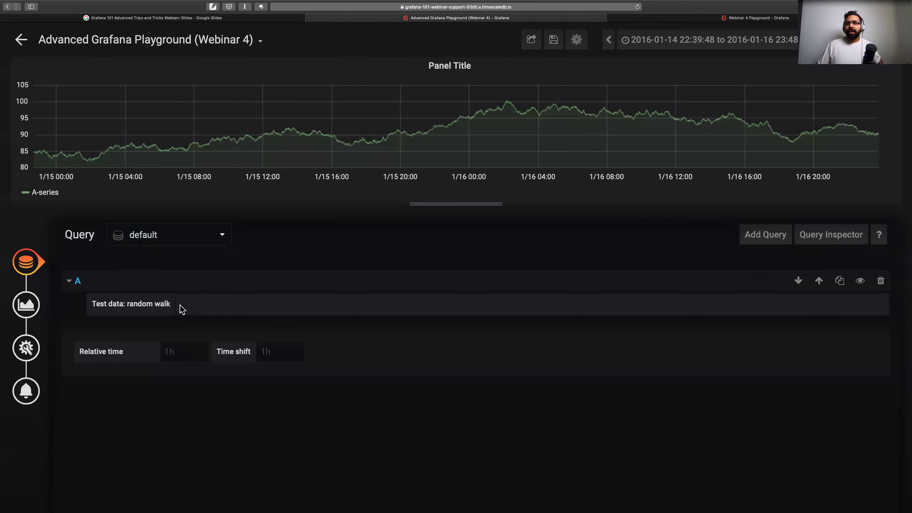
pyautogui.click(212, 234)
pyautogui.click(181, 334)
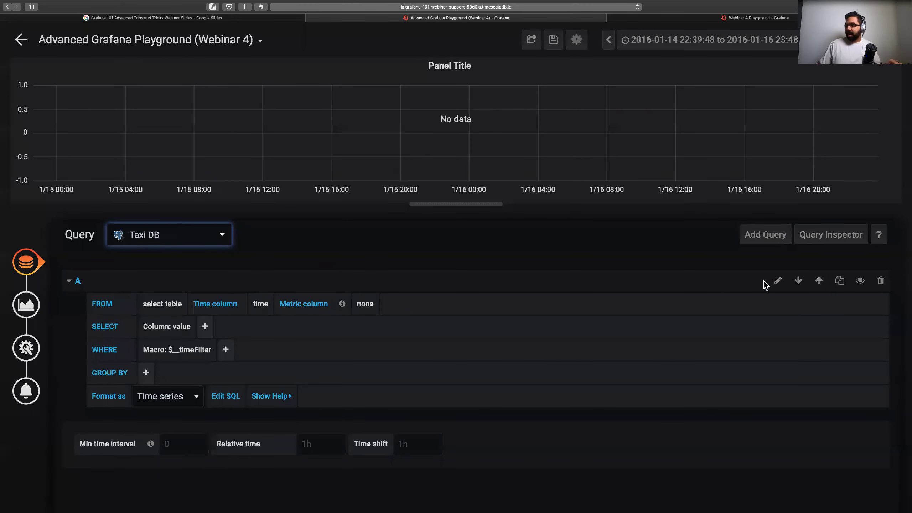
# Replace the default SQL with the JOIN LATERAL ride-count query using 'week' intervals from generate_series(0,1) and 15m time buckets
pyautogui.click(776, 281)
pyautogui.click(199, 348)
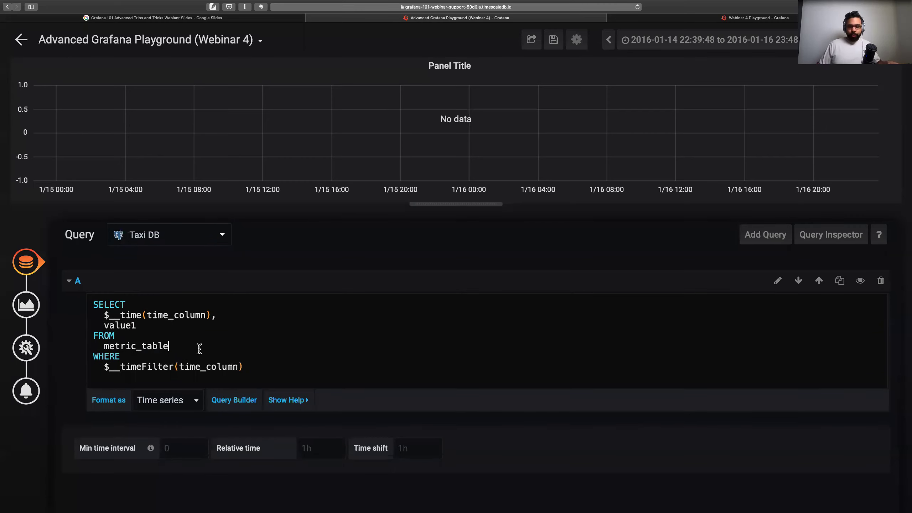
pyautogui.press('super+a')
pyautogui.press('BackSpace')
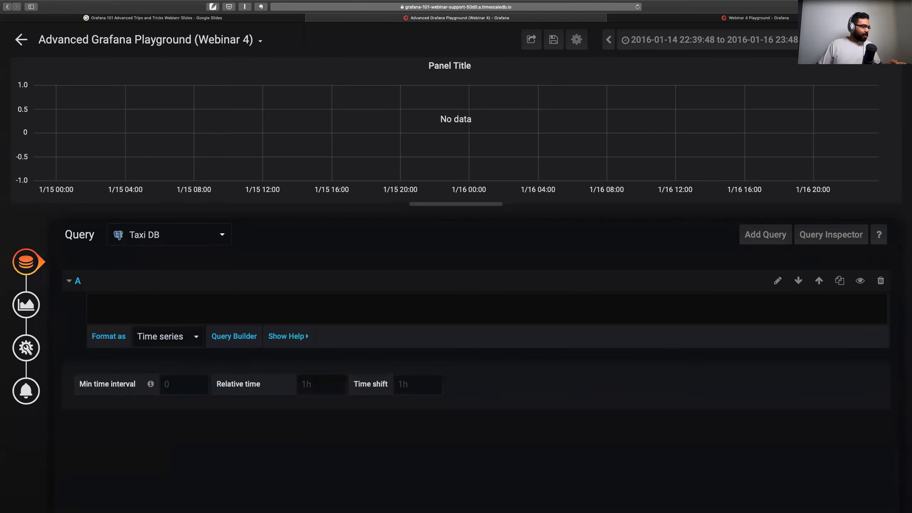
pyautogui.press('super+Tab')
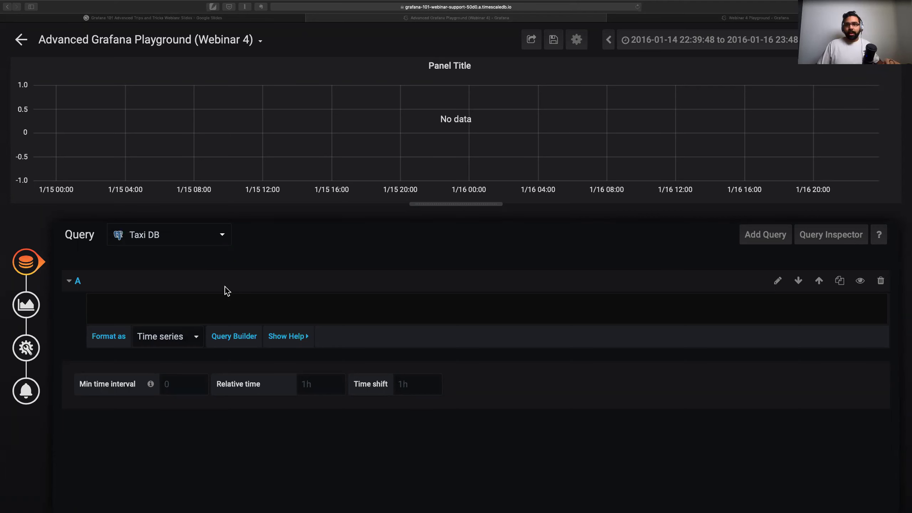
pyautogui.press('super+Tab')
pyautogui.write("SELECT time, ride_count, CASE WHEN step = 0 THEN 'today' ELSE (-interval)::text END AS metric FROM ( SELECT step, (step||'week')::interval AS interval FROM generate_series(0,1) g(step)) g_offsets JOIN LATERAL ( SELECT   time_bucket('15m',pickup_datetime + interval)::timestamptz AS time, count(*) AS ride_count FROM rides WHERE   pickup_datetime BETWEEN $__timeFrom()::timestamptz - interval AND $__timeTo()::timestamptz - interval GROUP BY 1 ORDER BY 1 ) l ON true")
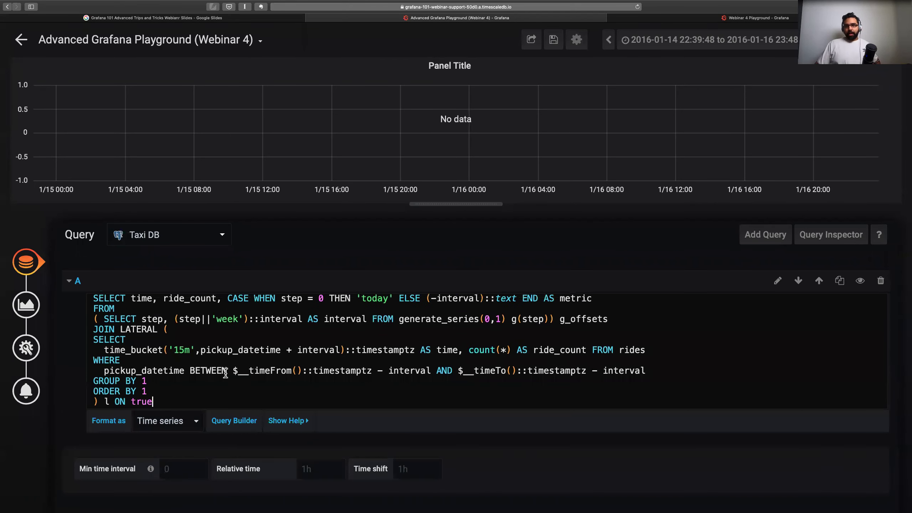
# Examine the query's top SELECT line with the CASE expression and the step||'week' interval expression in the g_offsets subquery
pyautogui.scroll(1, 226, 373)
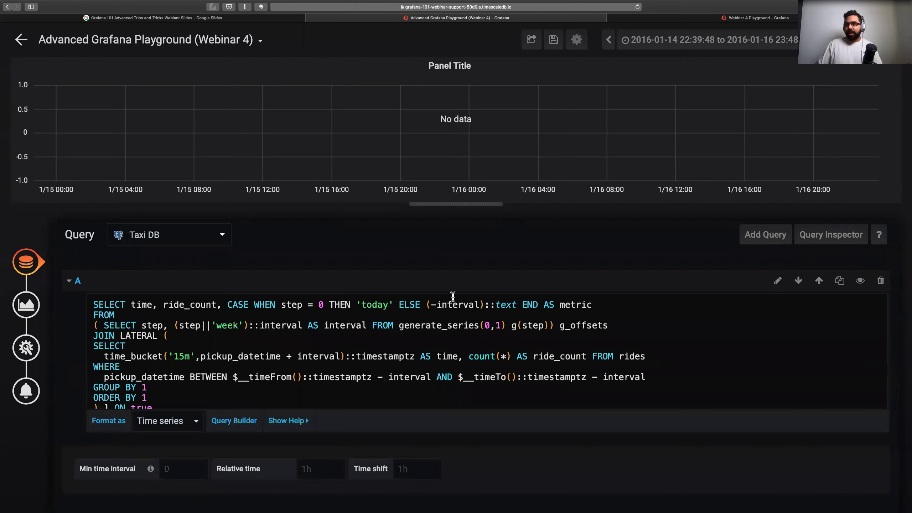
pyautogui.moveTo(590, 302); pyautogui.dragTo(93, 306)
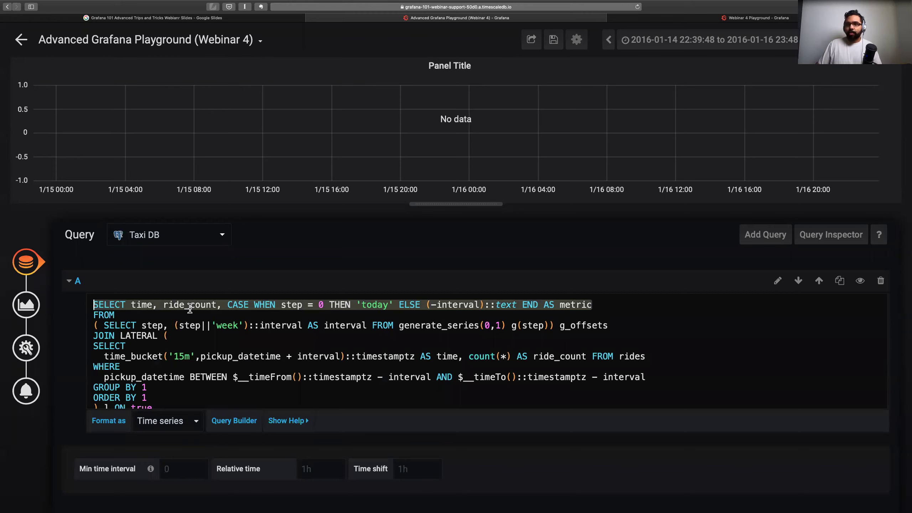
pyautogui.click(162, 318)
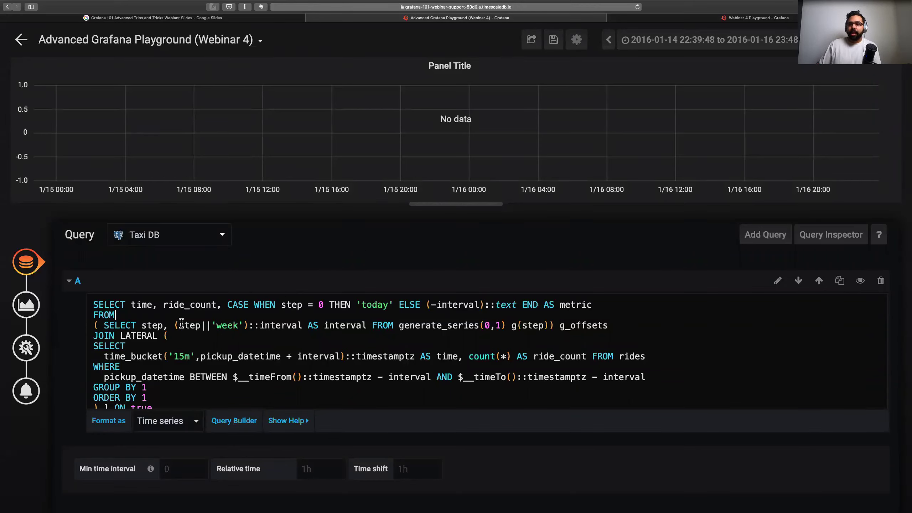
pyautogui.moveTo(180, 323); pyautogui.dragTo(241, 322)
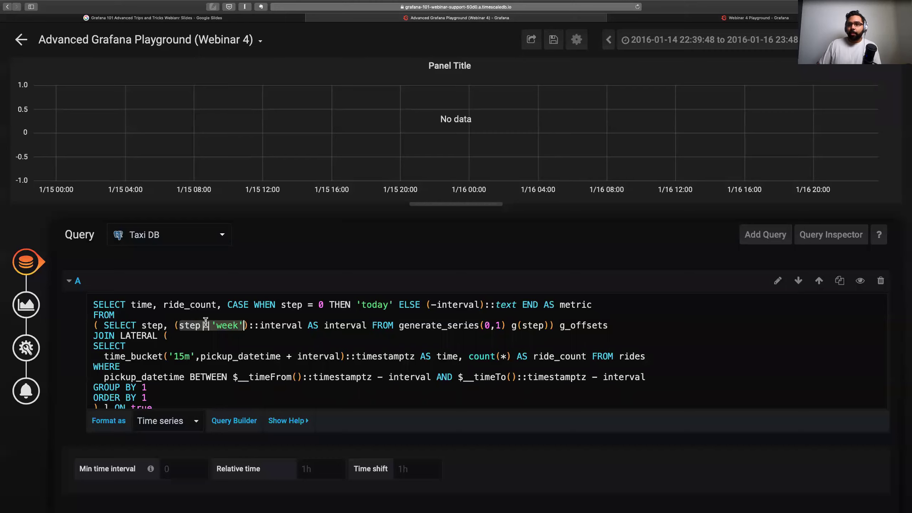
pyautogui.click(223, 324)
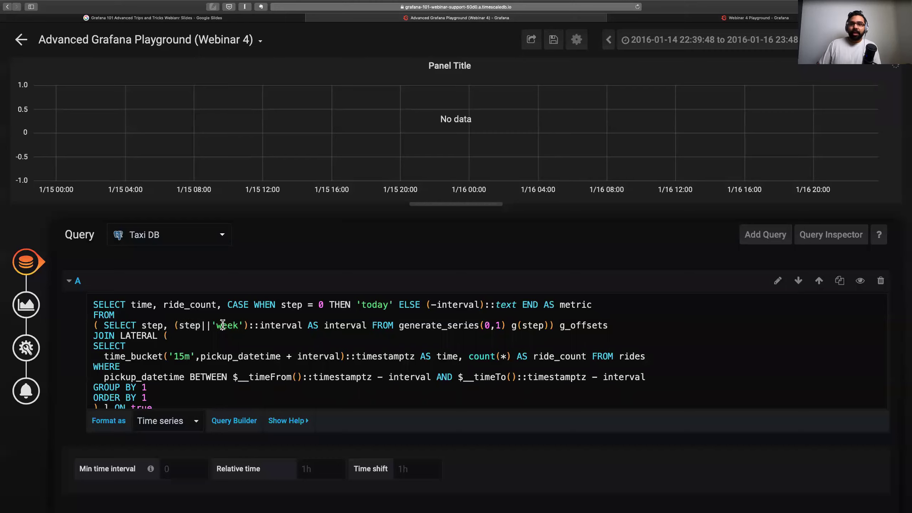
pyautogui.click(356, 325)
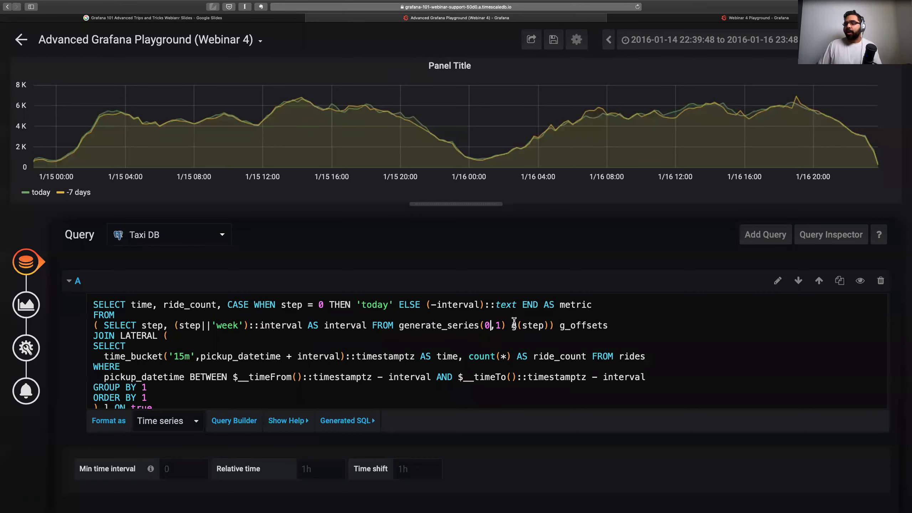
# Change the query's series to generate_series(0,2) and refresh the graph to include a comparison with two weeks earlier
pyautogui.click(501, 325)
pyautogui.press('BackSpace')
pyautogui.write('2')
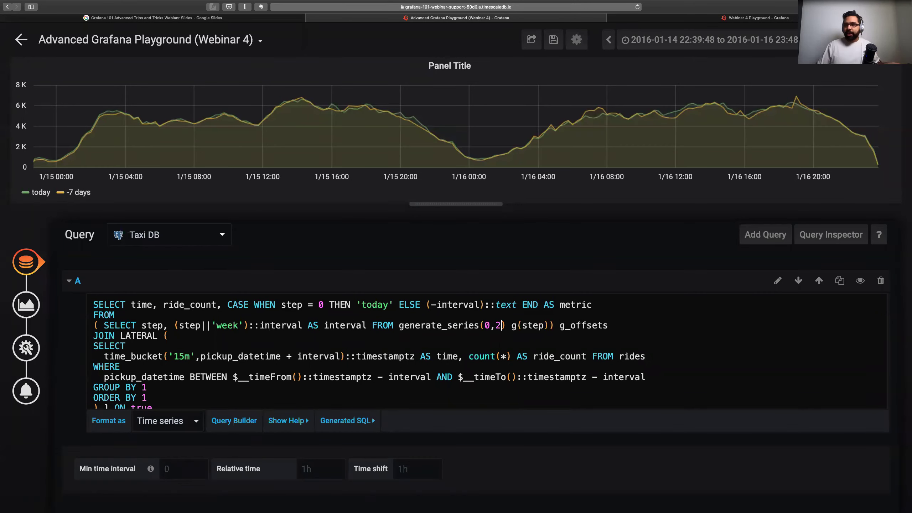
pyautogui.click(471, 255)
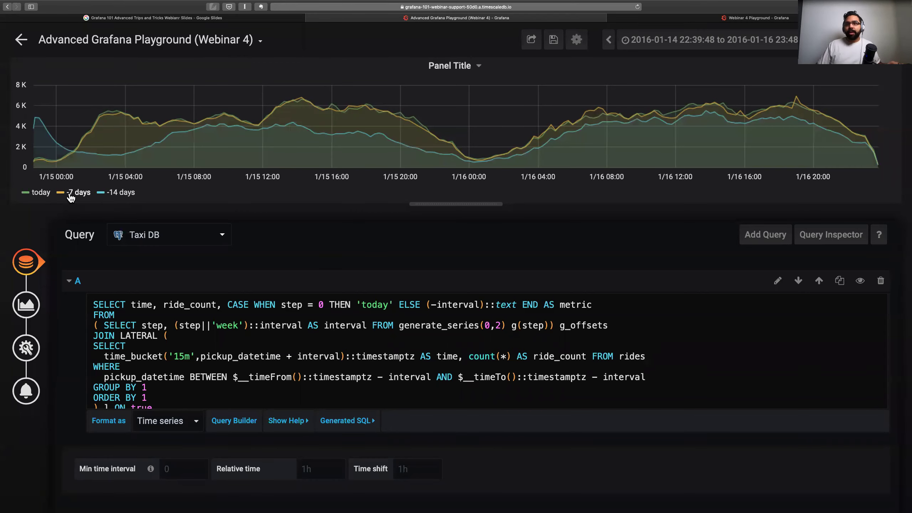
# Restore the query's series to generate_series(0,1) so it compares only with the previous week
pyautogui.click(501, 325)
pyautogui.press('BackSpace')
pyautogui.write('1')
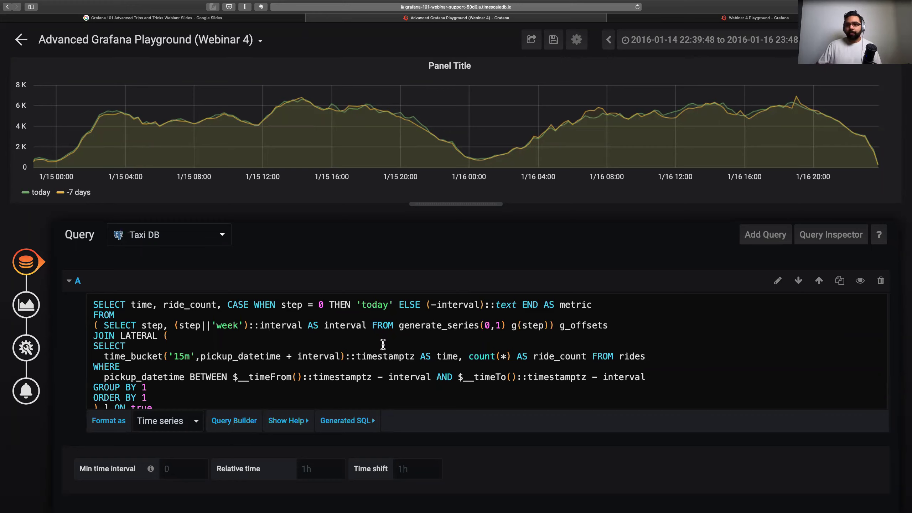
# Examine the g_offsets subquery, the + interval shift in time_bucket, the shifted timeFrom and timeTo bounds, the grouping and ordering, and the l ON true join
pyautogui.scroll(-1, 188, 336)
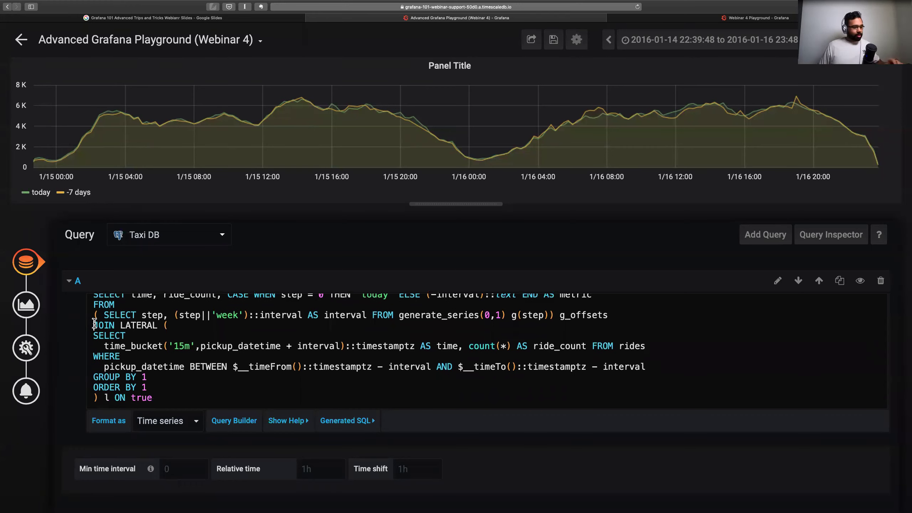
pyautogui.moveTo(607, 314); pyautogui.dragTo(91, 315)
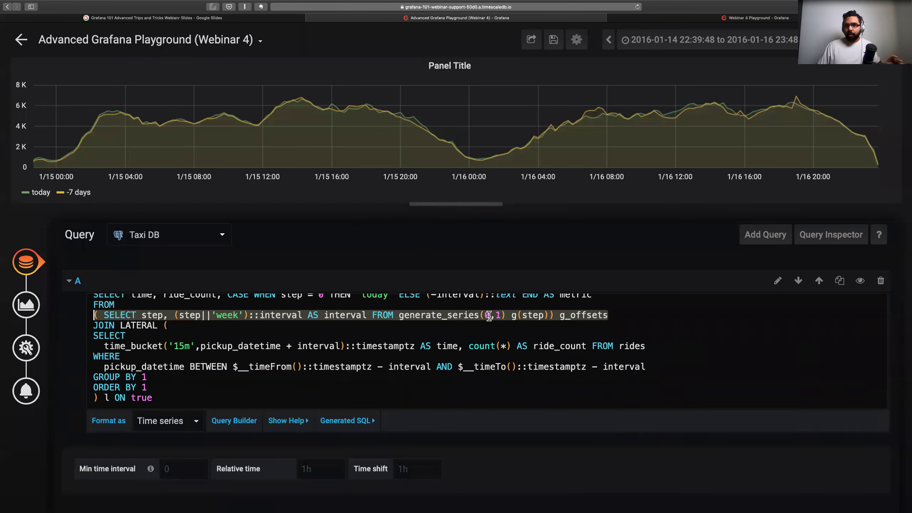
pyautogui.click(125, 335)
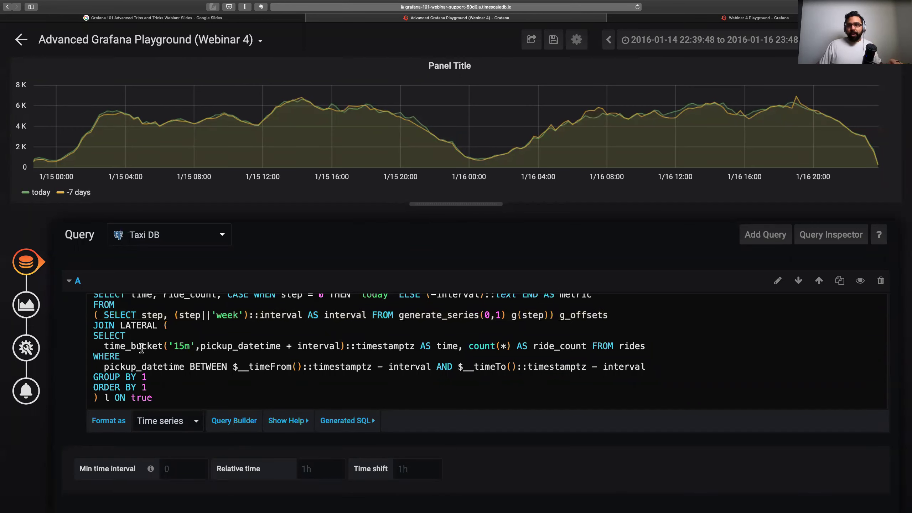
pyautogui.moveTo(285, 344); pyautogui.dragTo(343, 342)
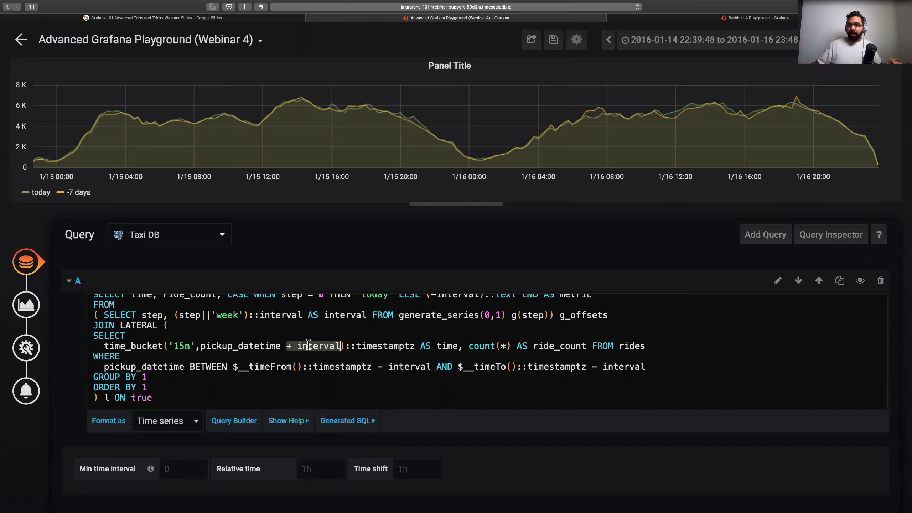
pyautogui.click(233, 368)
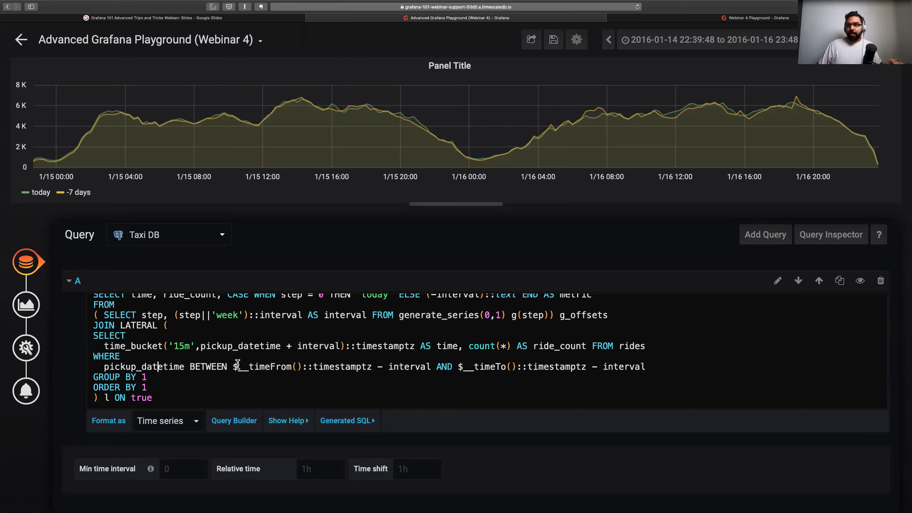
pyautogui.moveTo(234, 366); pyautogui.dragTo(429, 366)
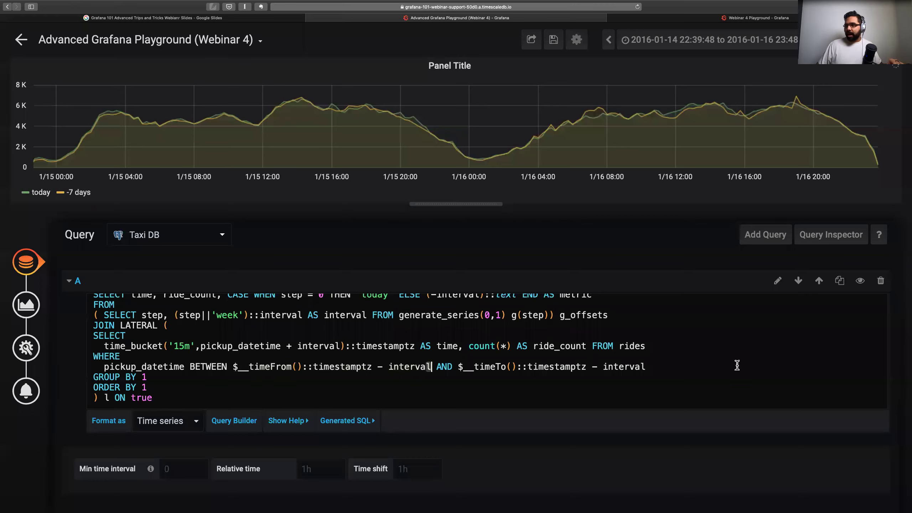
pyautogui.moveTo(646, 367); pyautogui.dragTo(461, 367)
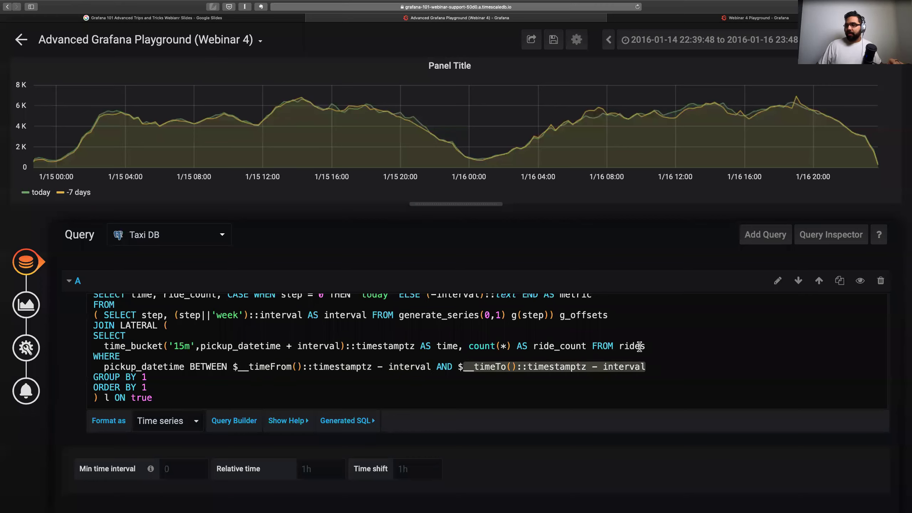
pyautogui.click(682, 356)
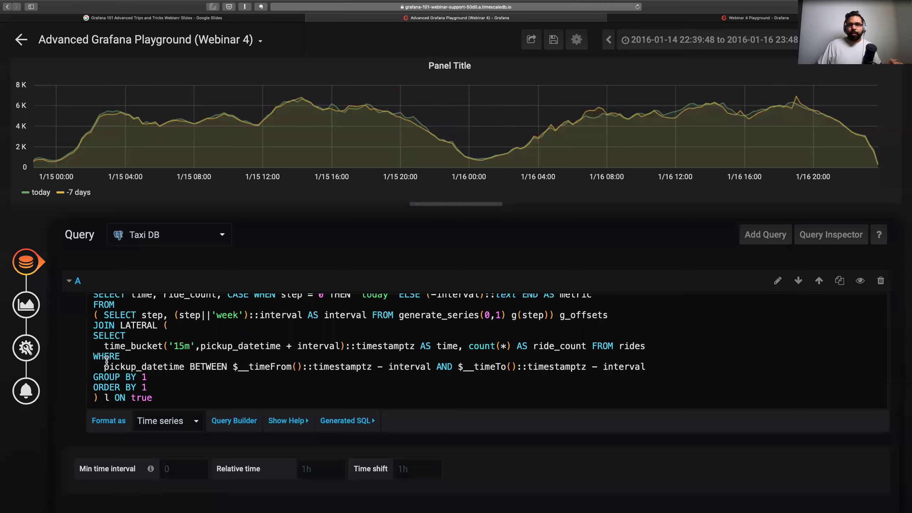
pyautogui.moveTo(146, 388); pyautogui.dragTo(85, 382)
pyautogui.moveTo(169, 398); pyautogui.dragTo(105, 397)
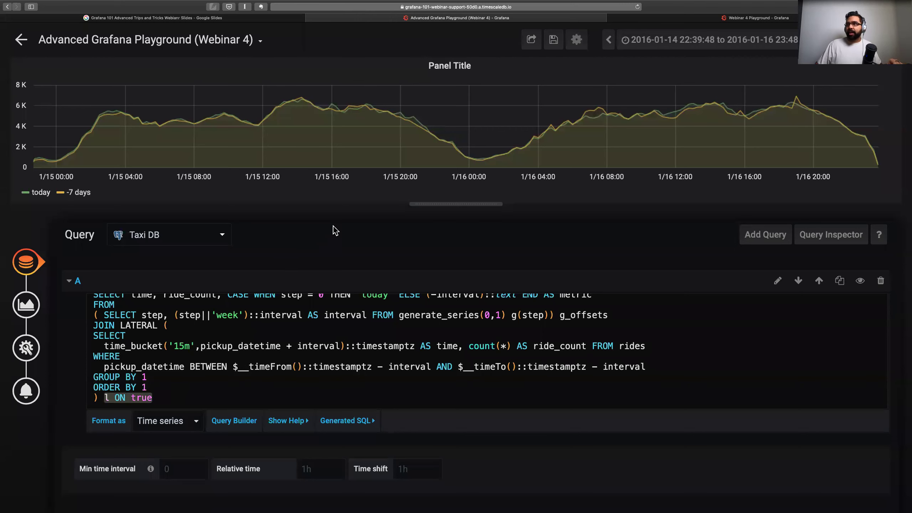
pyautogui.click(769, 40)
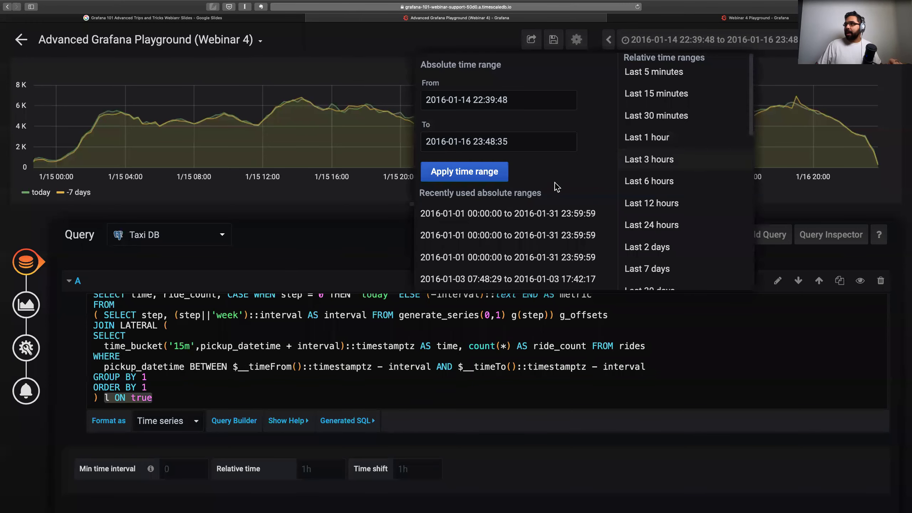
pyautogui.click(497, 222)
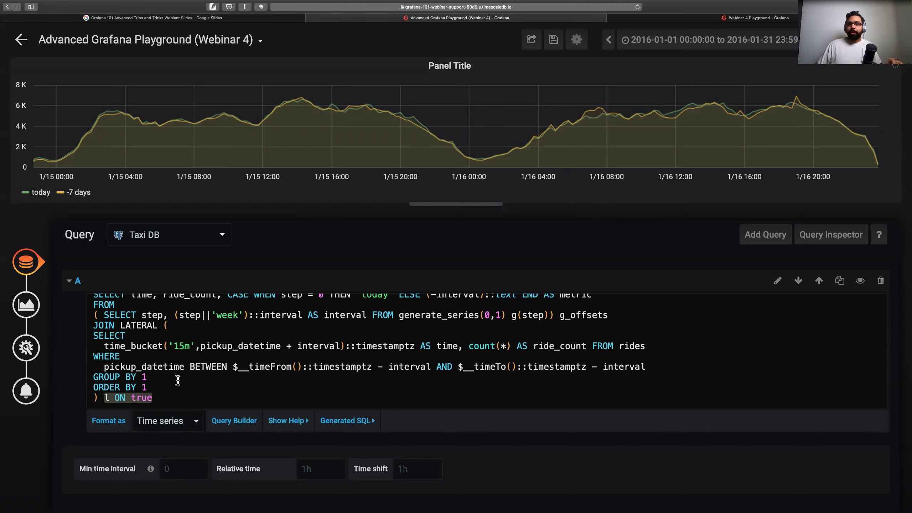
pyautogui.moveTo(160, 400); pyautogui.dragTo(99, 388)
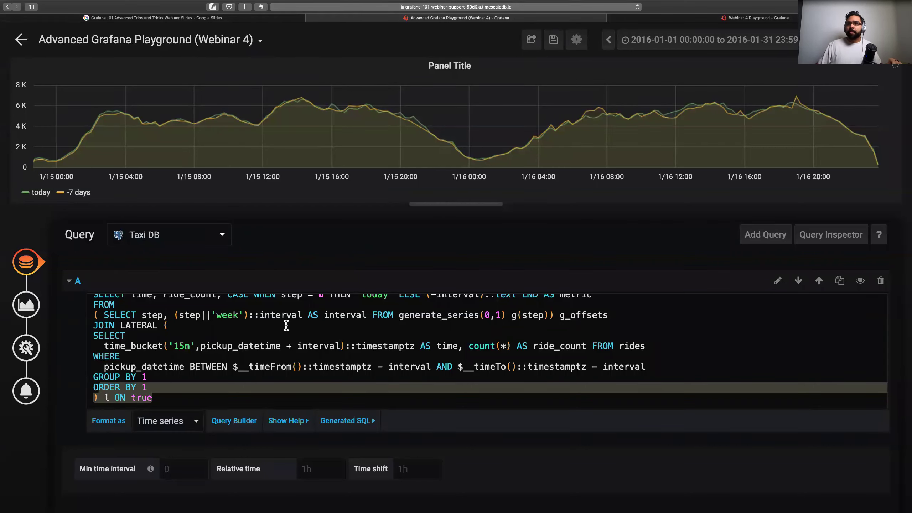
pyautogui.click(282, 337)
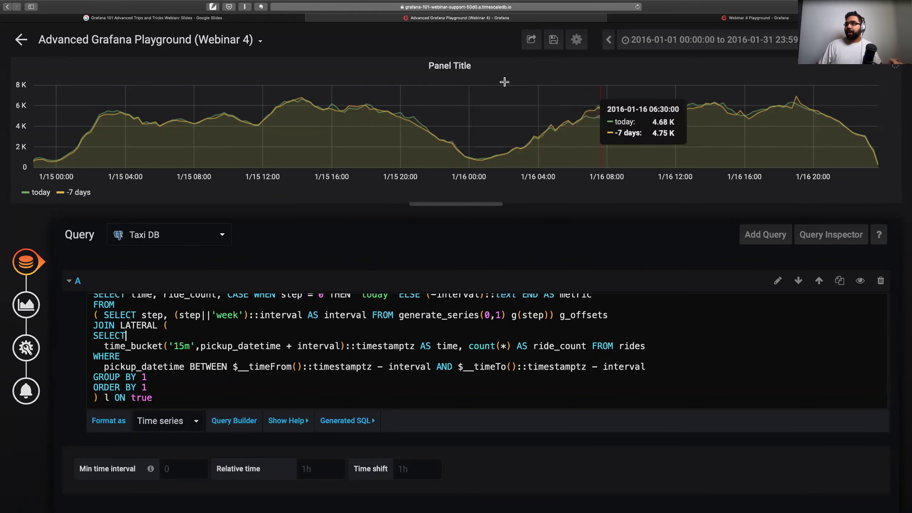
# Title the panel "1 week time shift" in its general settings
pyautogui.click(32, 348)
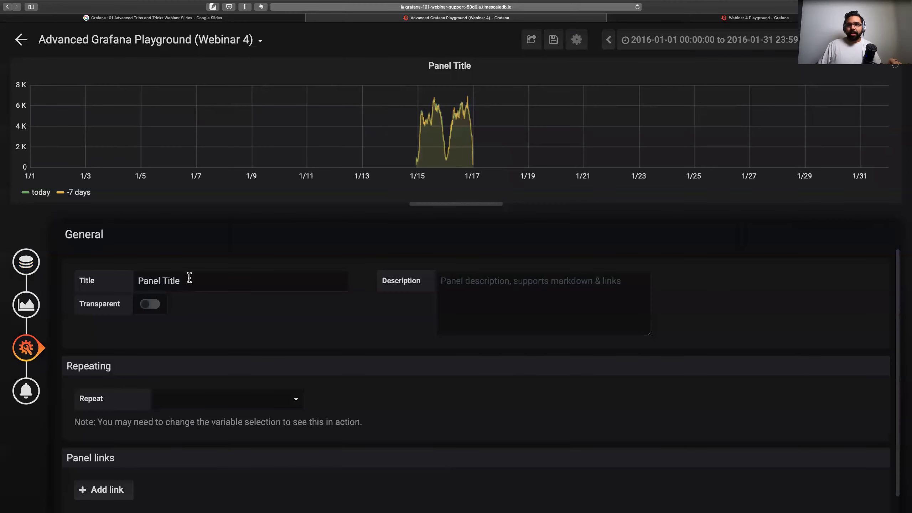
pyautogui.tripleClick(131, 280)
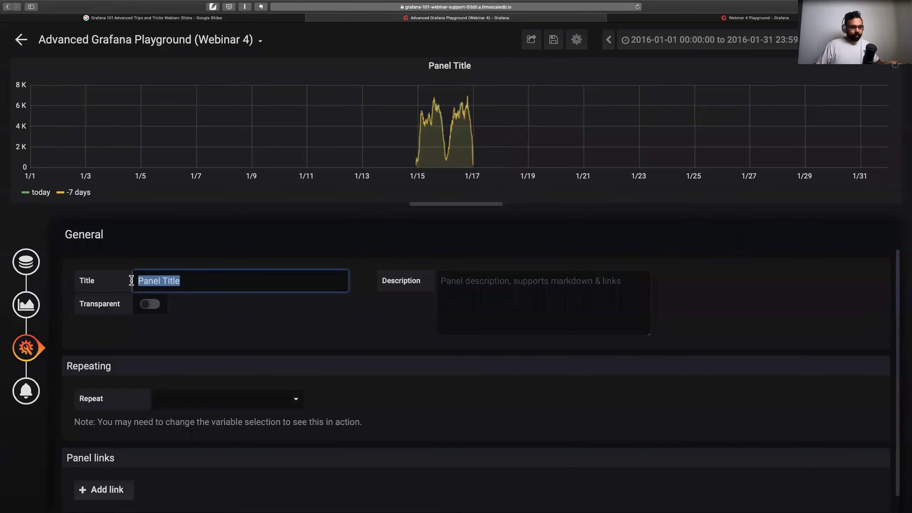
pyautogui.write('1 week trim')
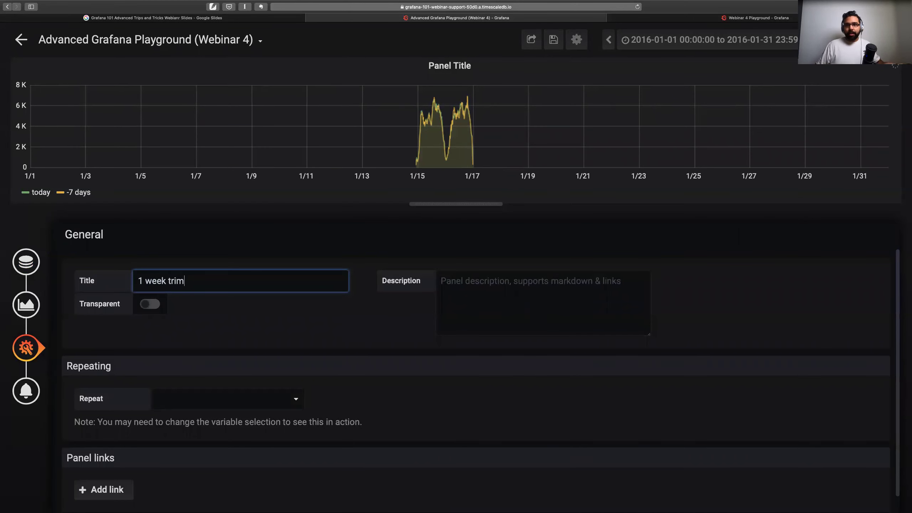
pyautogui.write('imeshift')
pyautogui.press('Left')
pyautogui.press('Left')
pyautogui.press('Left')
pyautogui.press('Left')
pyautogui.press('Left')
pyautogui.click(344, 244)
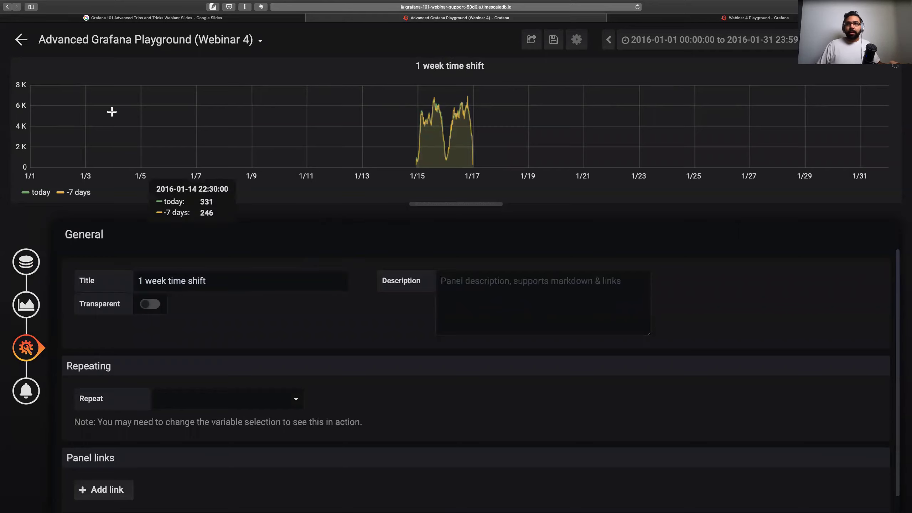
# Go back to the panel's query settings and save the dashboard without making the current time range its default
pyautogui.click(553, 39)
pyautogui.click(337, 213)
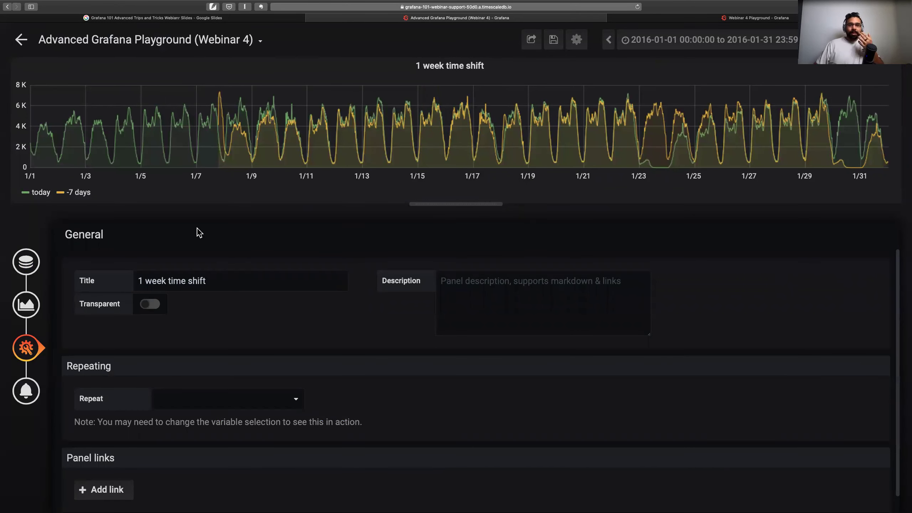
pyautogui.click(26, 261)
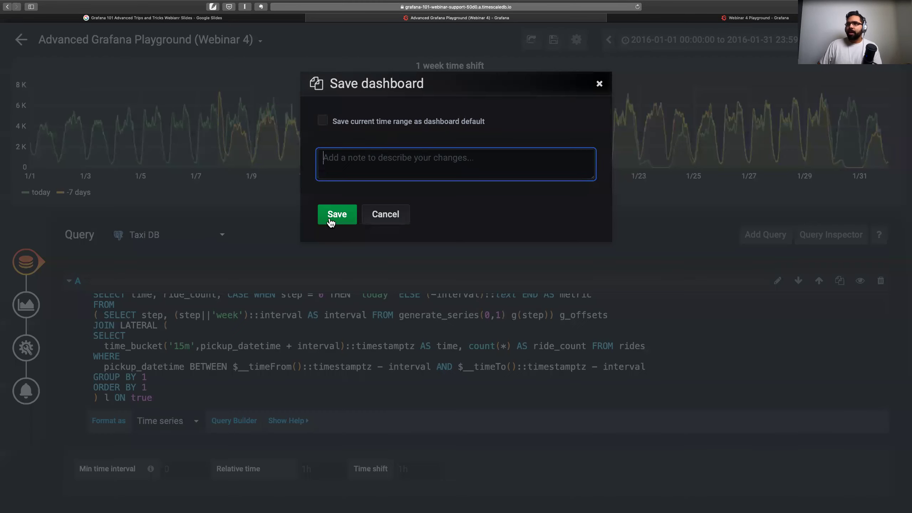
pyautogui.press('super+s')
pyautogui.click(337, 215)
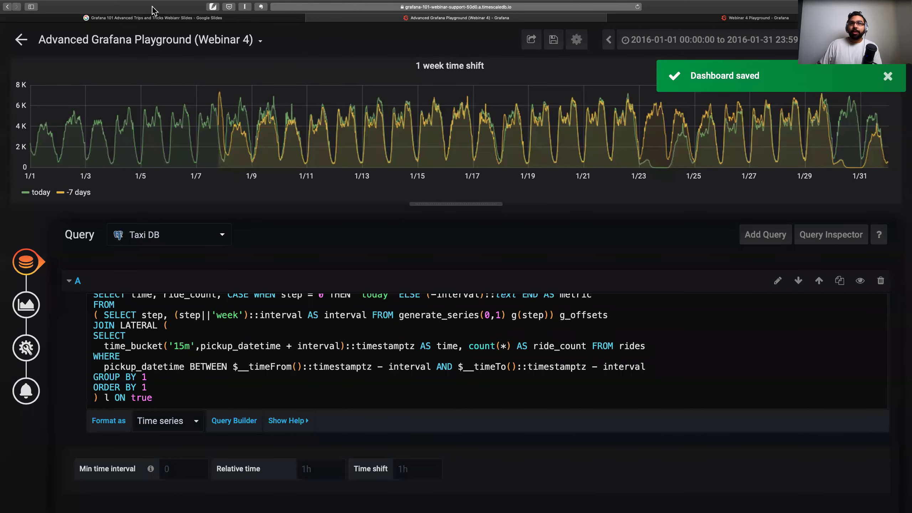
# Return to the dashboard view and collapse the Demo 1: Time-shifting row
pyautogui.click(22, 41)
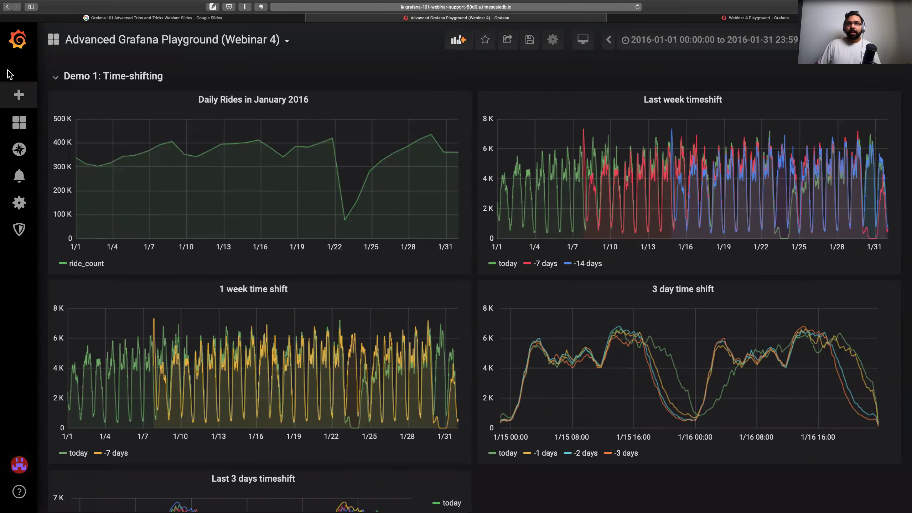
pyautogui.click(55, 76)
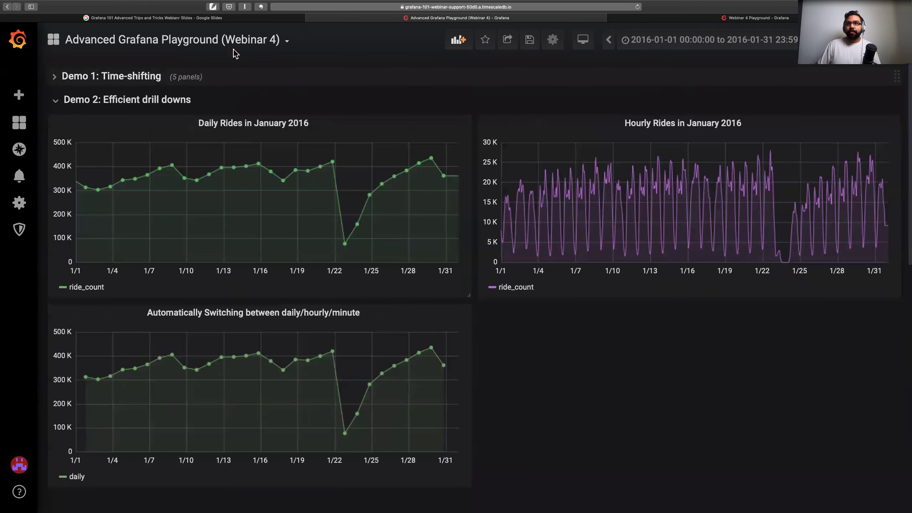
# Switch to the webinar deck in Google Slides and start presenting from the "Demo Pt 2: Auto-switching Aggregations" slide
pyautogui.click(232, 17)
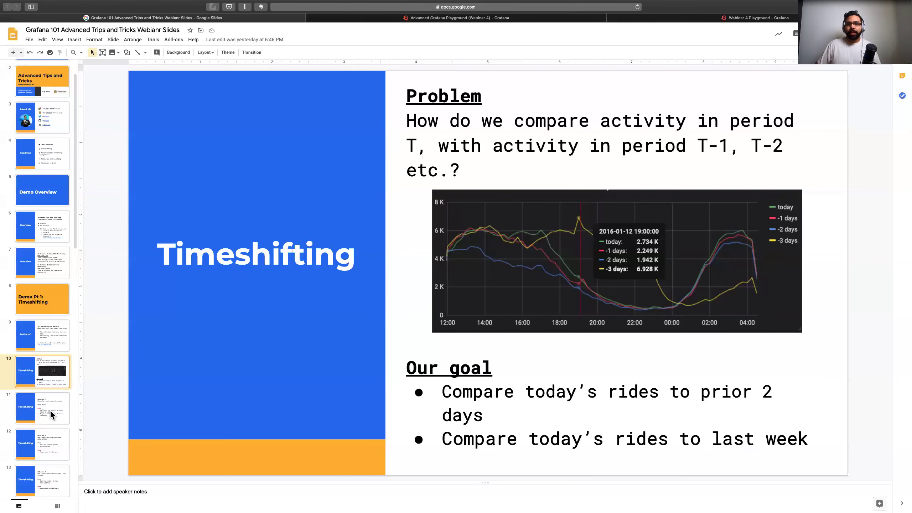
pyautogui.scroll(-3, 42, 423)
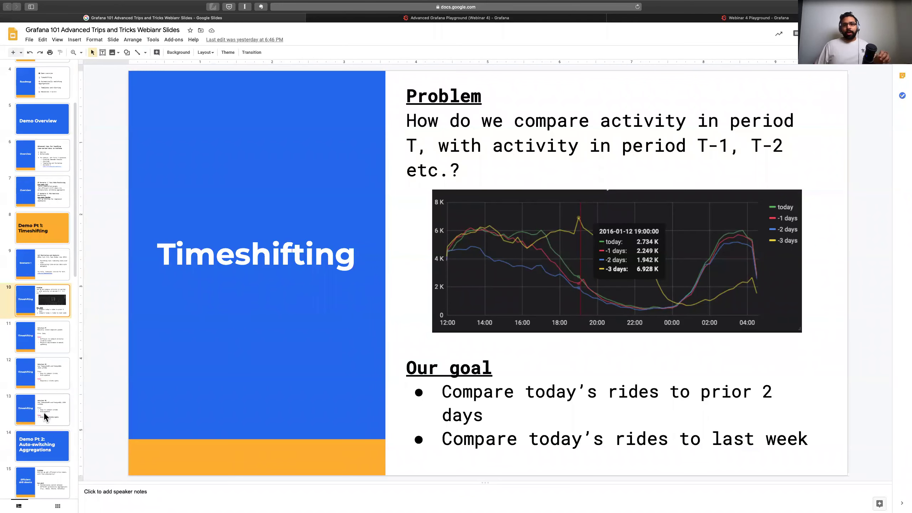
pyautogui.click(47, 419)
pyautogui.click(41, 452)
pyautogui.press('super+Return')
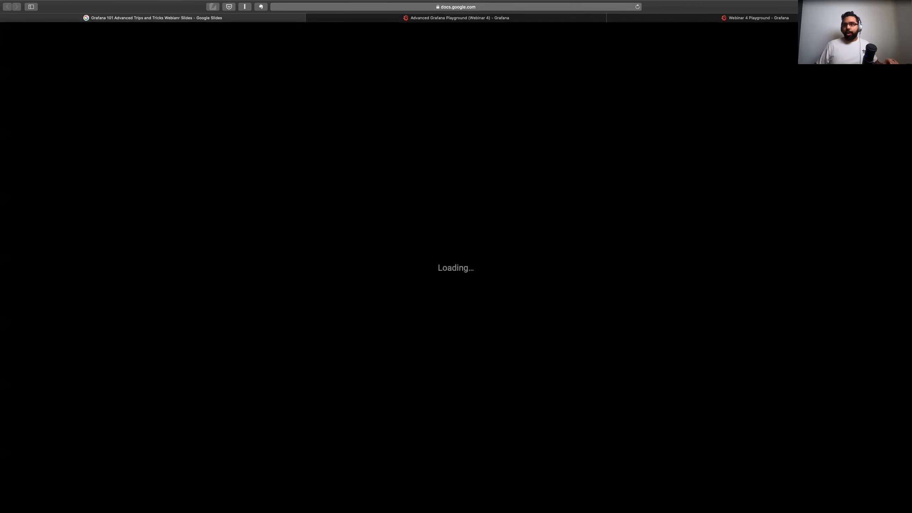
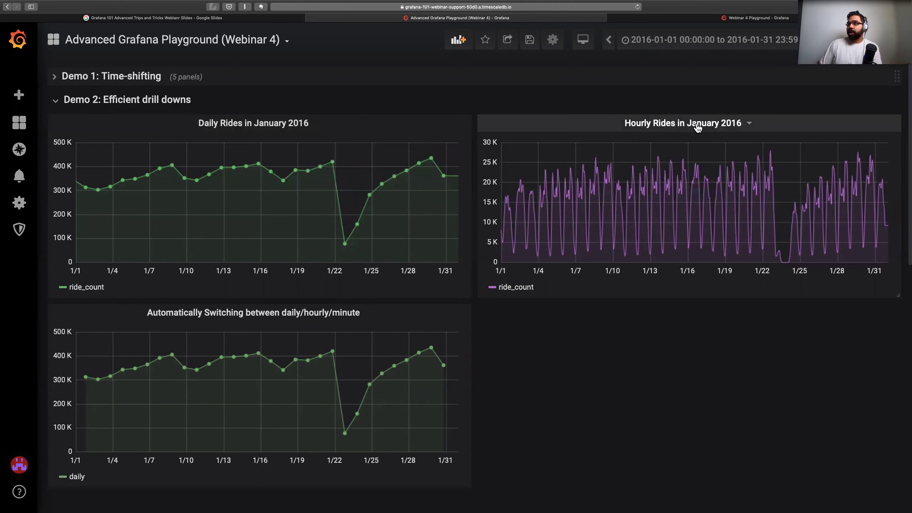
# Open the Daily Rides in January 2016 panel's query, highlight its rides_daily source table, and return to the dashboard
pyautogui.click(311, 123)
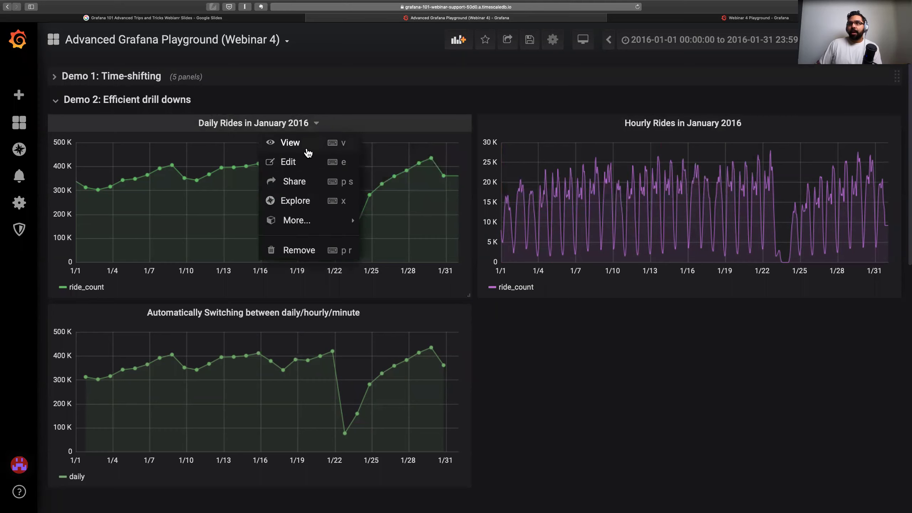
pyautogui.click(303, 162)
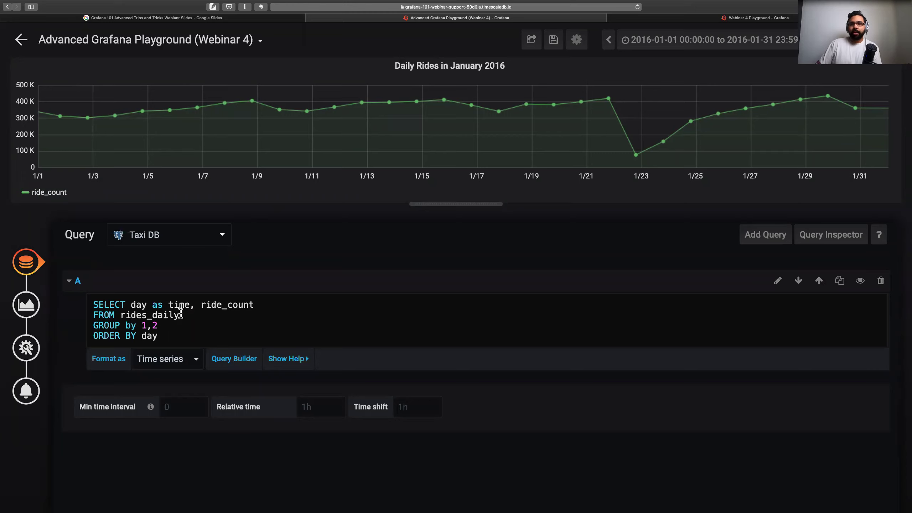
pyautogui.moveTo(181, 314); pyautogui.dragTo(124, 311)
pyautogui.click(204, 316)
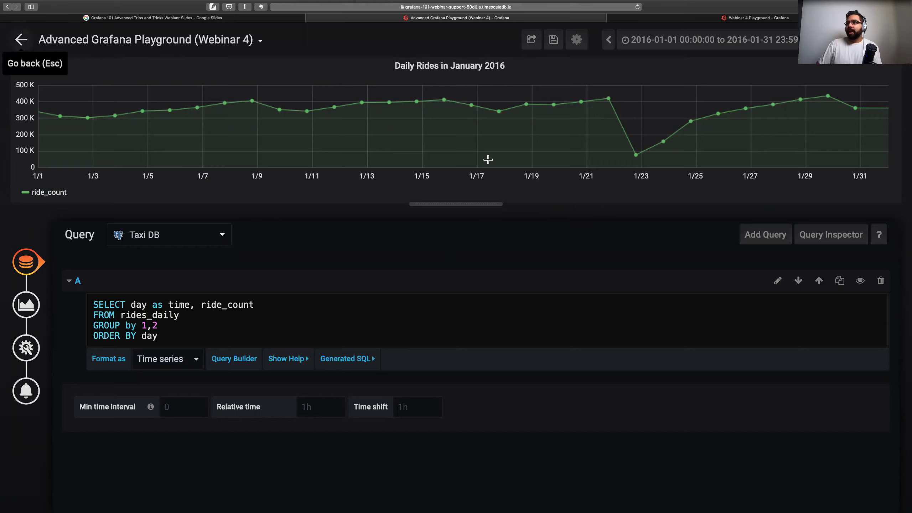
pyautogui.click(21, 39)
# Inspect the Hourly Rides in January 2016 panel's query, highlight its rides_hourly source table, and return to the dashboard
pyautogui.click(749, 124)
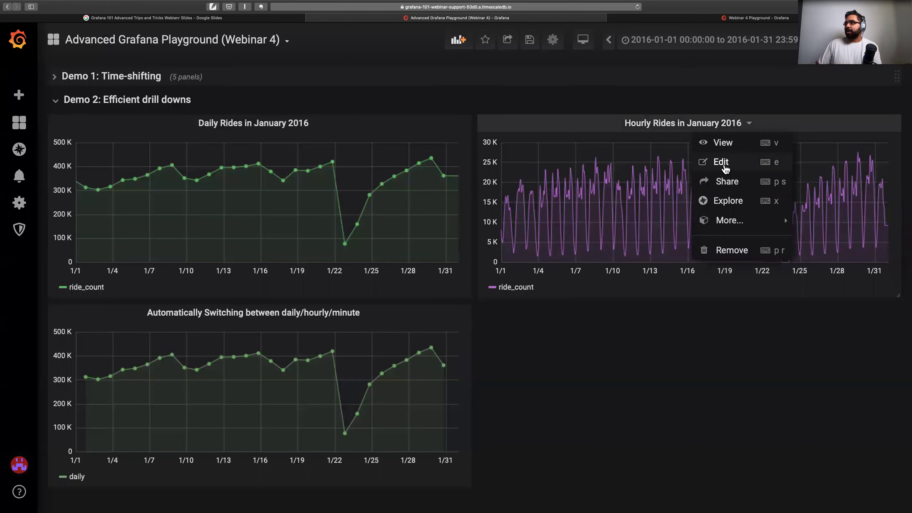
pyautogui.press('e')
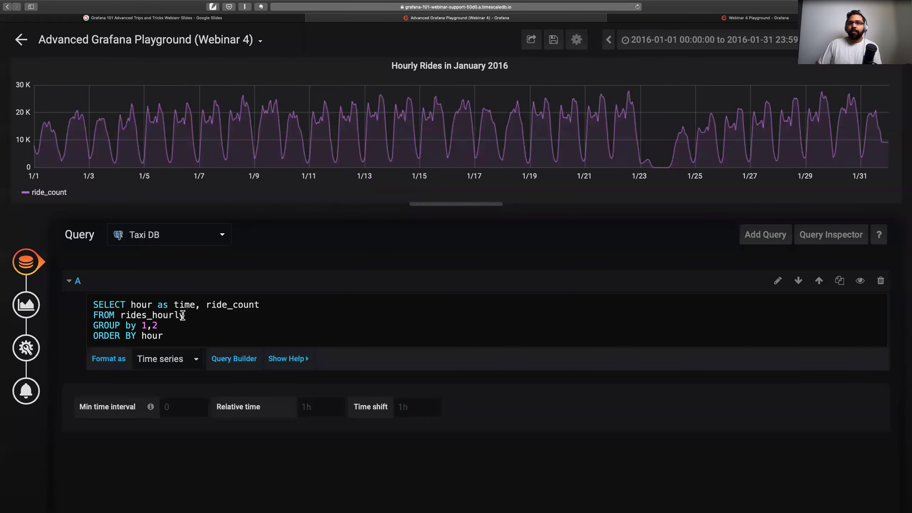
pyautogui.moveTo(186, 316); pyautogui.dragTo(129, 314)
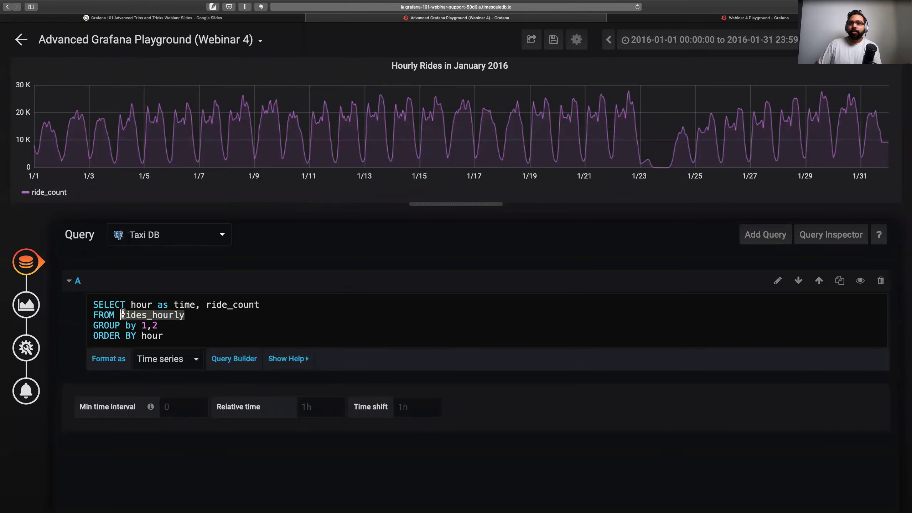
pyautogui.click(22, 39)
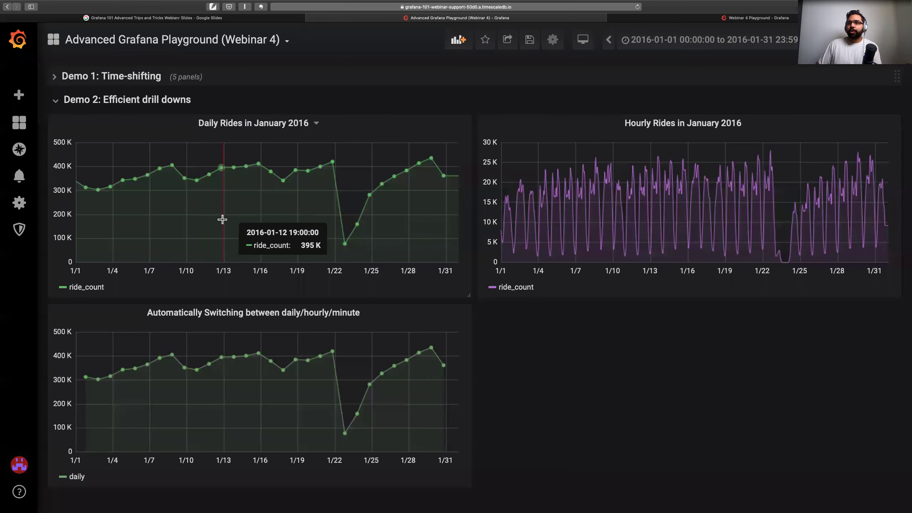
pyautogui.moveTo(223, 219); pyautogui.dragTo(240, 223)
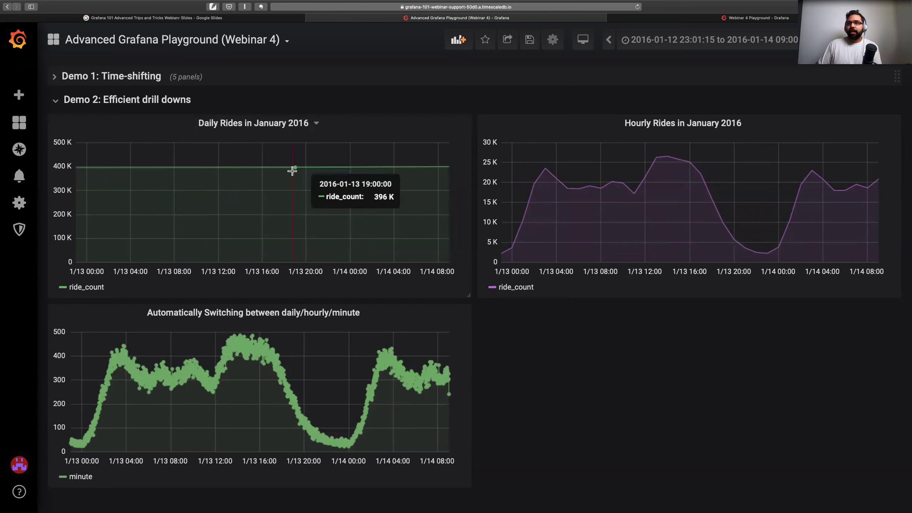
pyautogui.click(317, 124)
pyautogui.click(305, 147)
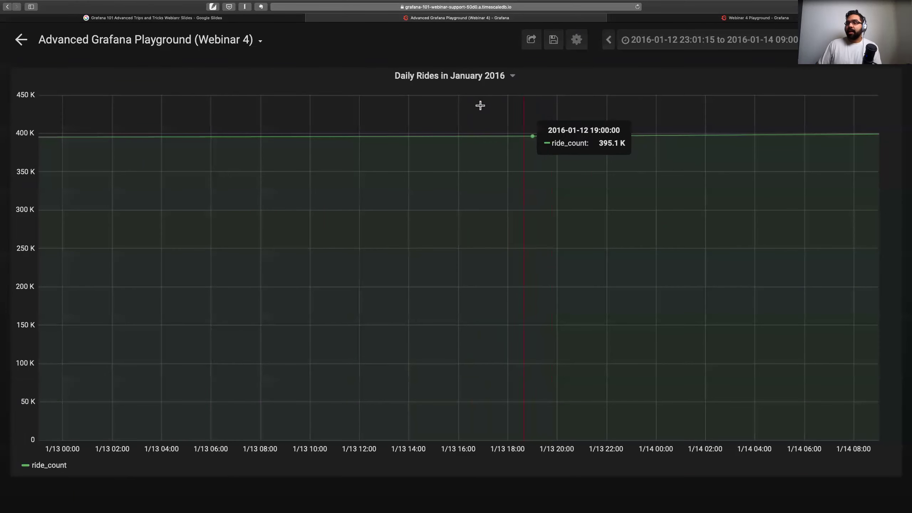
pyautogui.click(21, 40)
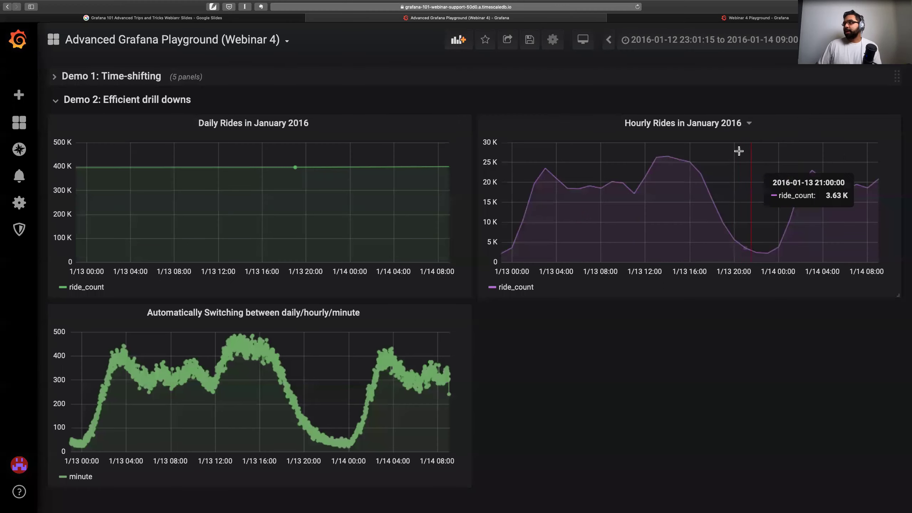
pyautogui.click(749, 125)
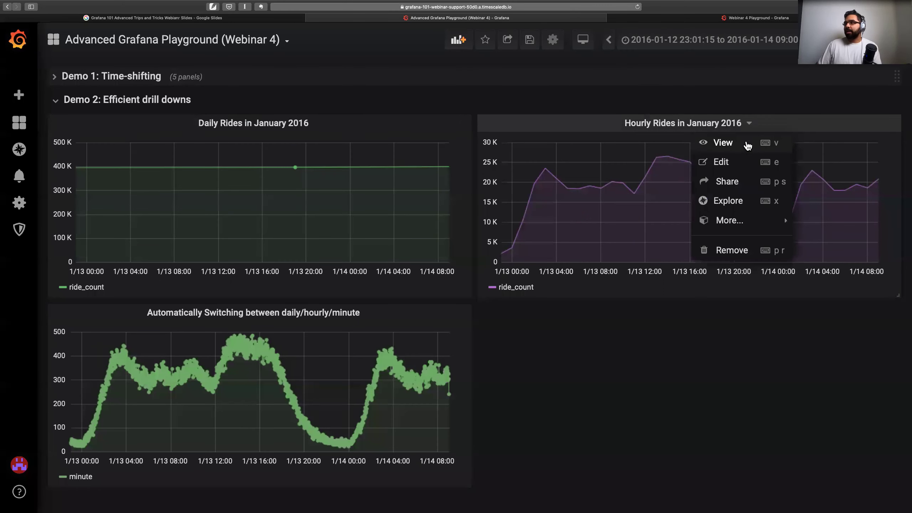
pyautogui.click(748, 145)
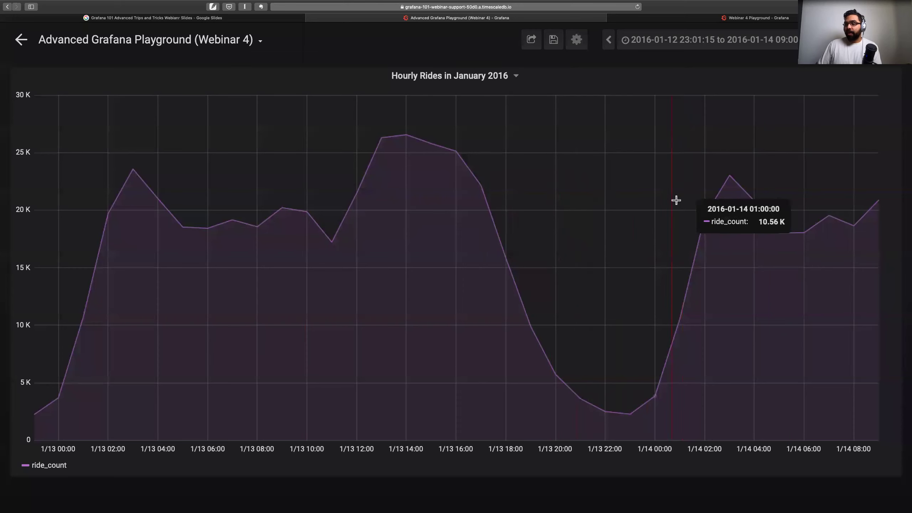
pyautogui.click(21, 40)
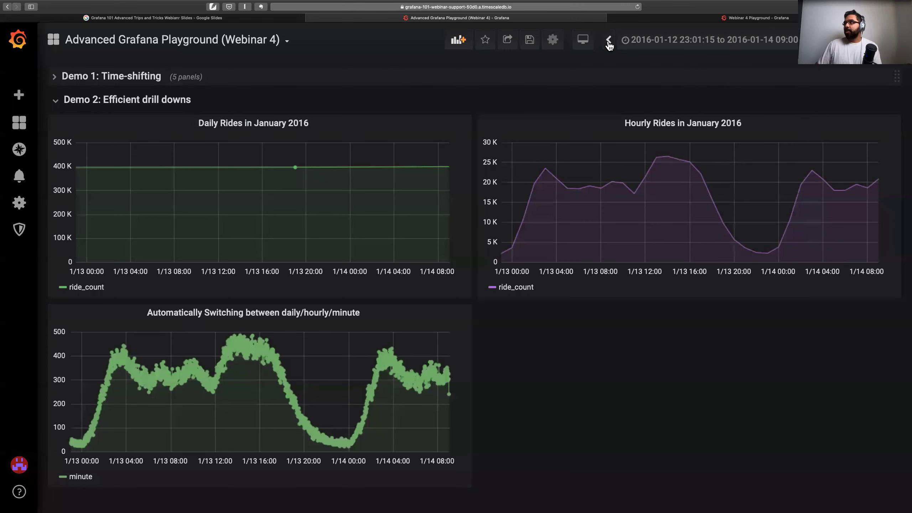
pyautogui.click(712, 40)
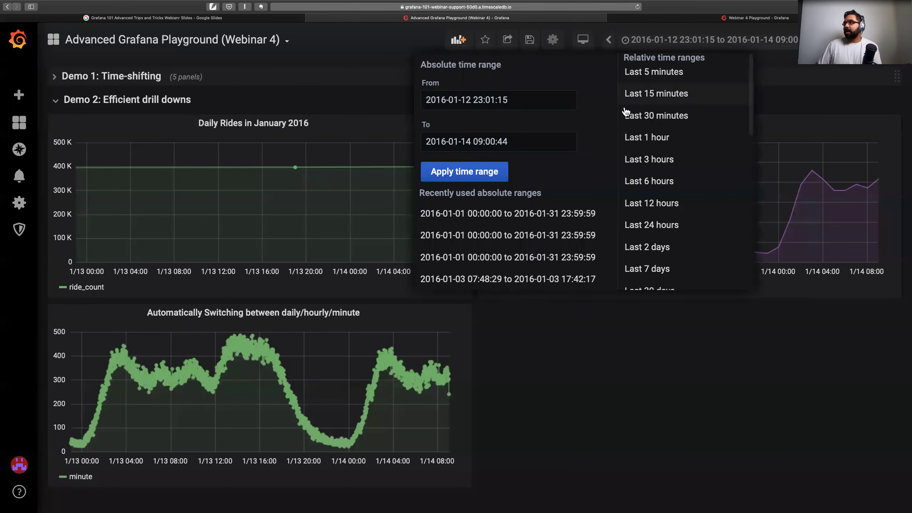
pyautogui.click(497, 214)
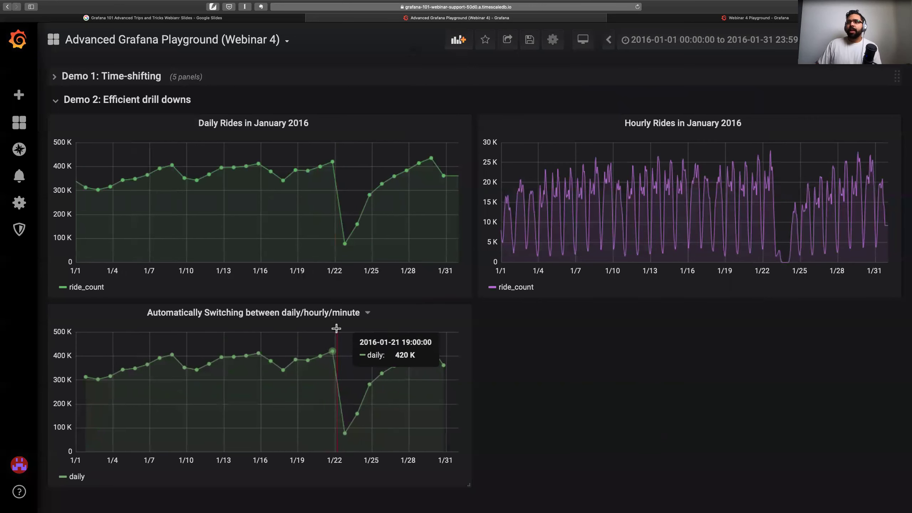
# Enlarge the Automatically Switching panel and drill down to about January 7–14, 2016, and further to January 9 from about 11:57 to 16:12
pyautogui.click(369, 313)
pyautogui.click(361, 333)
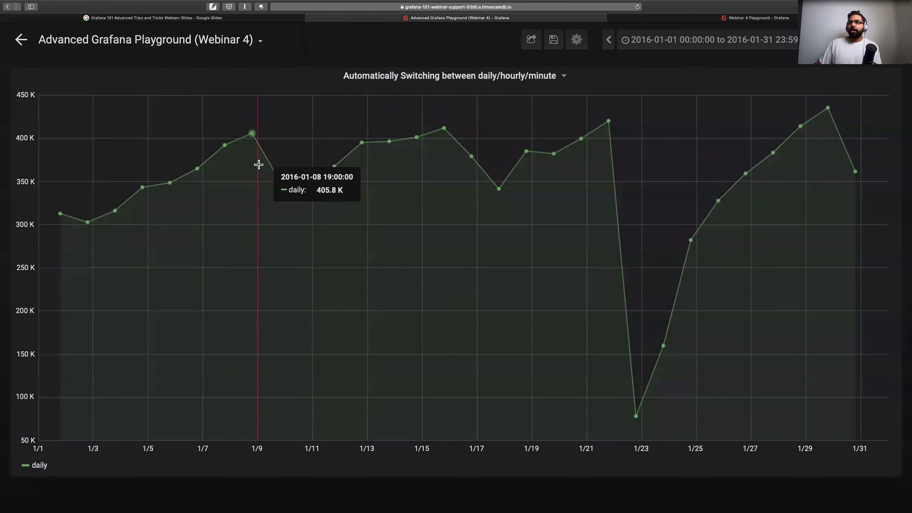
pyautogui.moveTo(213, 189); pyautogui.dragTo(402, 187)
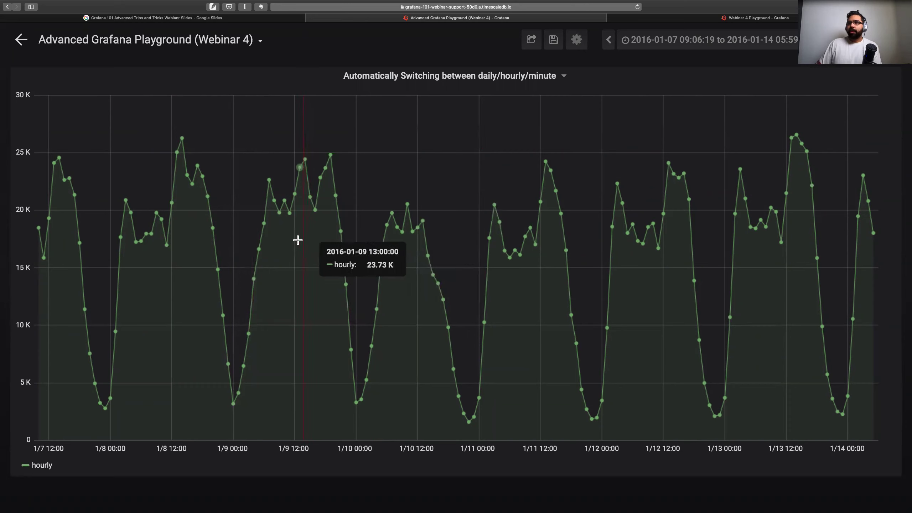
pyautogui.moveTo(294, 239); pyautogui.dragTo(316, 242)
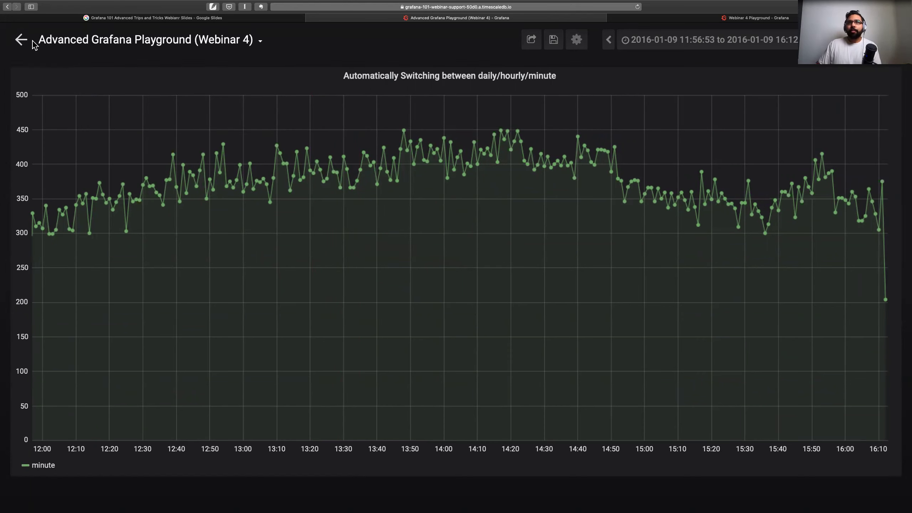
pyautogui.click(20, 40)
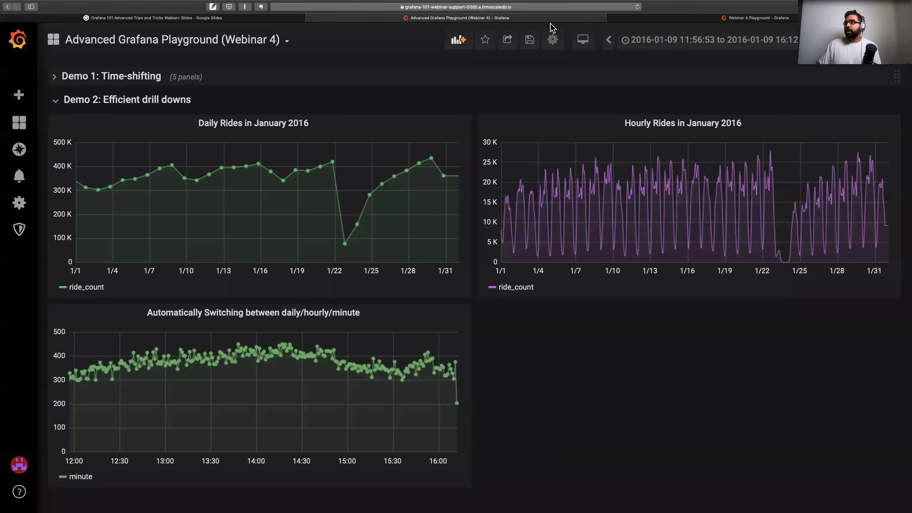
pyautogui.click(641, 41)
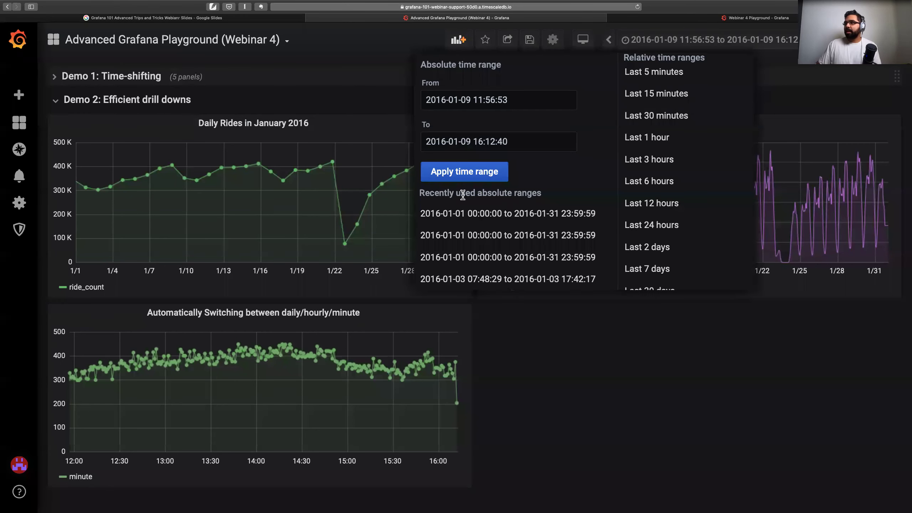
pyautogui.click(520, 216)
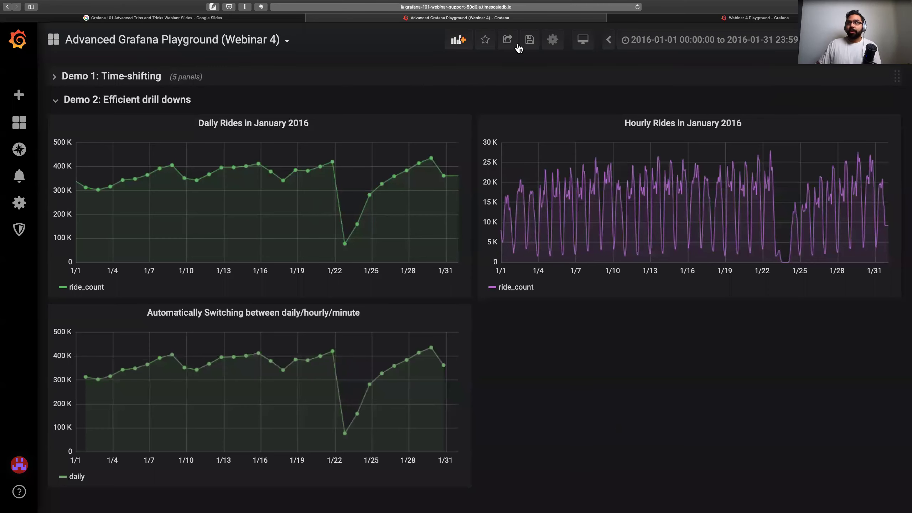
# Add a new query panel to the dashboard and return to the dashboard view
pyautogui.click(459, 40)
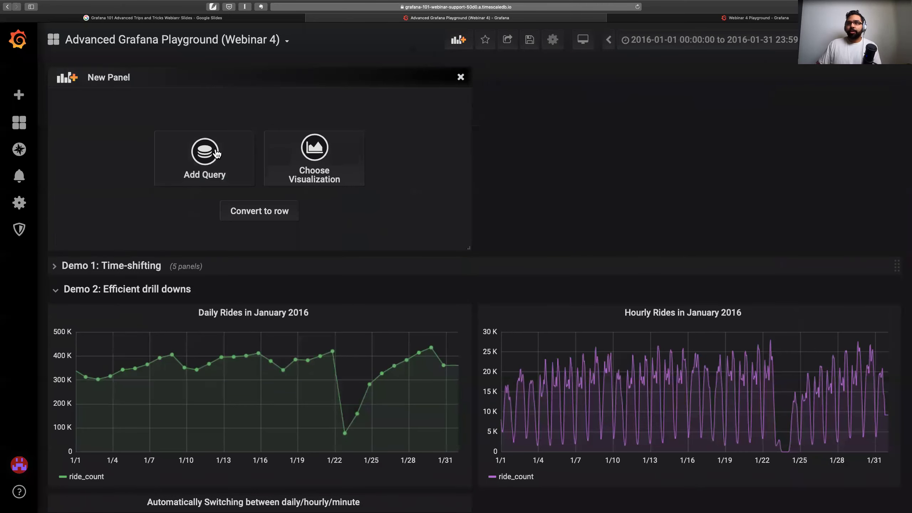
pyautogui.click(217, 154)
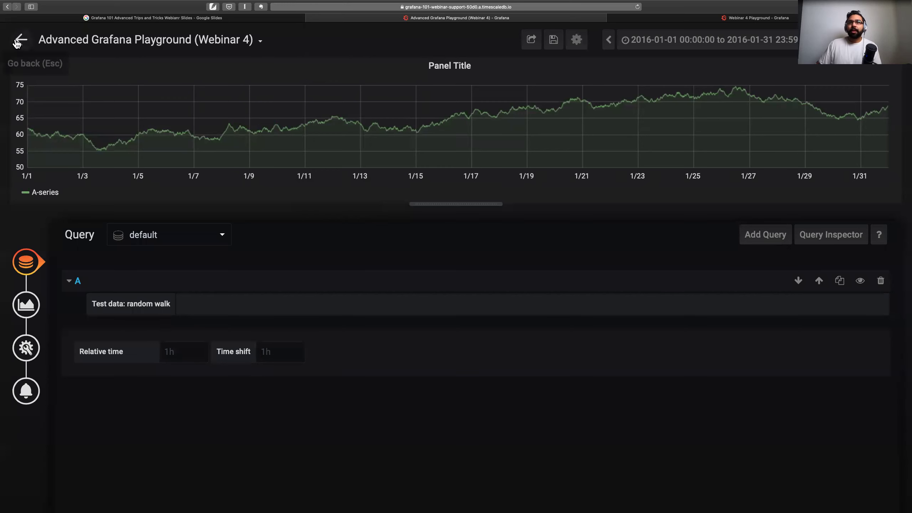
pyautogui.press('Escape')
# Move the new panel into the Demo 2: Efficient drill downs row, beside the Automatically Switching between daily/hourly/minute panel
pyautogui.moveTo(334, 108); pyautogui.dragTo(449, 108)
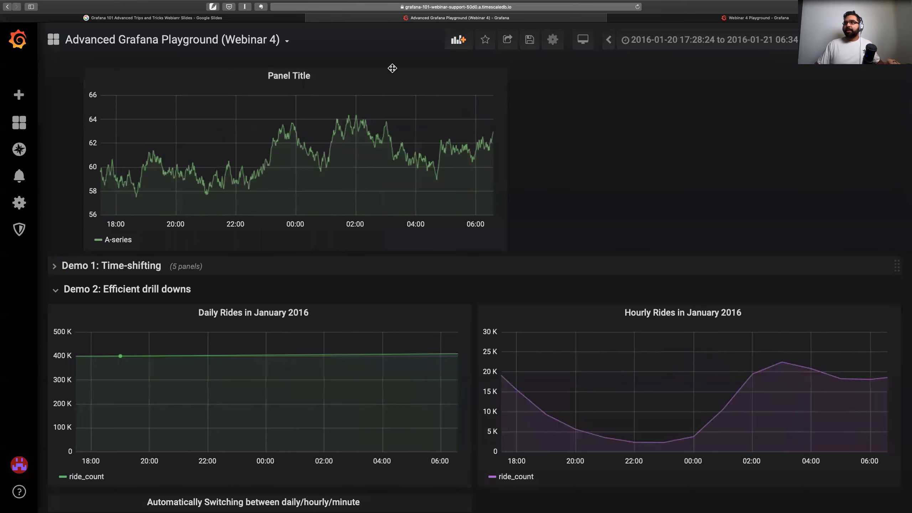
pyautogui.moveTo(456, 83); pyautogui.dragTo(590, 227)
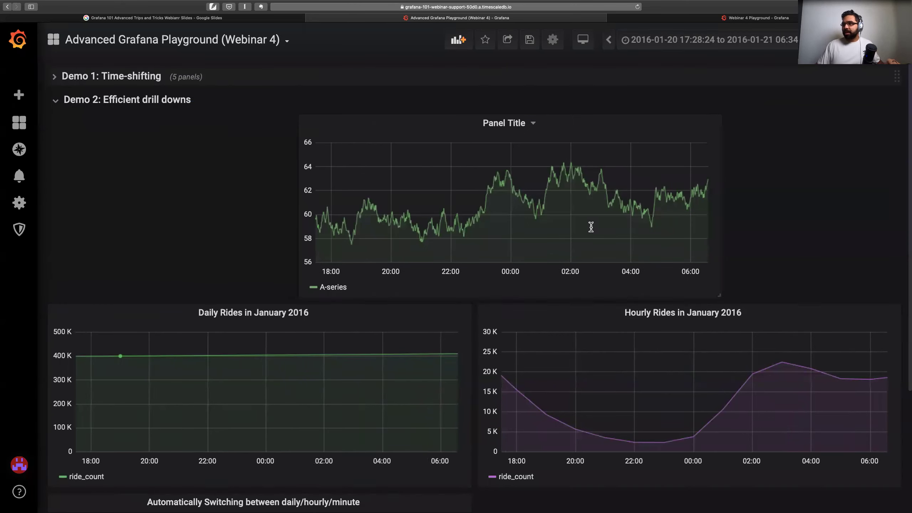
pyautogui.click(591, 227)
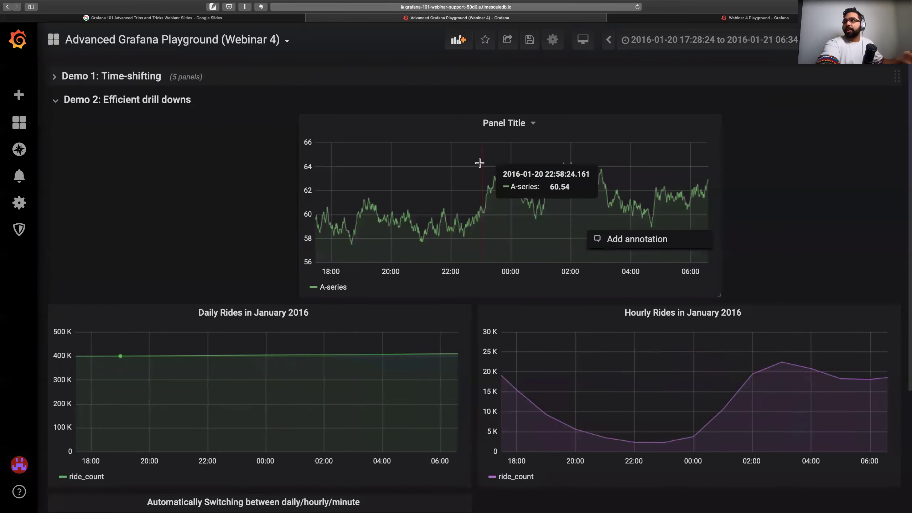
pyautogui.moveTo(466, 129)
pyautogui.mouseDown()
pyautogui.moveTo(603, 387)
pyautogui.moveTo(613, 340)
pyautogui.mouseUp()
pyautogui.moveTo(288, 343); pyautogui.dragTo(294, 327)
pyautogui.moveTo(540, 503); pyautogui.dragTo(606, 326)
# Edit the new panel and set its query data source to Taxi DB
pyautogui.click(709, 316)
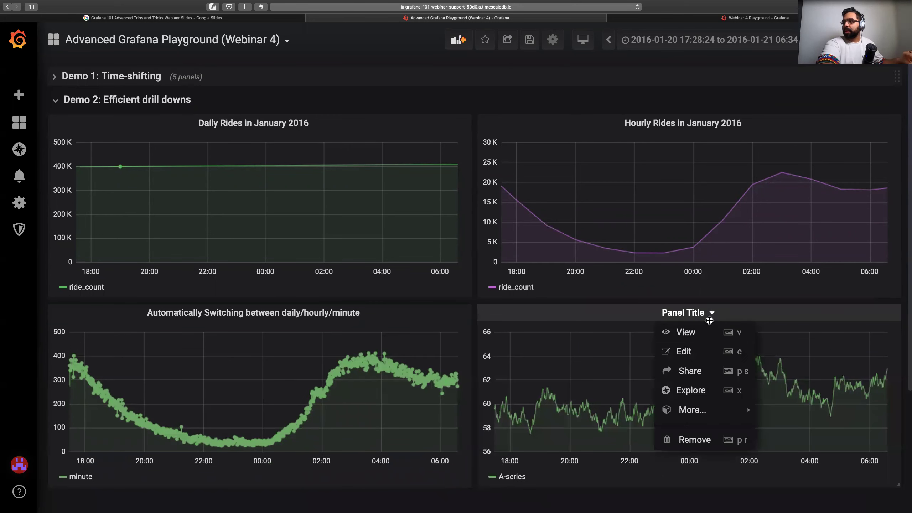
pyautogui.click(695, 352)
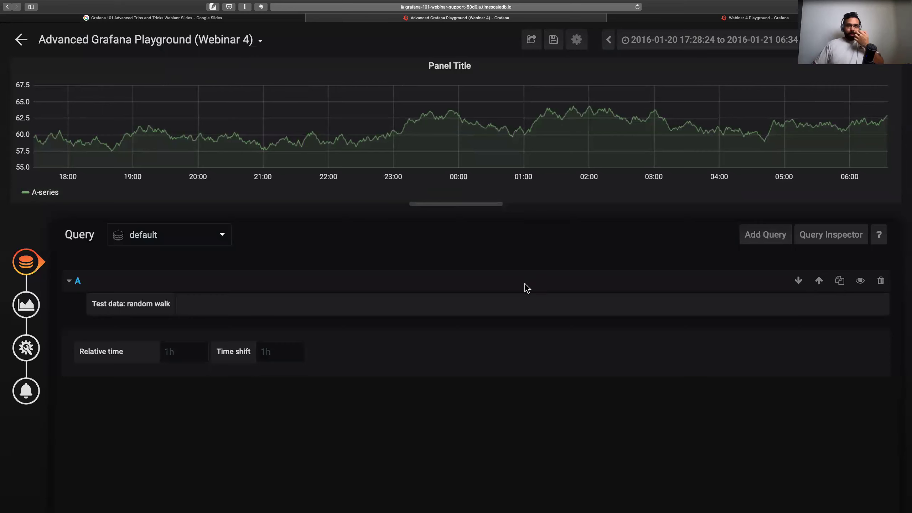
pyautogui.click(194, 238)
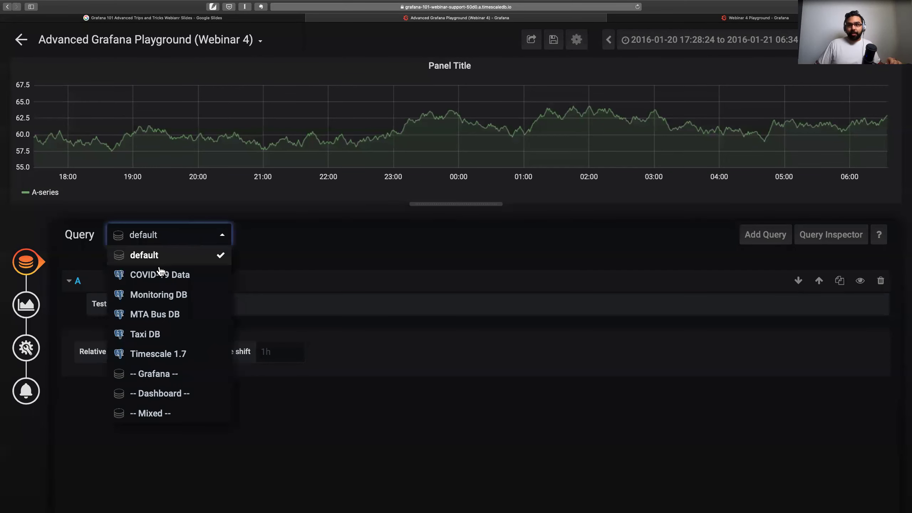
pyautogui.click(146, 335)
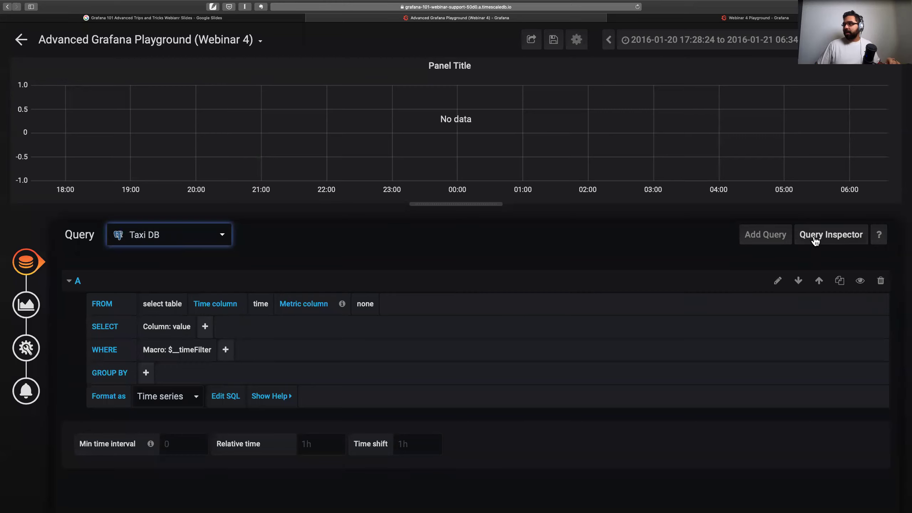
# Switch query A to raw SQL editing and clear its default template text
pyautogui.click(780, 282)
pyautogui.click(276, 337)
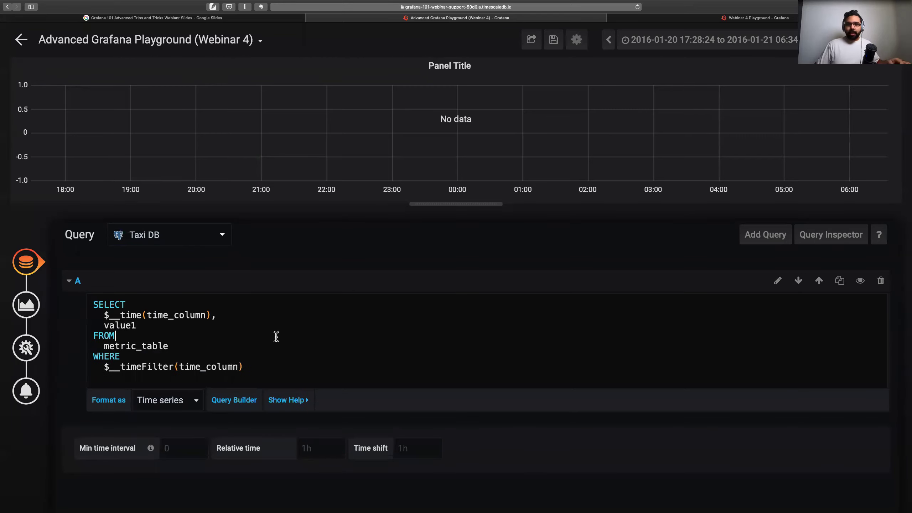
pyautogui.press('super+a')
pyautogui.press('BackSpace')
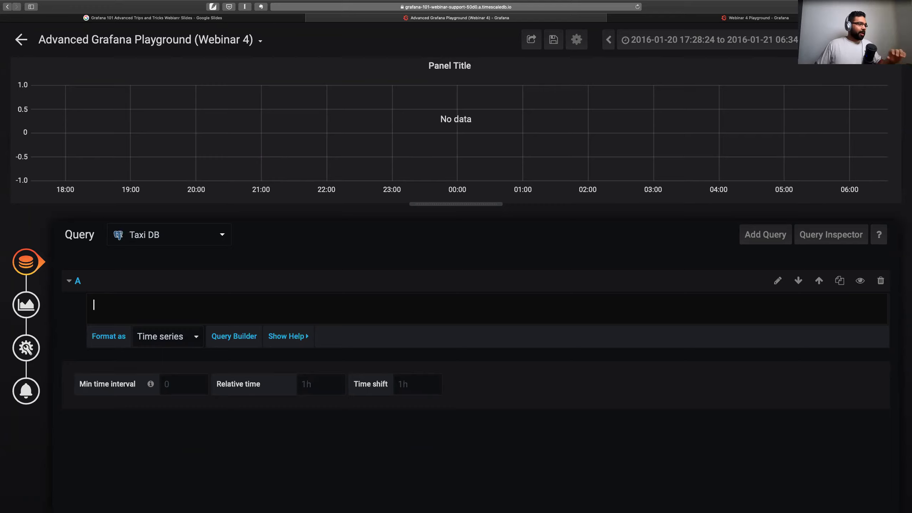
# Enter SQL counting rides per '1m' time_bucket of pickup_datetime as metric 'minute', only for time ranges under '3 days', filtered by $__timeFilter and ordered by 1
pyautogui.press('super+Tab')
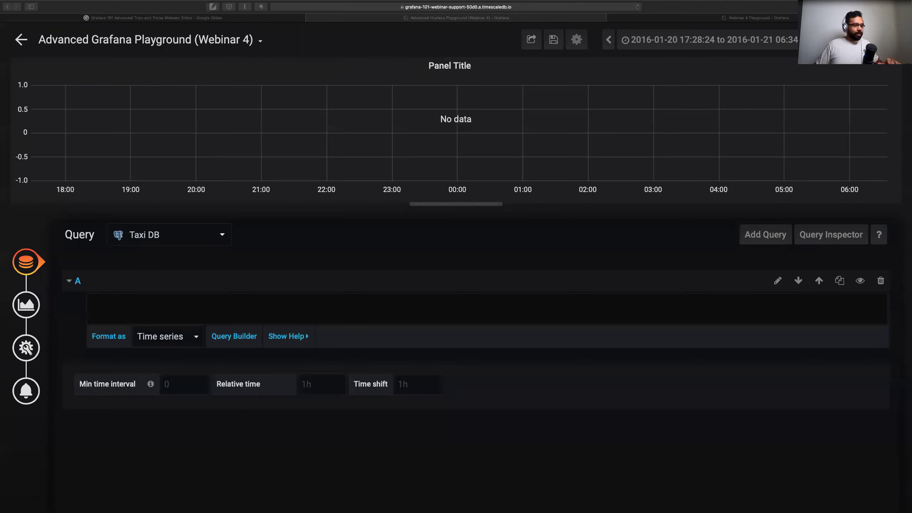
pyautogui.click(395, 311)
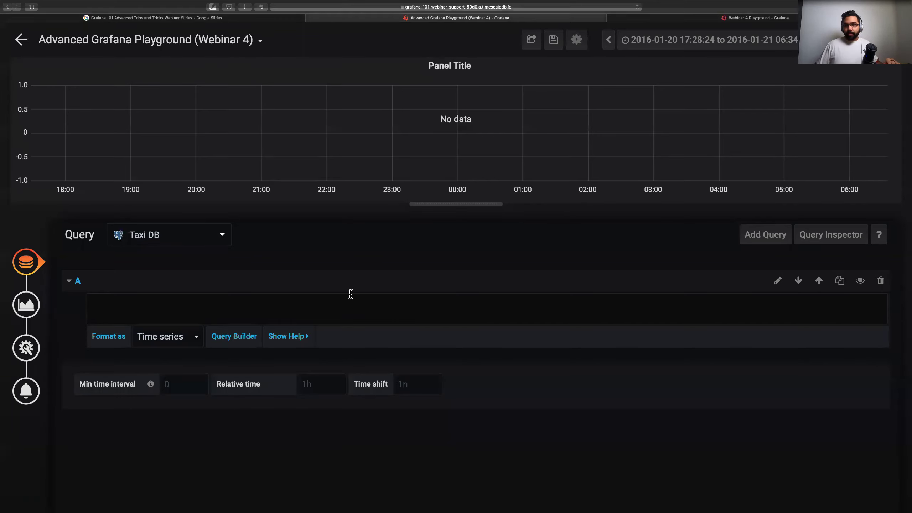
pyautogui.write("SELECT * FROM ( SELECT time_bucket('1m',pickup_datetime) AS time, count(*), 'minute' AS metric FROM rides WHERE   $__timeTo()::timestamp - $__timeFrom()::timestamp < '3 days'::interval AND   $__timeFilter(pickup_datetime) GROUP BY 1 ) minute ORDER BY 1;")
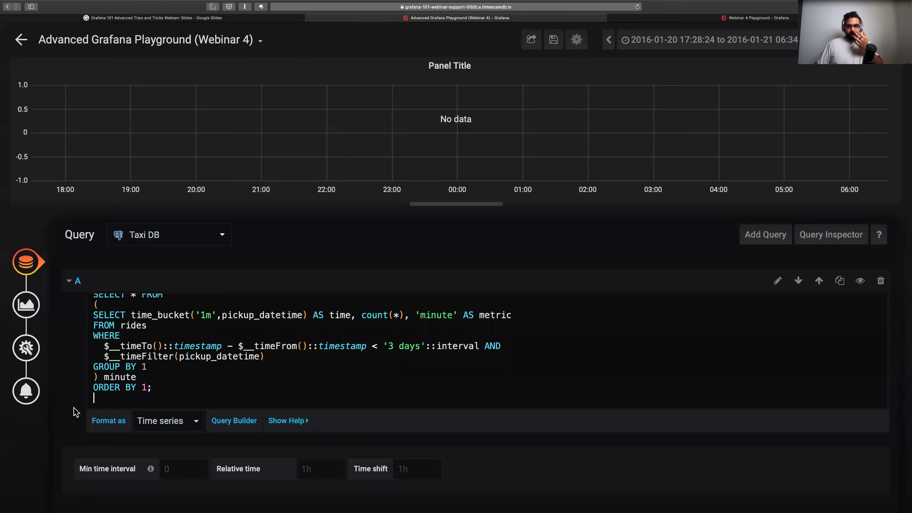
# Review query A's daily, hourly and raw-data sections, including the comments stating which time intervals each one covers
pyautogui.scroll(10, 218, 345)
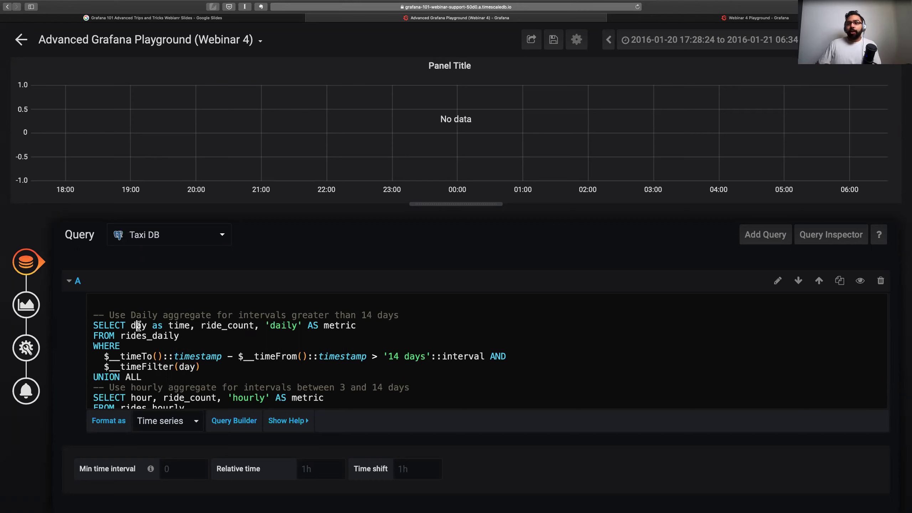
pyautogui.scroll(-5, 311, 372)
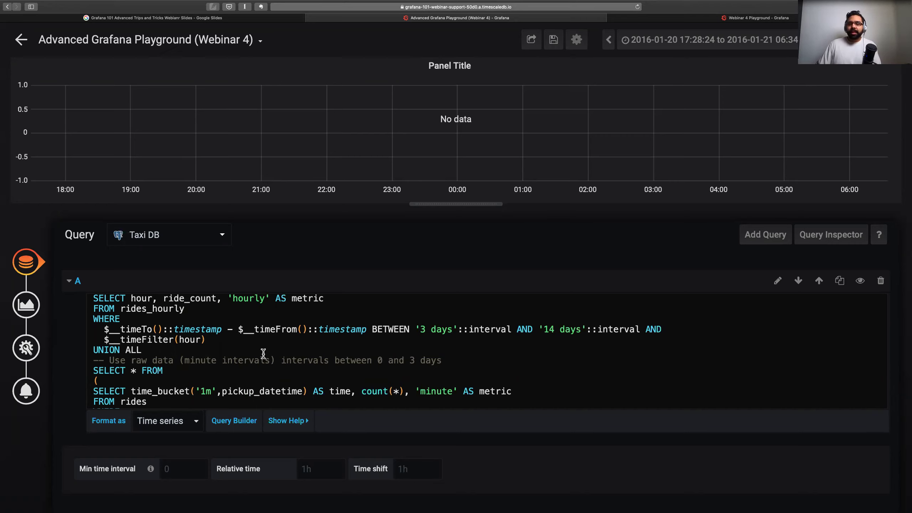
pyautogui.scroll(5, 214, 347)
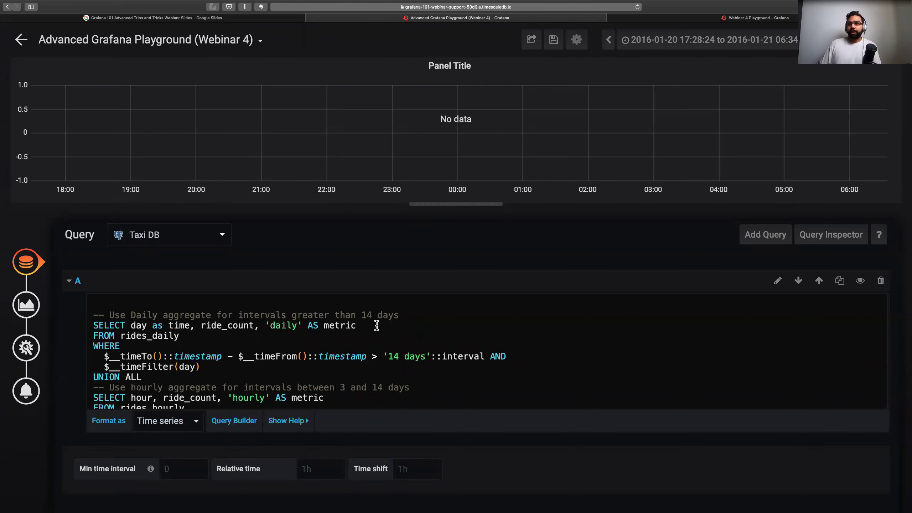
pyautogui.moveTo(399, 315); pyautogui.dragTo(73, 311)
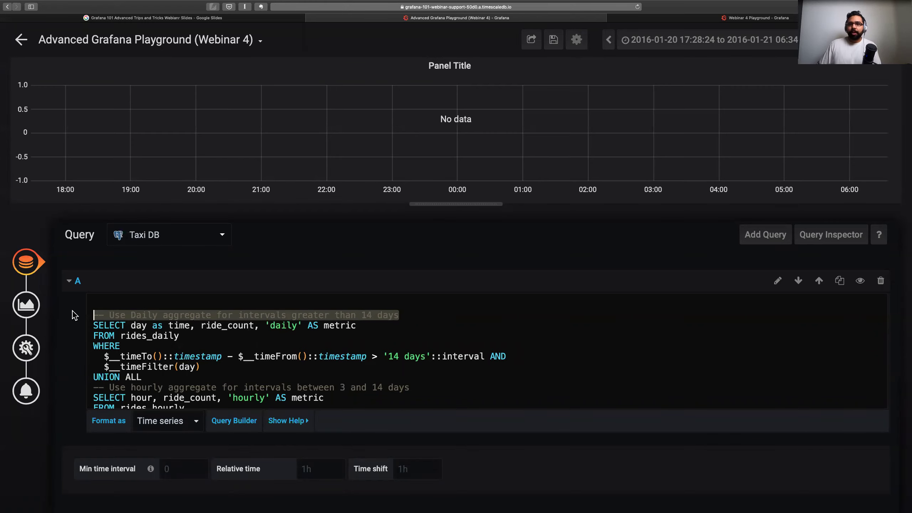
pyautogui.click(184, 315)
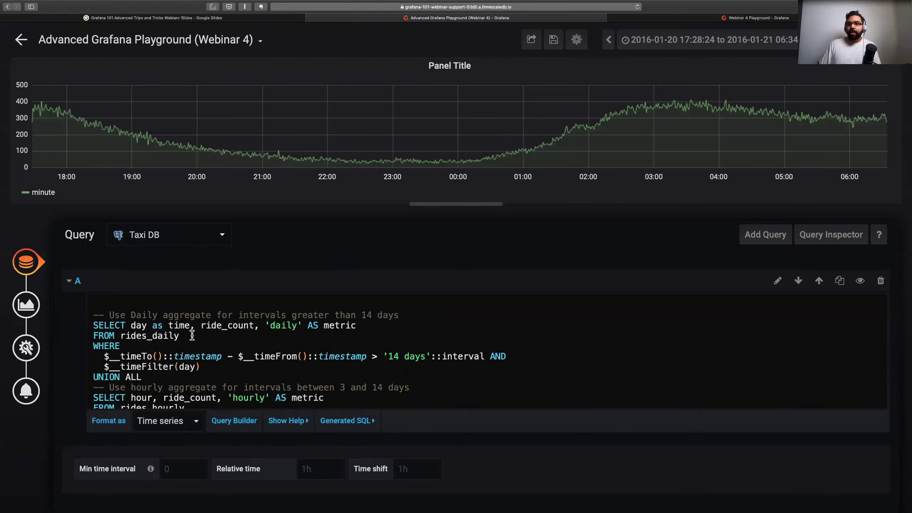
pyautogui.scroll(-2, 185, 379)
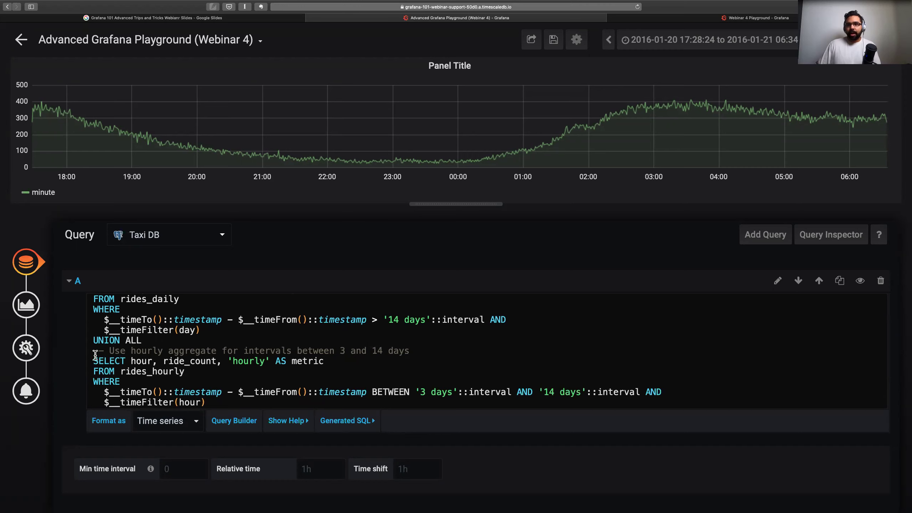
pyautogui.moveTo(117, 350); pyautogui.dragTo(412, 358)
pyautogui.click(301, 361)
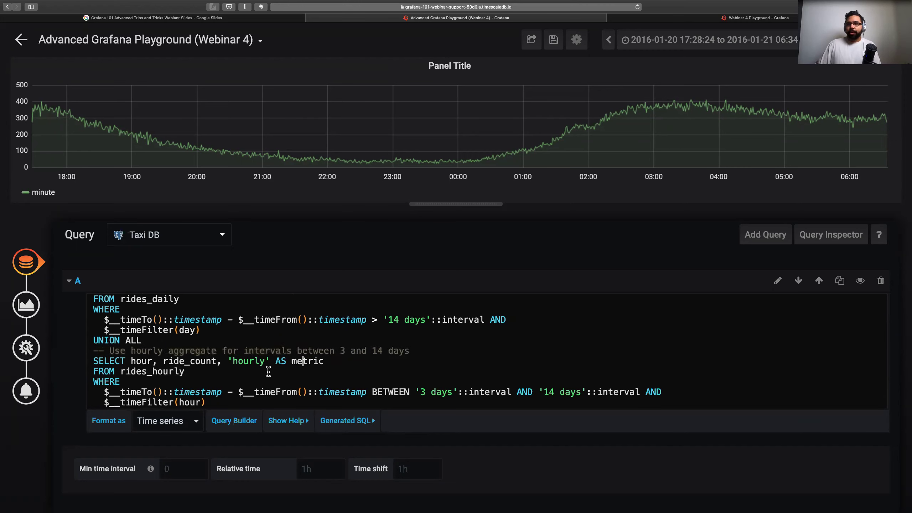
pyautogui.scroll(-2, 259, 375)
pyautogui.scroll(-3, 259, 375)
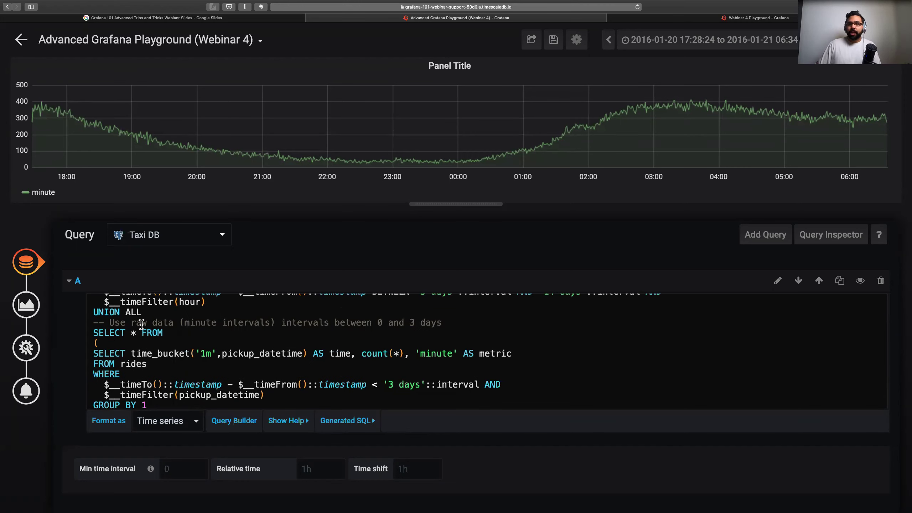
pyautogui.moveTo(104, 323); pyautogui.dragTo(445, 323)
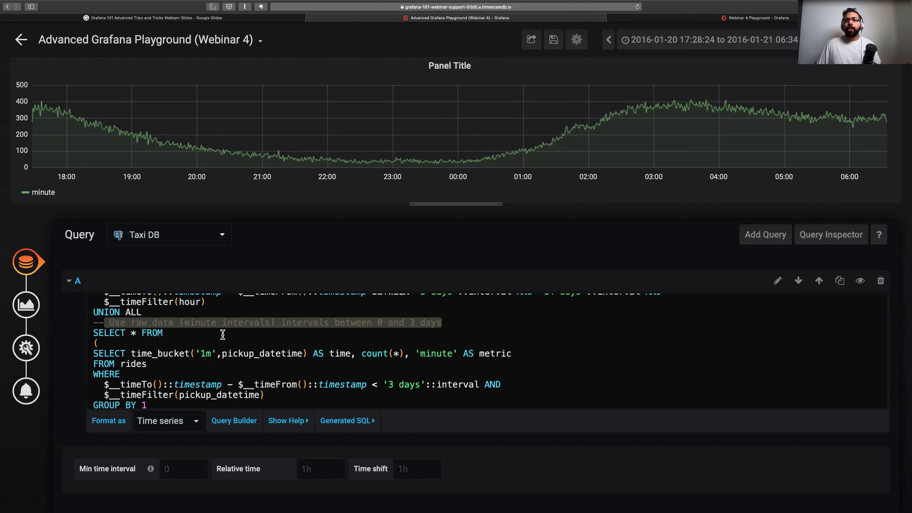
pyautogui.scroll(1, 222, 334)
pyautogui.scroll(5, 223, 335)
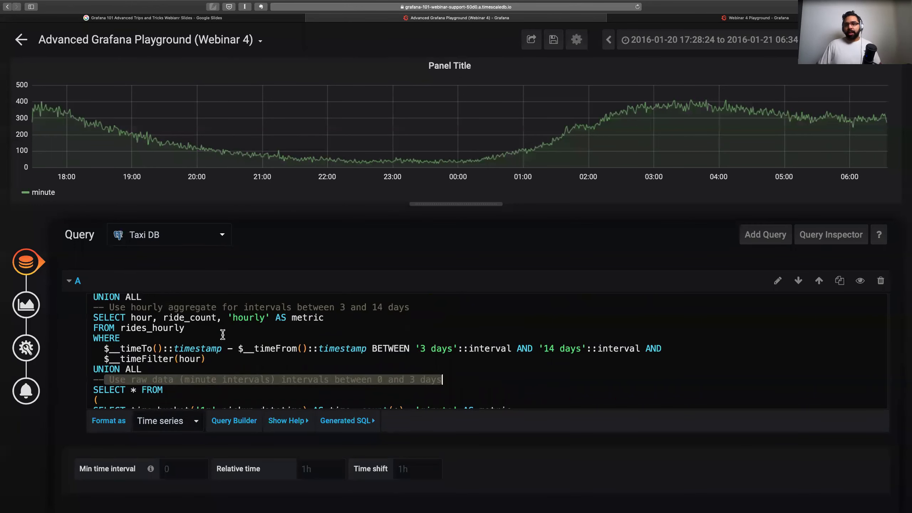
pyautogui.click(200, 335)
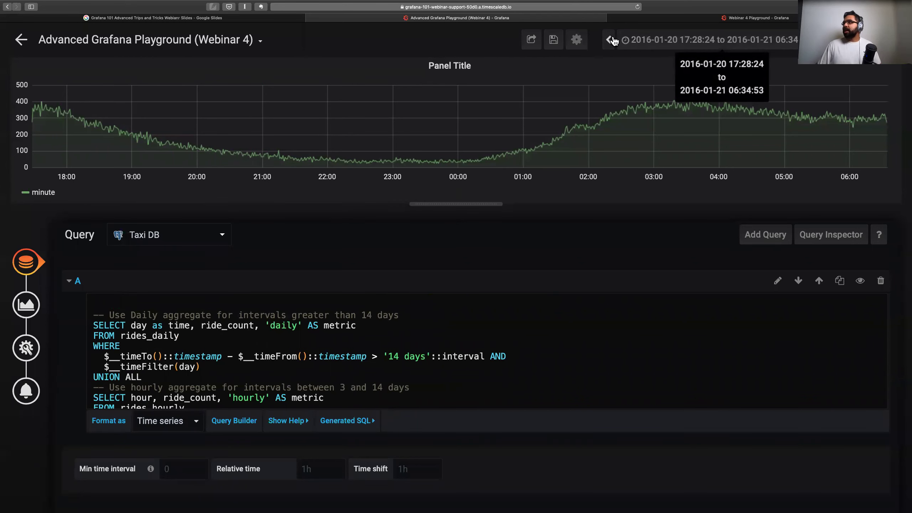
pyautogui.click(639, 39)
pyautogui.click(490, 214)
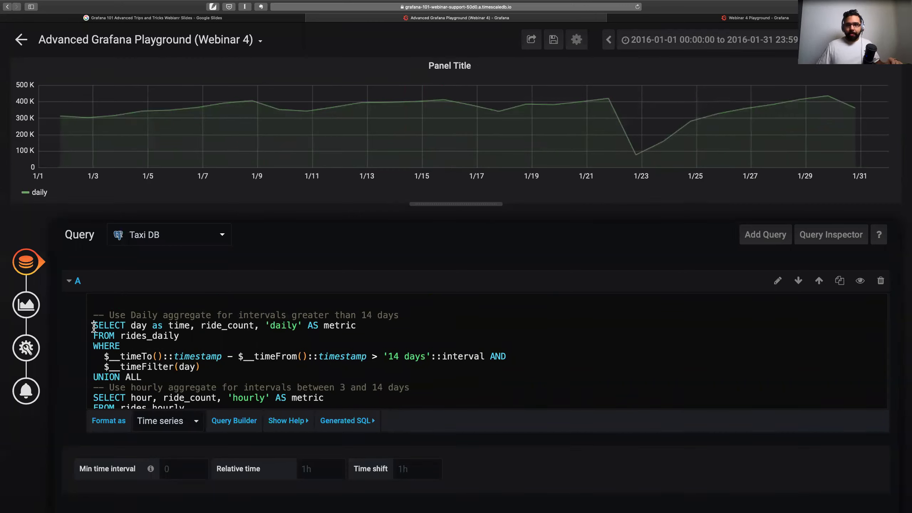
# Examine the daily subquery's selected columns, its rides_daily source, the '14 days' interval condition and the $__timeFilter(day) filter
pyautogui.scroll(-1, 155, 337)
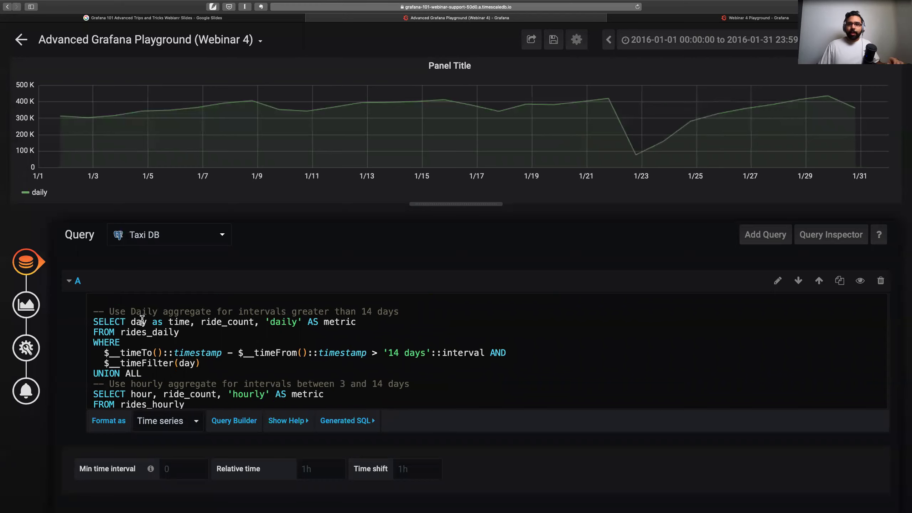
pyautogui.scroll(1, 134, 322)
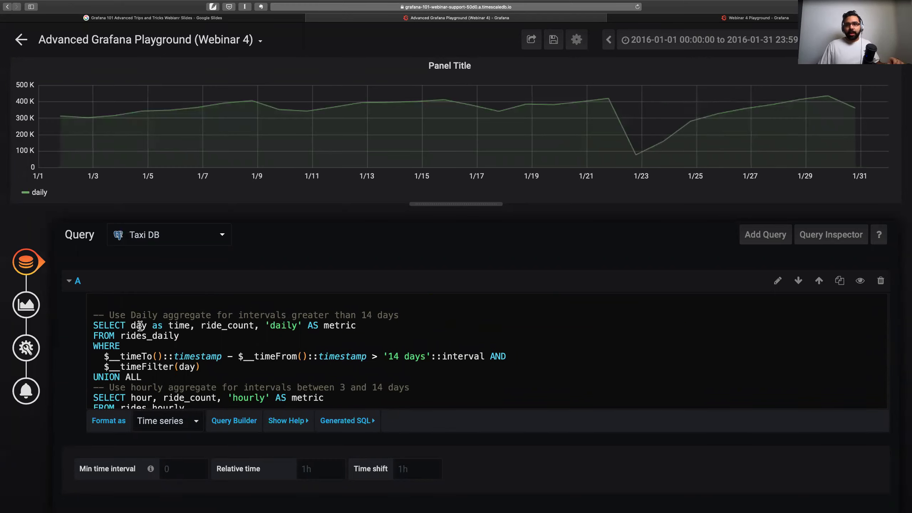
pyautogui.click(141, 325)
pyautogui.click(358, 325)
pyautogui.moveTo(123, 334); pyautogui.dragTo(179, 336)
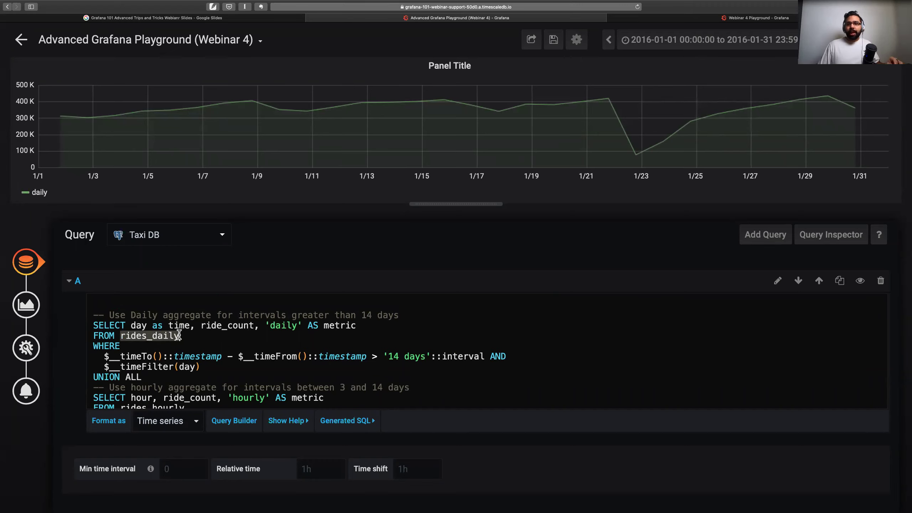
pyautogui.click(146, 353)
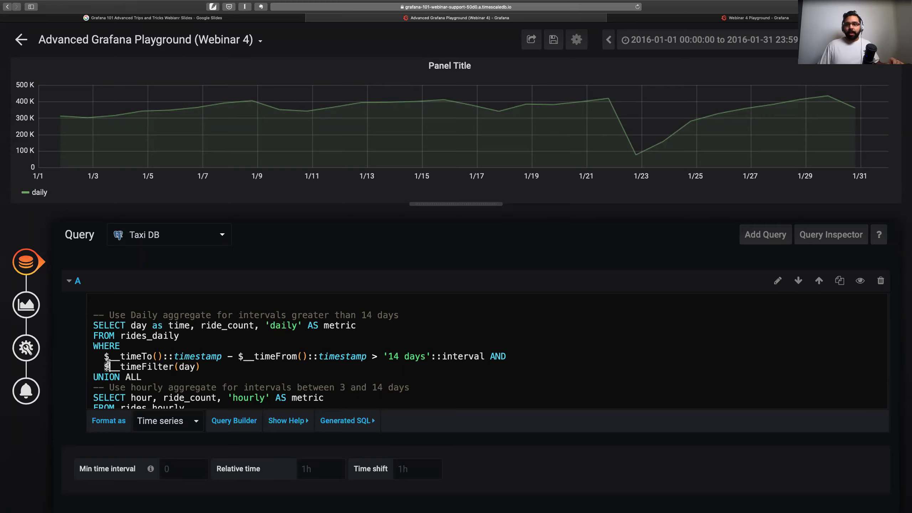
pyautogui.moveTo(207, 361); pyautogui.dragTo(105, 366)
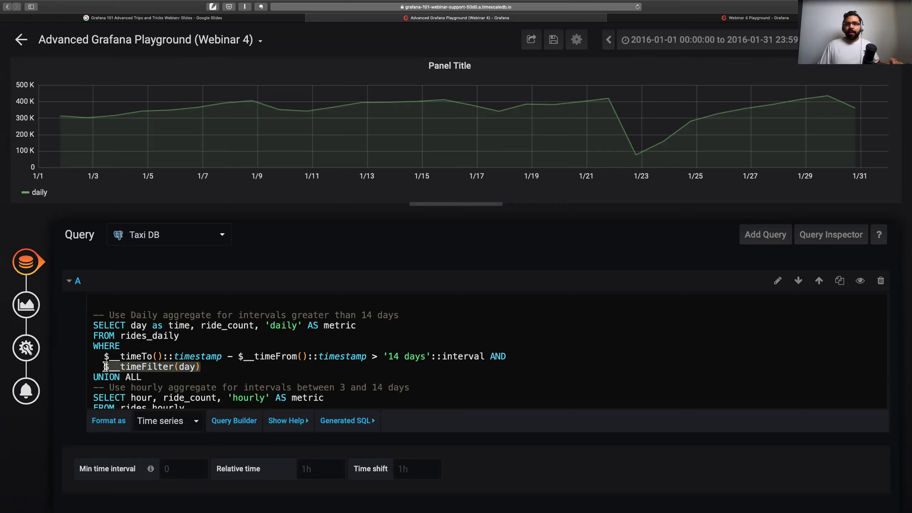
pyautogui.click(183, 366)
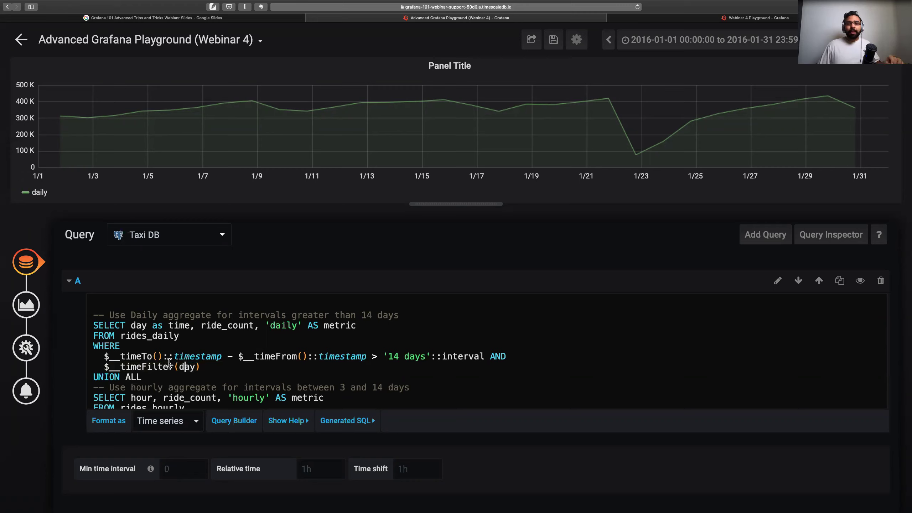
pyautogui.doubleClick(190, 367)
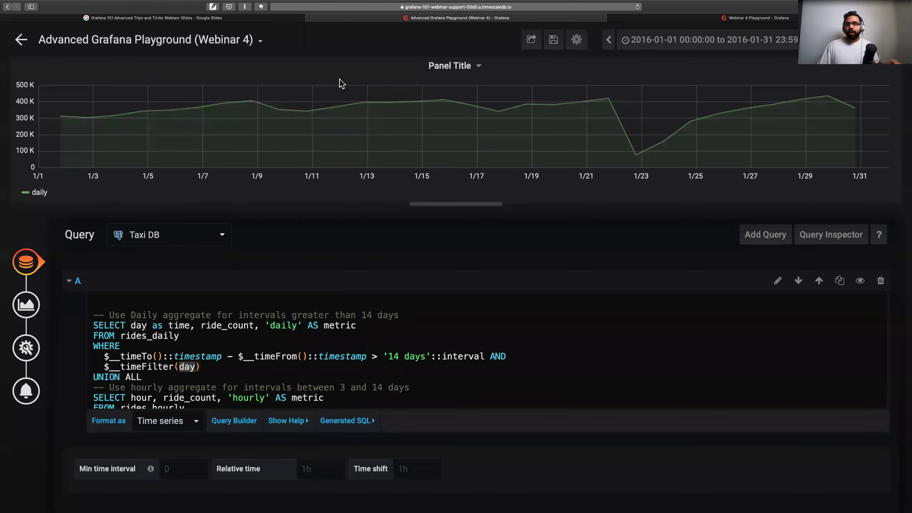
pyautogui.click(173, 346)
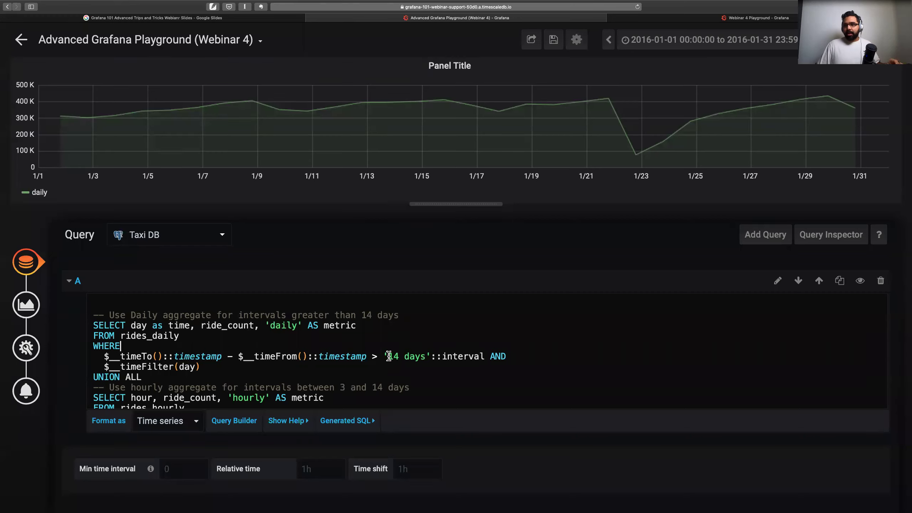
pyautogui.moveTo(425, 355); pyautogui.dragTo(391, 352)
pyautogui.click(441, 356)
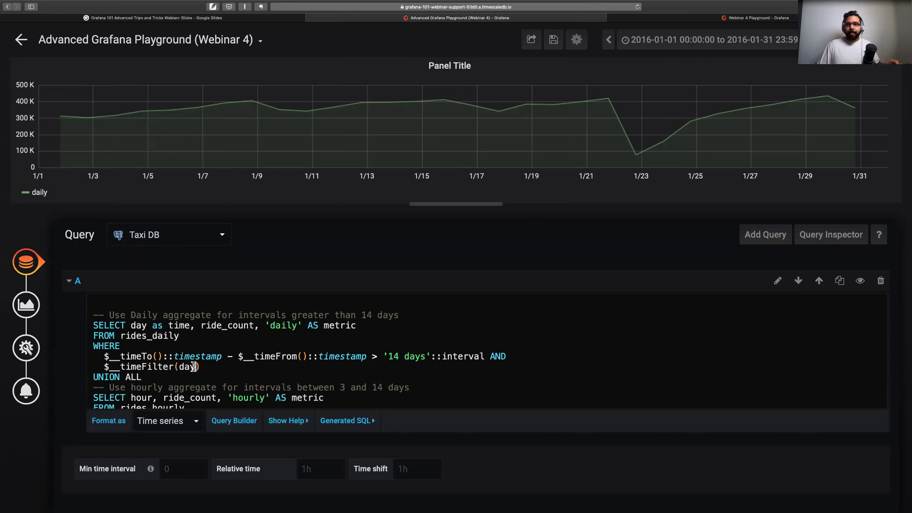
pyautogui.click(179, 355)
pyautogui.click(131, 325)
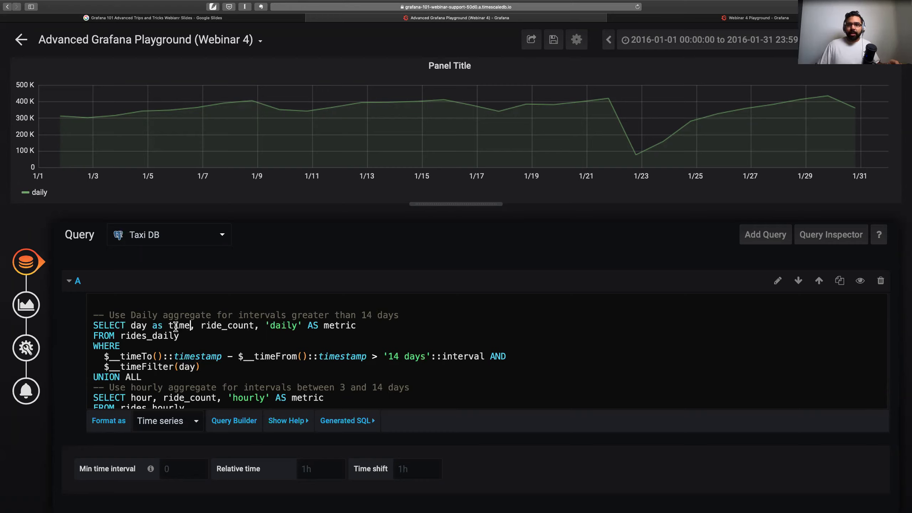
# Examine how UNION ALL joins the daily and hourly subqueries, and recheck the daily source and time filter
pyautogui.scroll(-1, 217, 353)
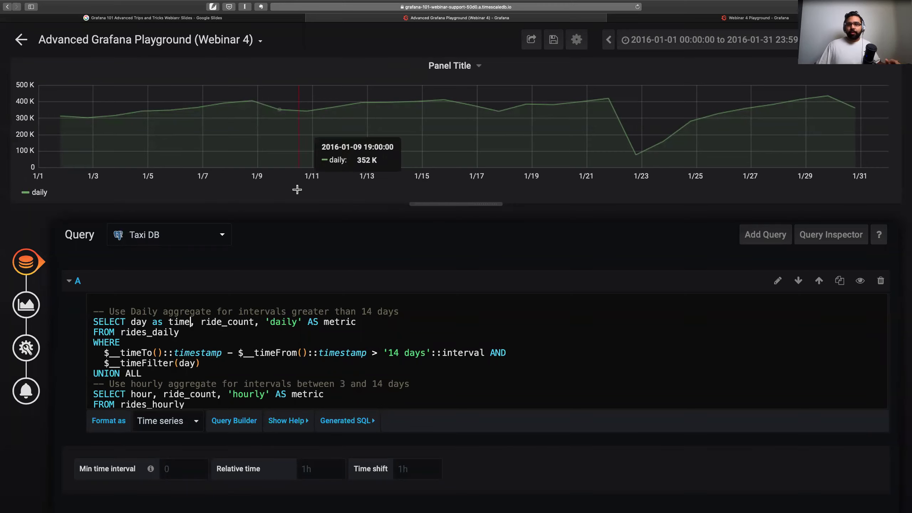
pyautogui.click(146, 332)
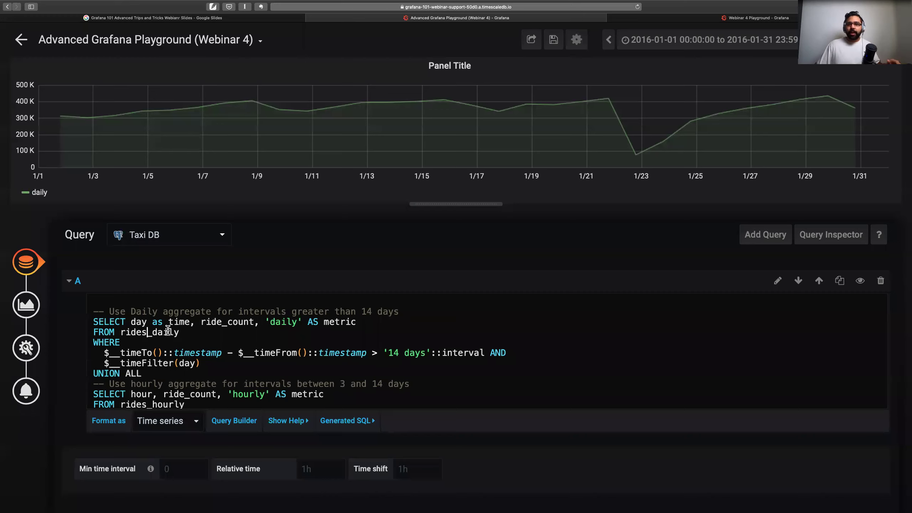
pyautogui.scroll(-2, 138, 358)
pyautogui.moveTo(143, 367)
pyautogui.mouseDown()
pyautogui.moveTo(88, 373)
pyautogui.moveTo(140, 370)
pyautogui.mouseUp()
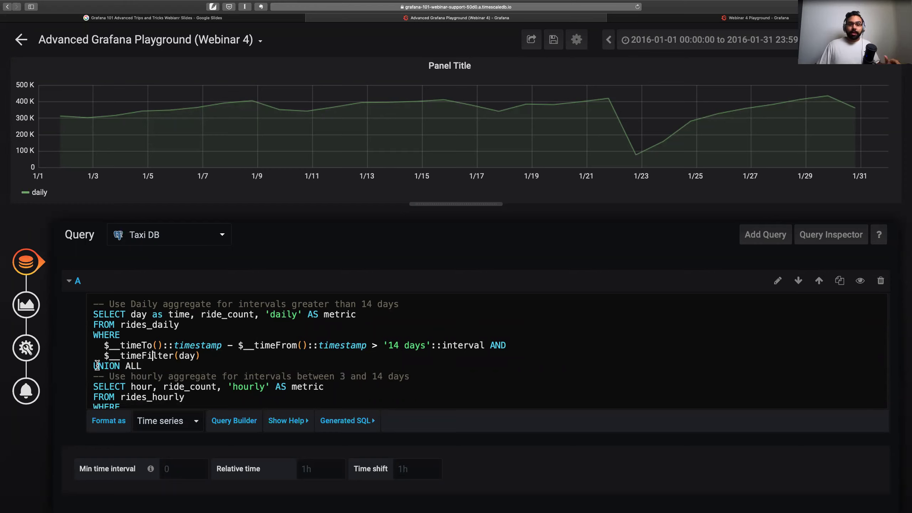
pyautogui.scroll(-1, 151, 366)
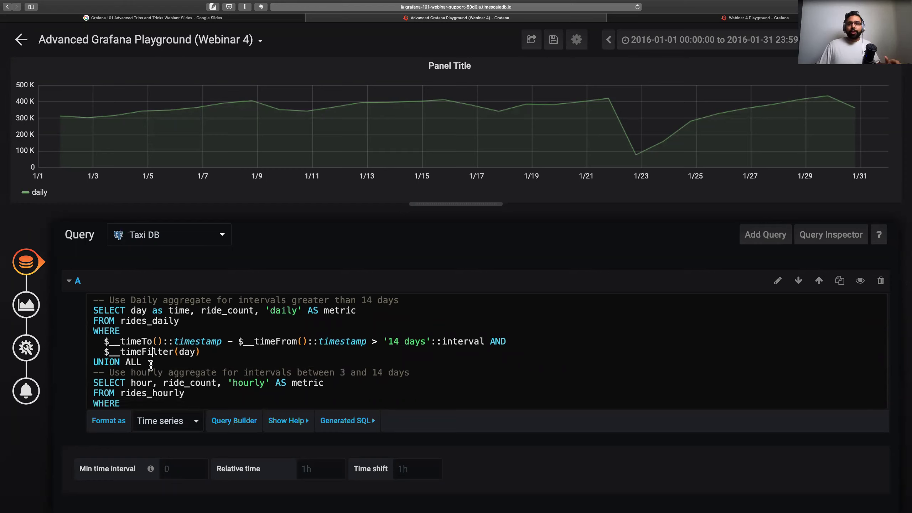
pyautogui.scroll(-1, 151, 366)
pyautogui.scroll(2, 151, 366)
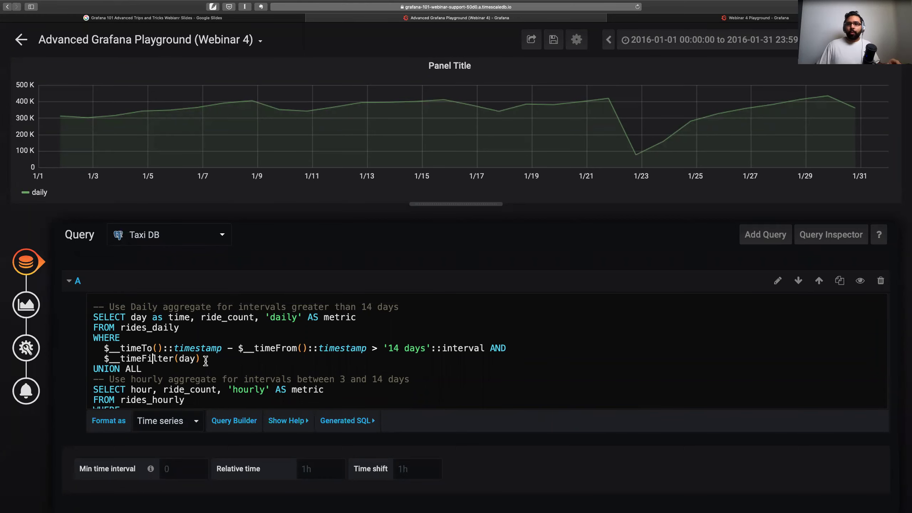
pyautogui.moveTo(201, 359); pyautogui.dragTo(106, 359)
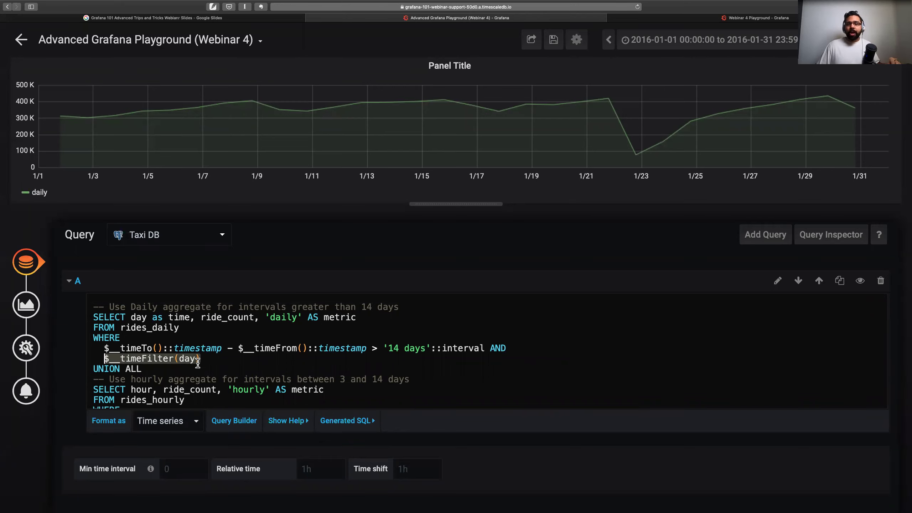
pyautogui.scroll(-1, 183, 370)
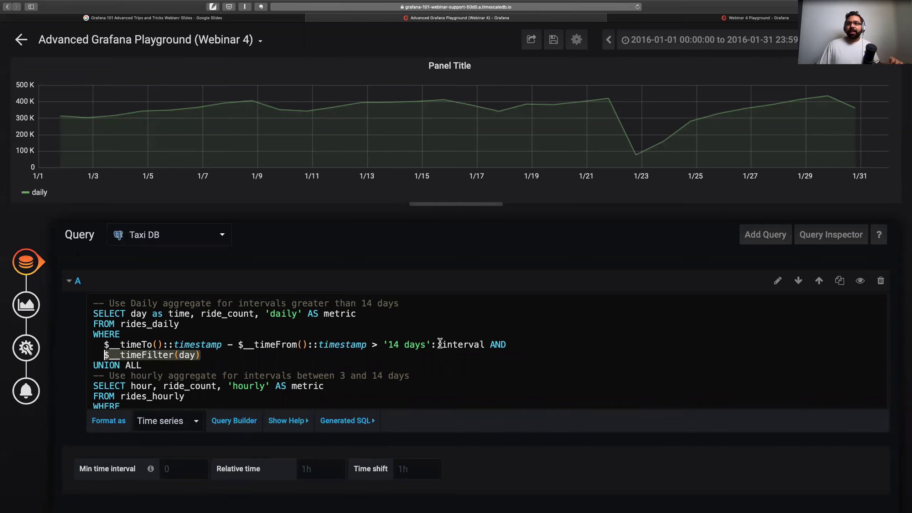
pyautogui.click(180, 354)
# Examine the hourly subquery's selected columns hour, ride_count and 'hourly' AS metric, and its rides_hourly source
pyautogui.scroll(-3, 165, 361)
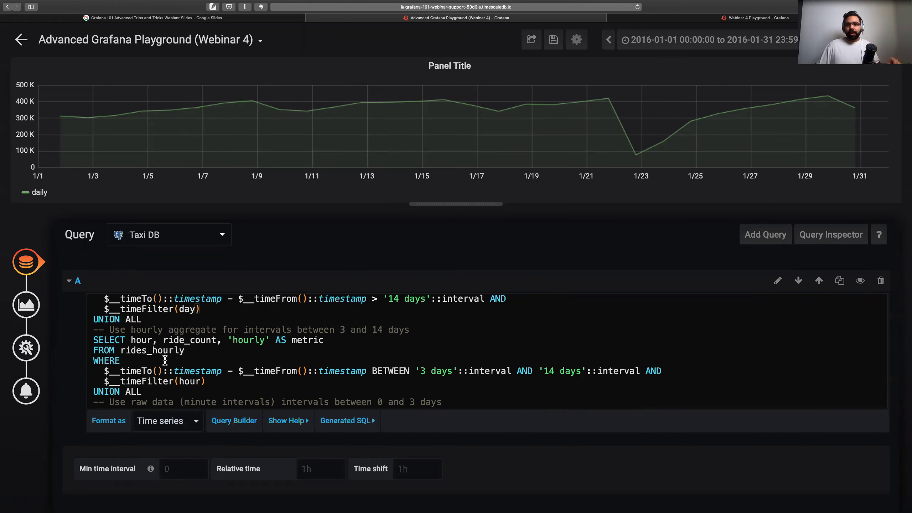
pyautogui.scroll(-1, 165, 360)
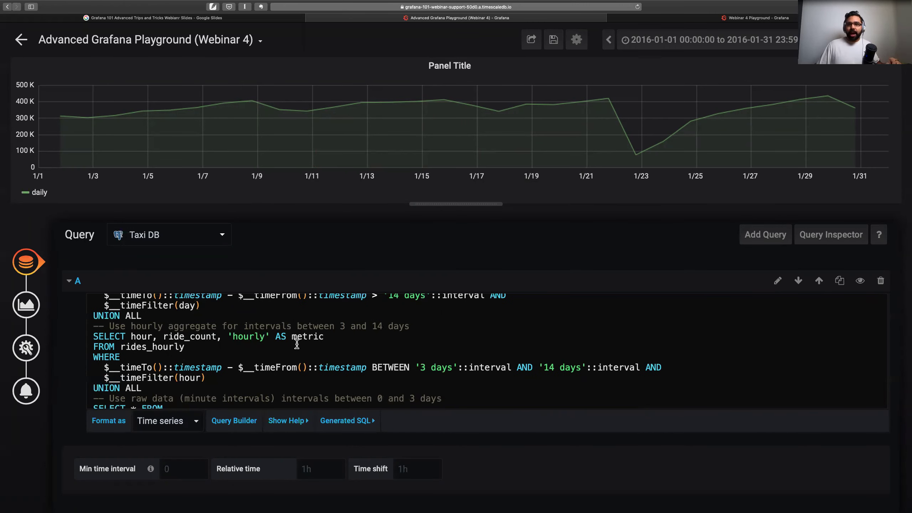
pyautogui.moveTo(327, 336); pyautogui.dragTo(94, 337)
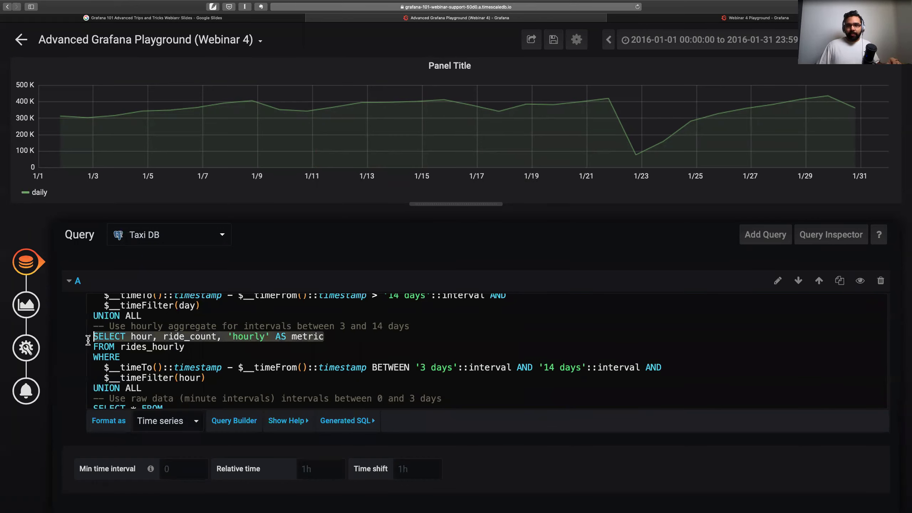
pyautogui.click(144, 337)
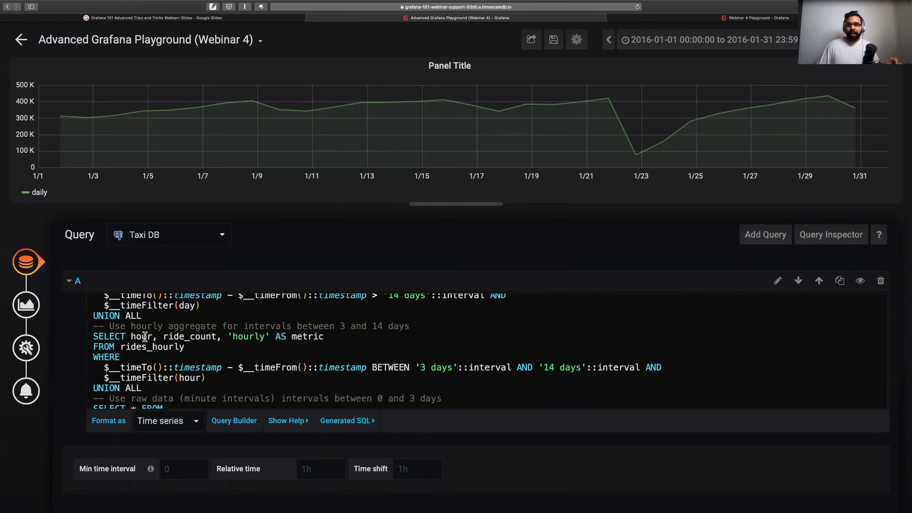
pyautogui.click(191, 337)
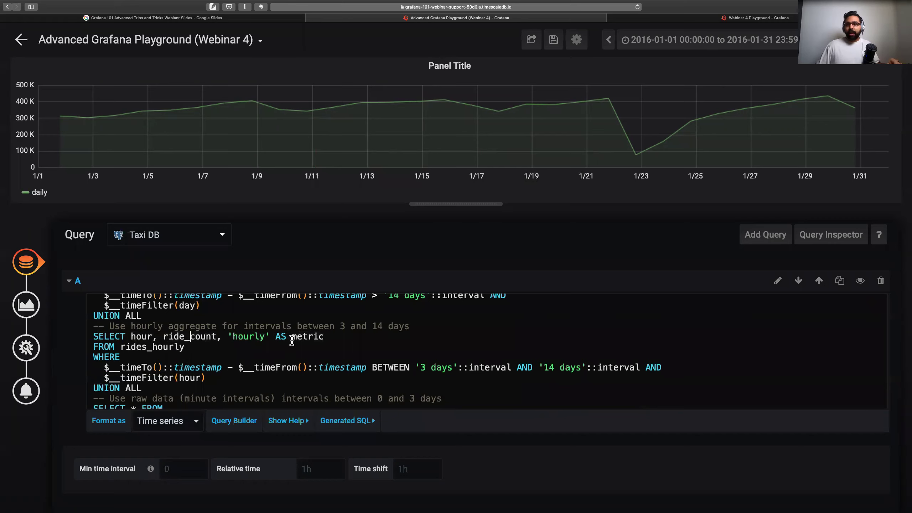
pyautogui.click(291, 338)
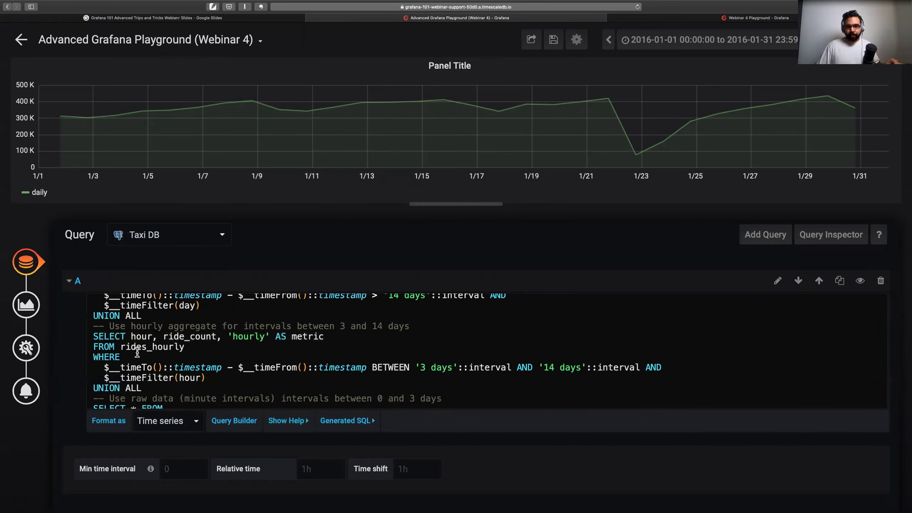
pyautogui.moveTo(121, 346); pyautogui.dragTo(182, 347)
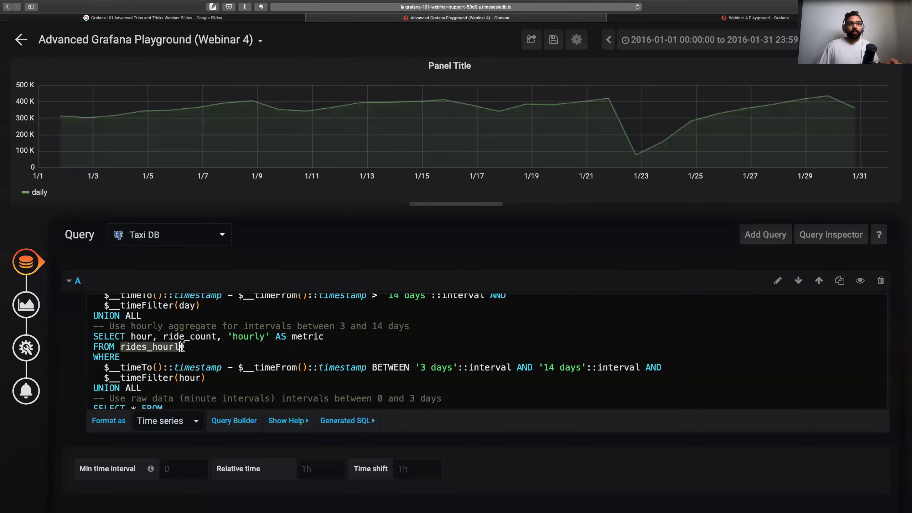
# Examine the hourly subquery's BETWEEN '3 days' AND '14 days' interval condition and its $__timeFilter(hour) filter
pyautogui.scroll(-1, 143, 367)
pyautogui.click(126, 360)
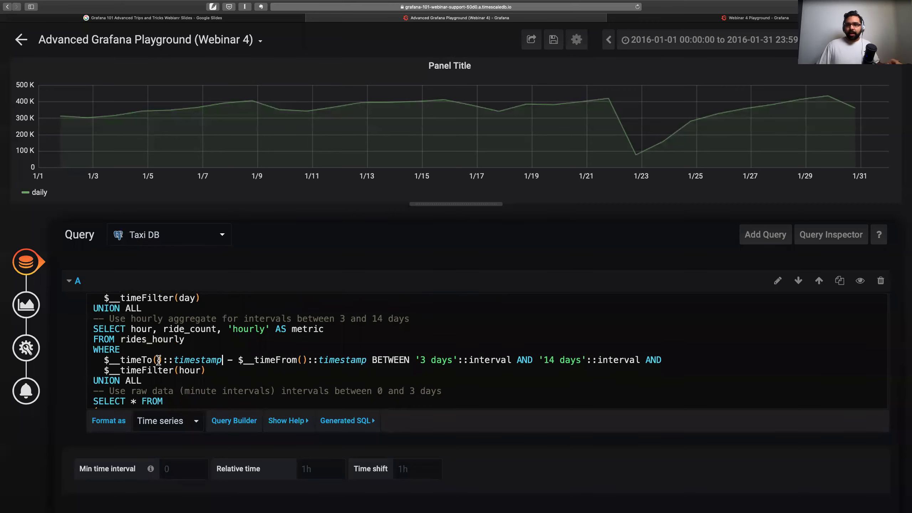
pyautogui.click(271, 359)
pyautogui.click(526, 359)
pyautogui.moveTo(144, 372); pyautogui.dragTo(205, 371)
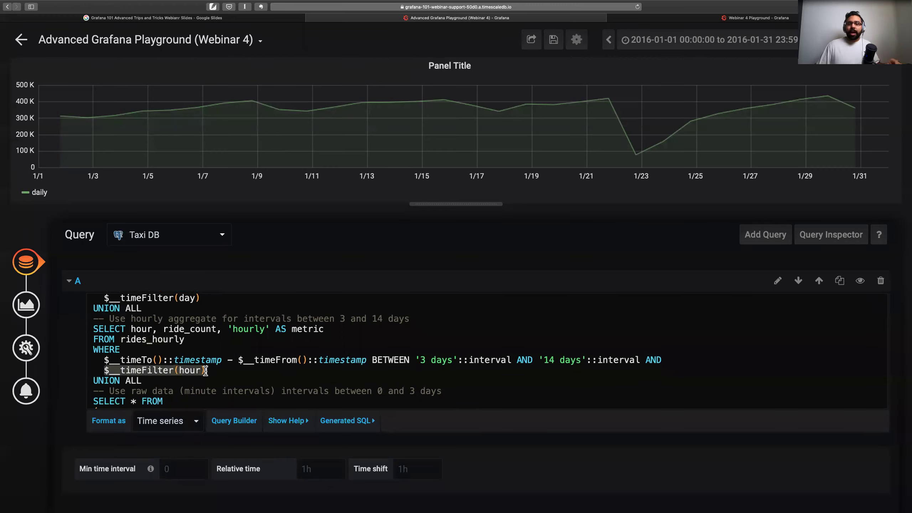
pyautogui.click(186, 371)
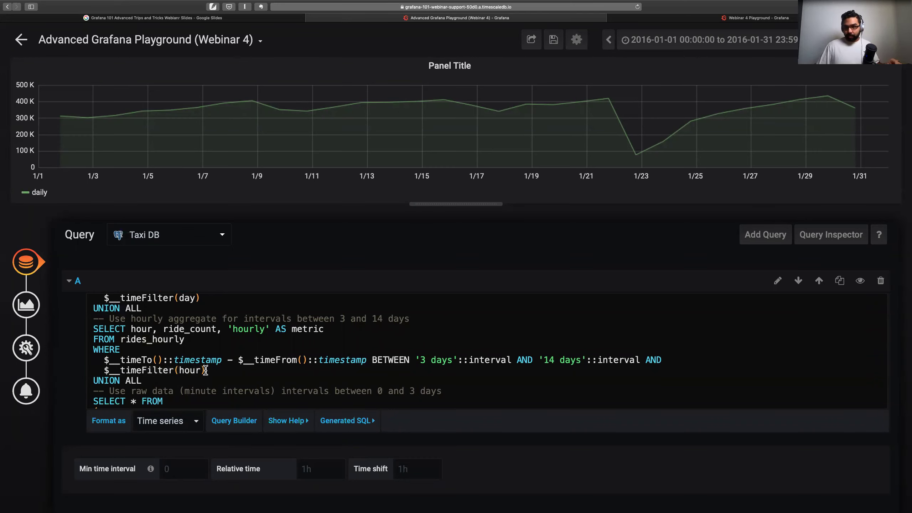
pyautogui.moveTo(201, 370); pyautogui.dragTo(181, 370)
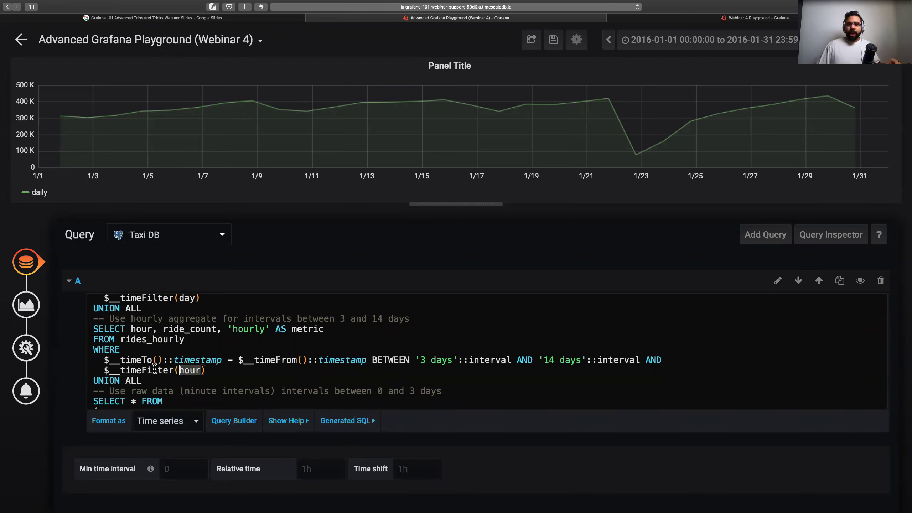
pyautogui.moveTo(99, 371); pyautogui.dragTo(207, 371)
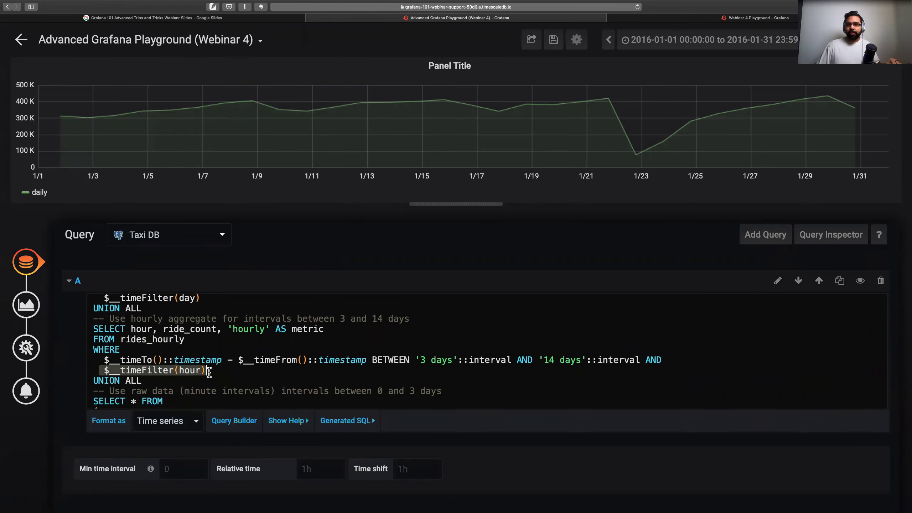
pyautogui.click(211, 371)
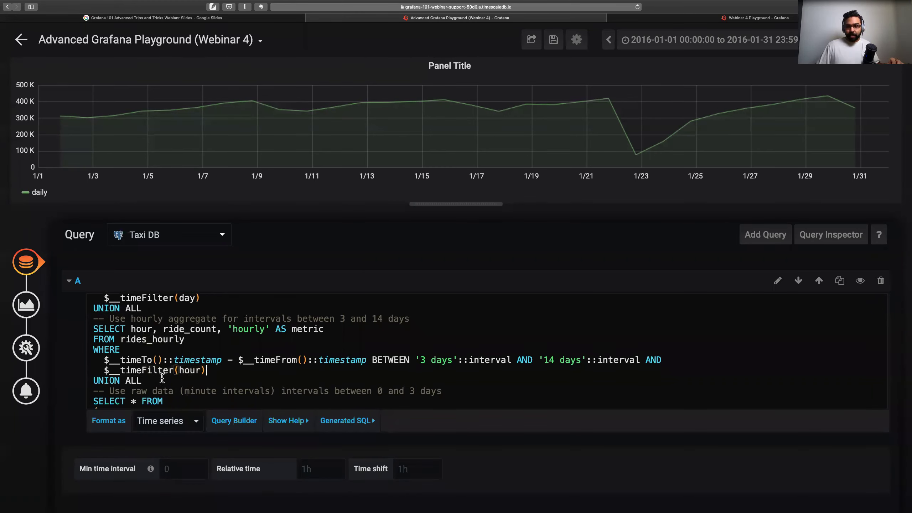
# Examine the UNION ALL before the raw-data section and how its nested SELECT is wrapped, down to the closing ORDER BY 1
pyautogui.scroll(-3, 149, 380)
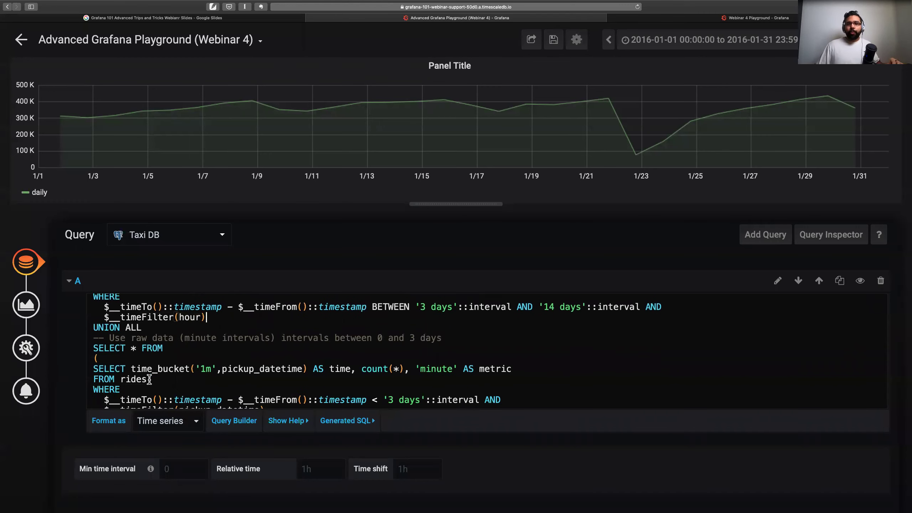
pyautogui.moveTo(147, 326); pyautogui.dragTo(92, 325)
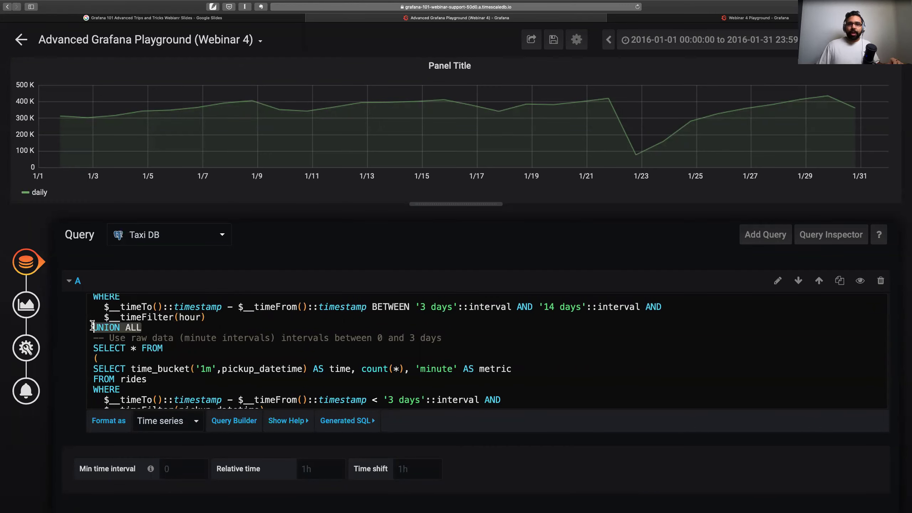
pyautogui.click(153, 328)
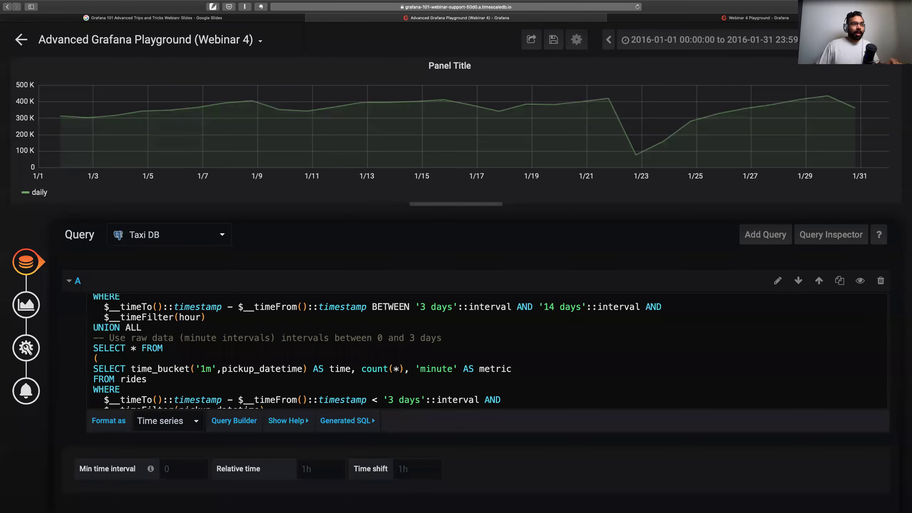
pyautogui.scroll(-1, 185, 350)
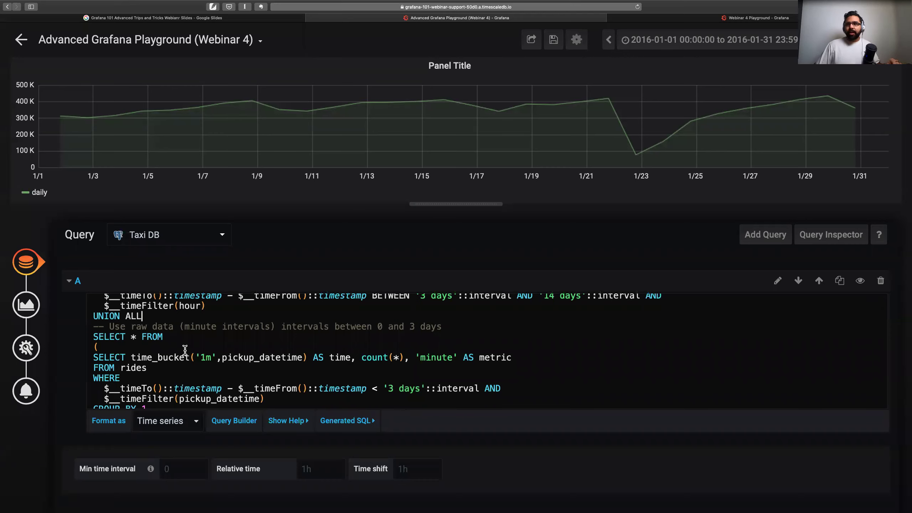
pyautogui.scroll(-2, 185, 350)
pyautogui.click(179, 310)
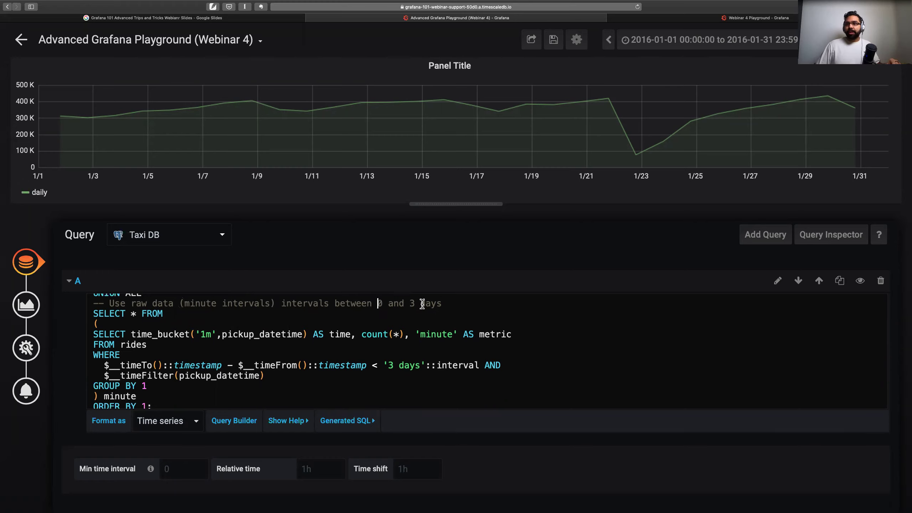
pyautogui.click(121, 313)
pyautogui.click(101, 324)
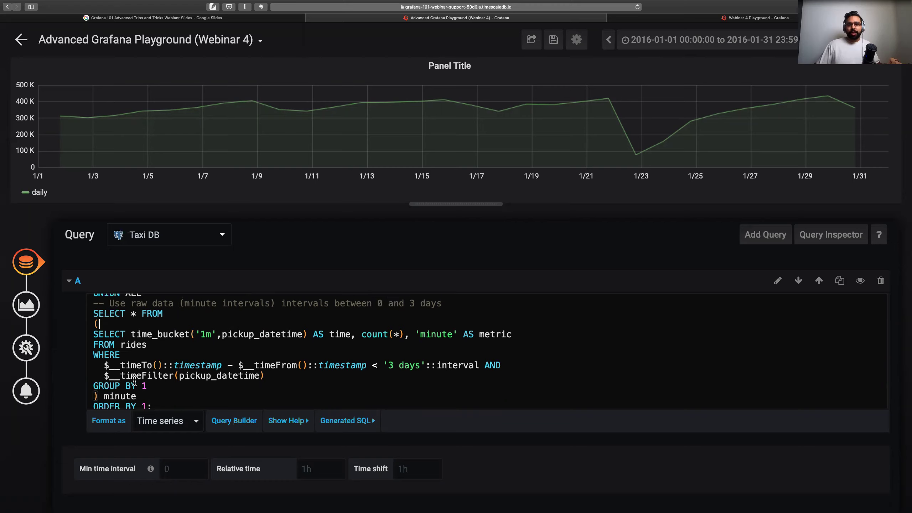
pyautogui.click(116, 385)
pyautogui.scroll(-2, 129, 388)
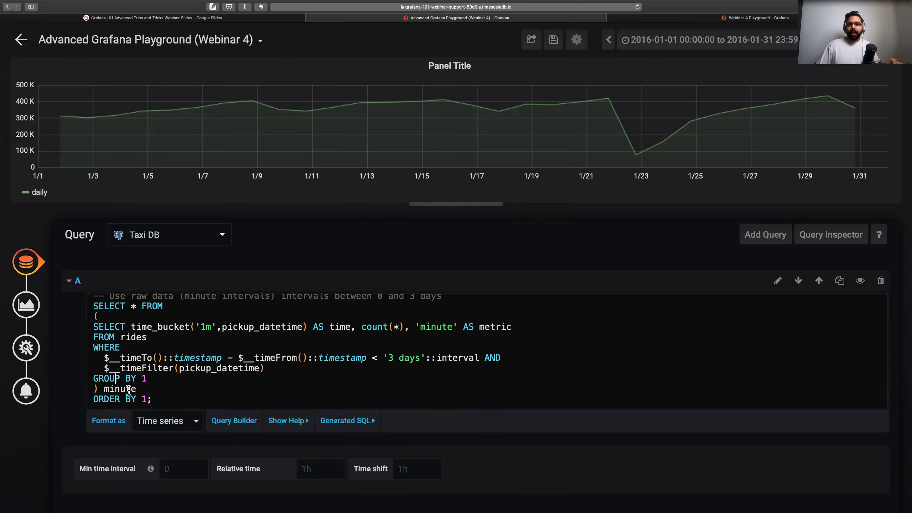
pyautogui.moveTo(154, 387); pyautogui.dragTo(92, 388)
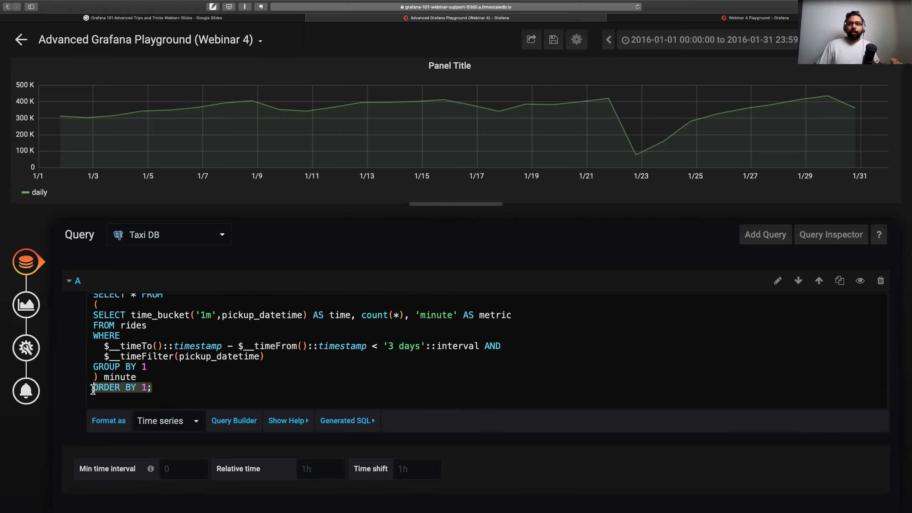
# Examine the minute subquery's SELECT line: time_bucket('1m', pickup_datetime) AS time, count(*) and 'minute' AS metric
pyautogui.click(179, 374)
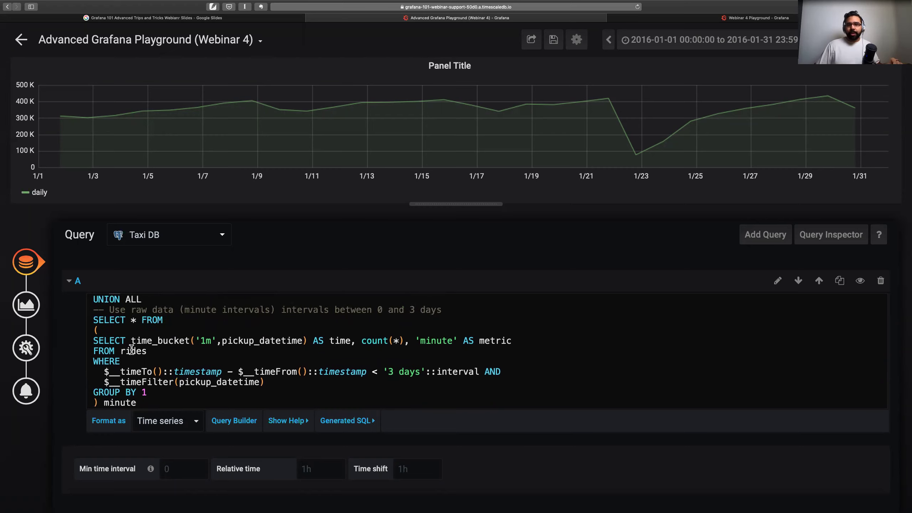
pyautogui.press('Up')
pyautogui.press('Up')
pyautogui.press('Up')
pyautogui.press('Up')
pyautogui.press('Up')
pyautogui.press('Up')
pyautogui.hotkey('shift', 'Down')
pyautogui.hotkey('shift', 'Left')
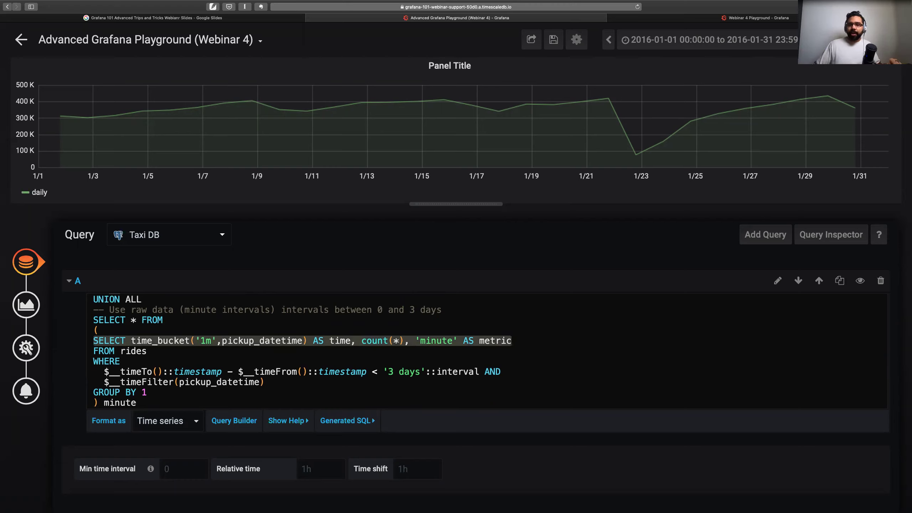
pyautogui.click(259, 341)
pyautogui.moveTo(132, 340); pyautogui.dragTo(184, 341)
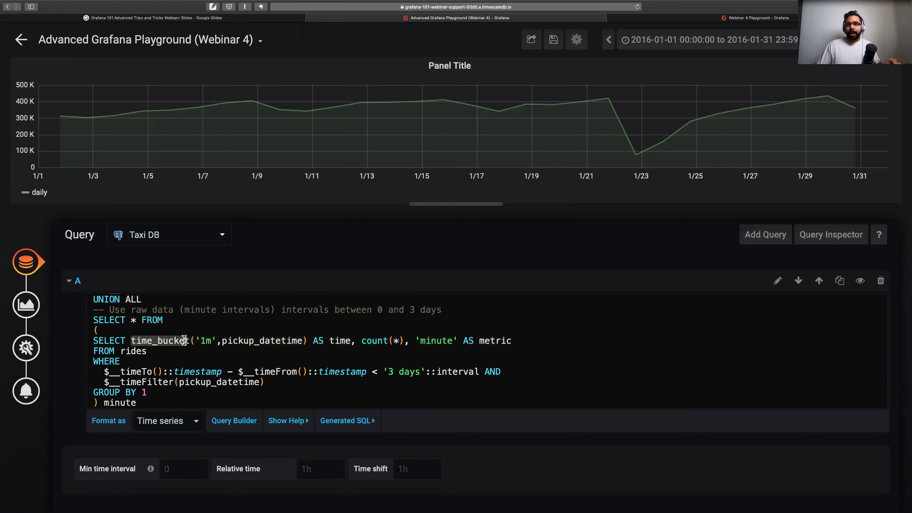
pyautogui.click(216, 339)
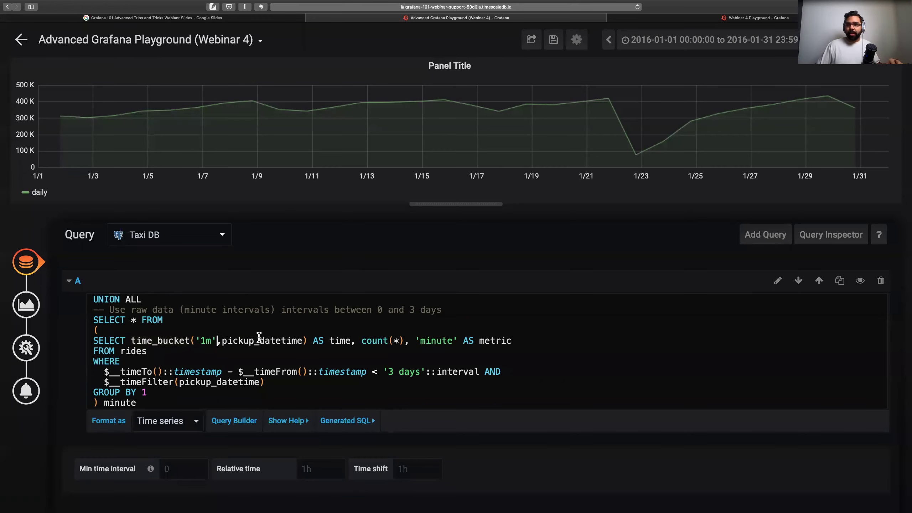
pyautogui.click(368, 341)
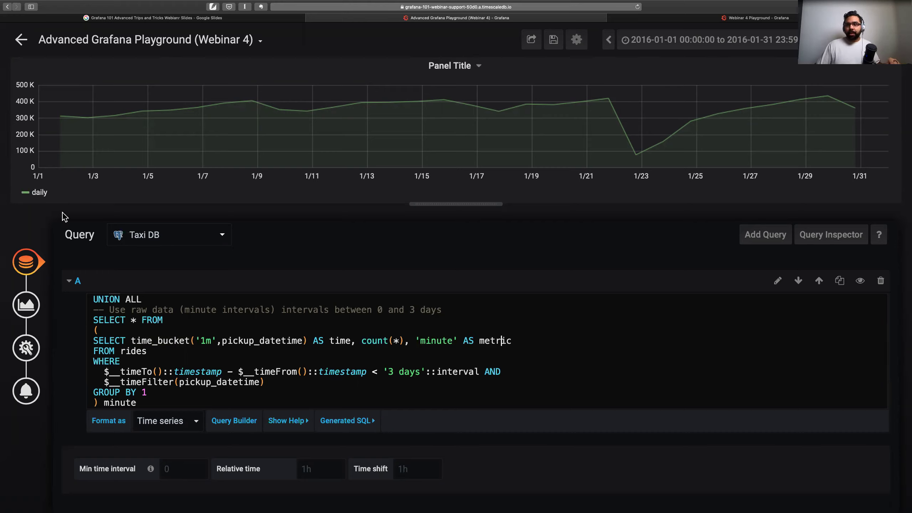
# Examine the minute subquery's rides source, its less-than '3 days' interval condition and the $__timeFilter(pickup_datetime) filter
pyautogui.click(149, 354)
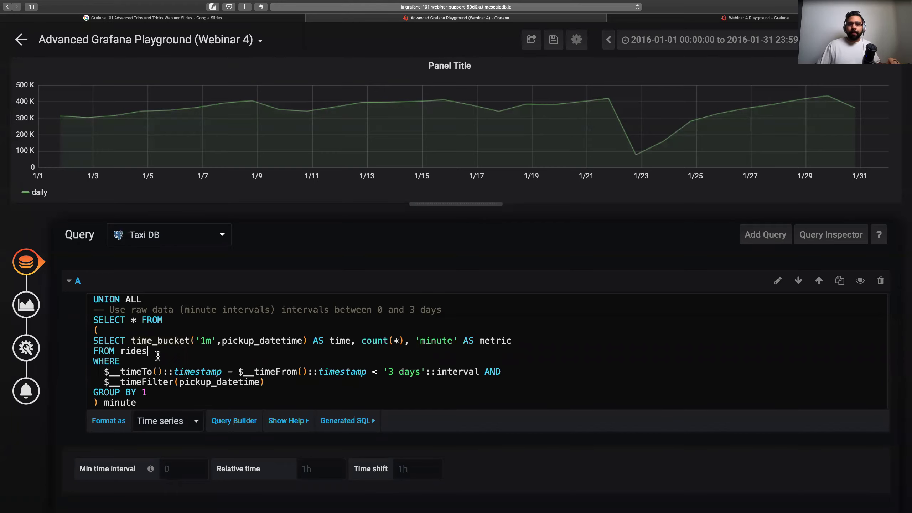
pyautogui.click(136, 371)
pyautogui.click(406, 371)
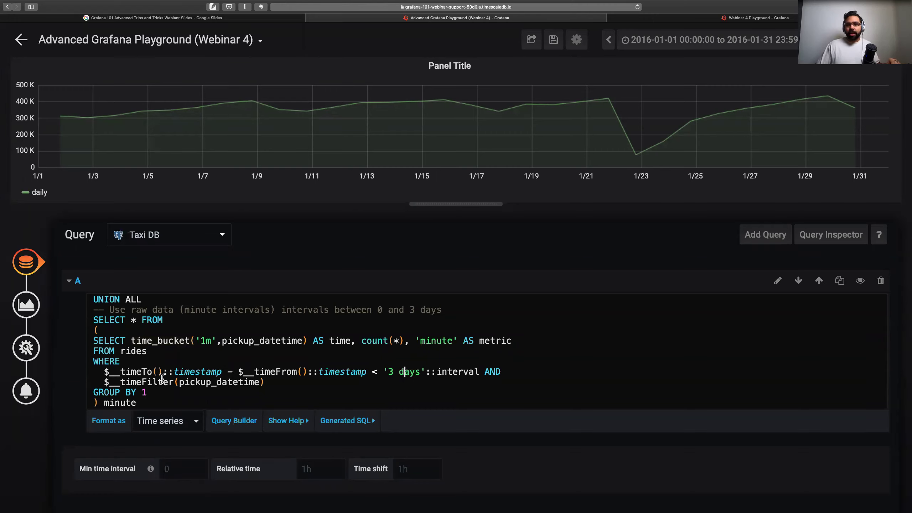
pyautogui.moveTo(181, 382); pyautogui.dragTo(261, 381)
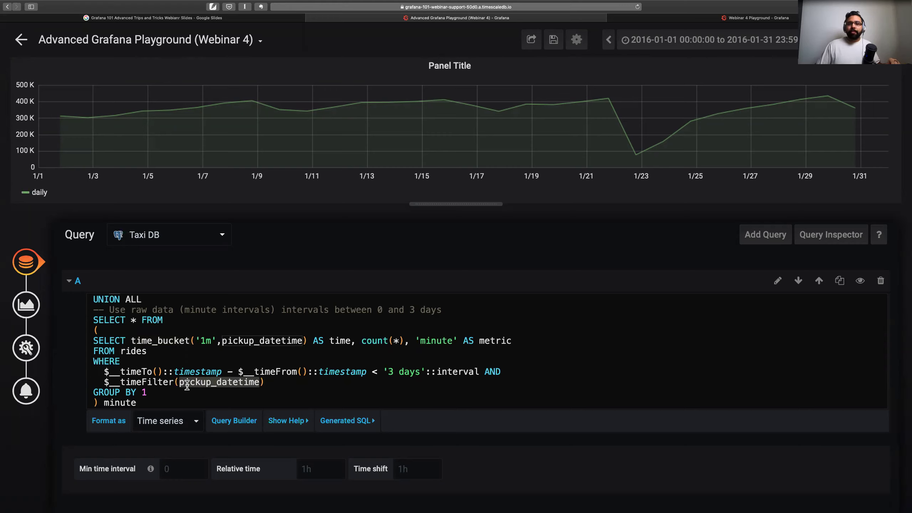
pyautogui.click(204, 379)
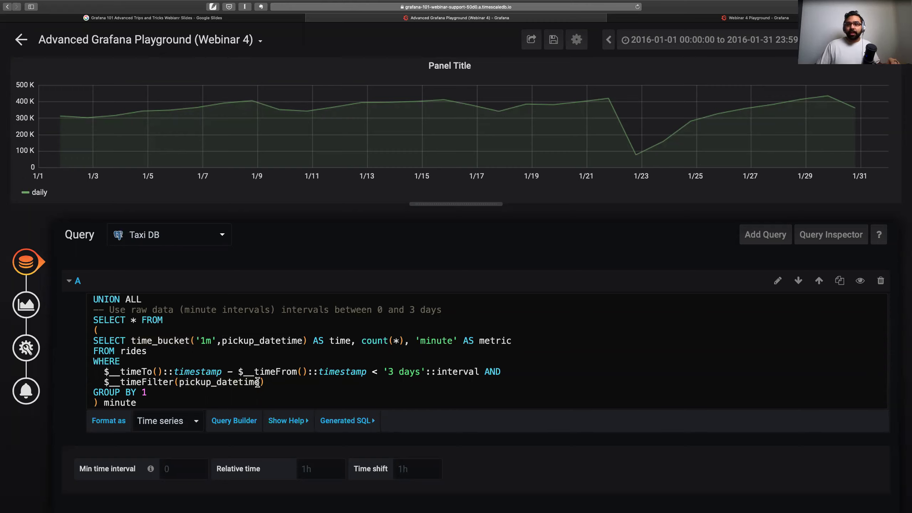
pyautogui.moveTo(259, 382); pyautogui.dragTo(185, 377)
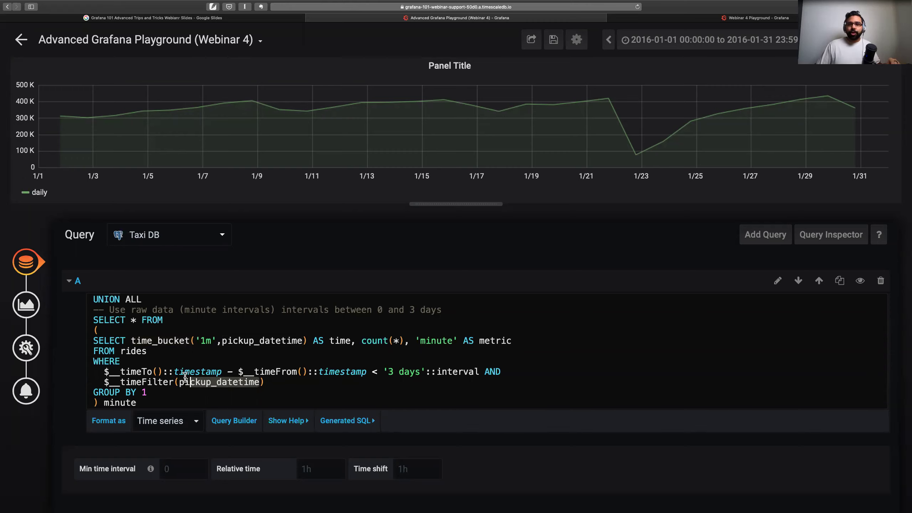
pyautogui.click(154, 383)
# Examine the end of the query: the GROUP BY 1 clause, the minute subquery alias and the final ORDER BY 1
pyautogui.scroll(-2, 154, 378)
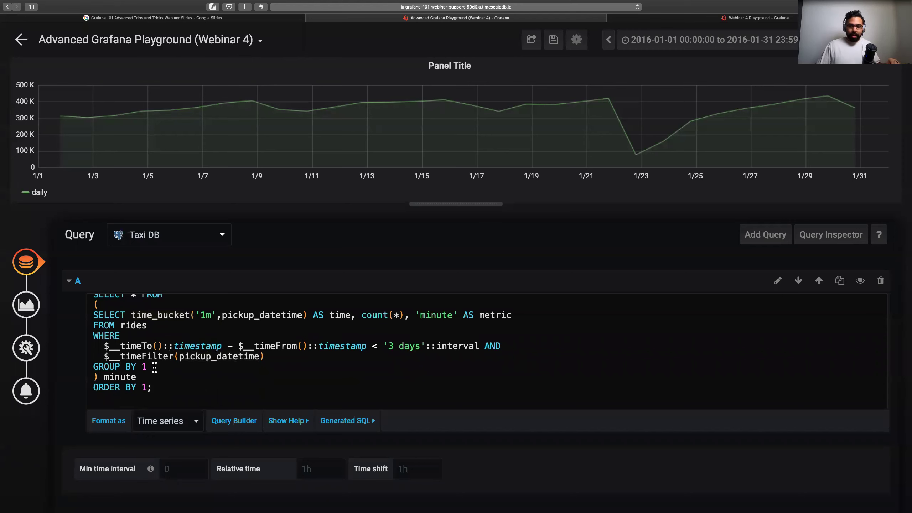
pyautogui.moveTo(154, 367); pyautogui.dragTo(98, 366)
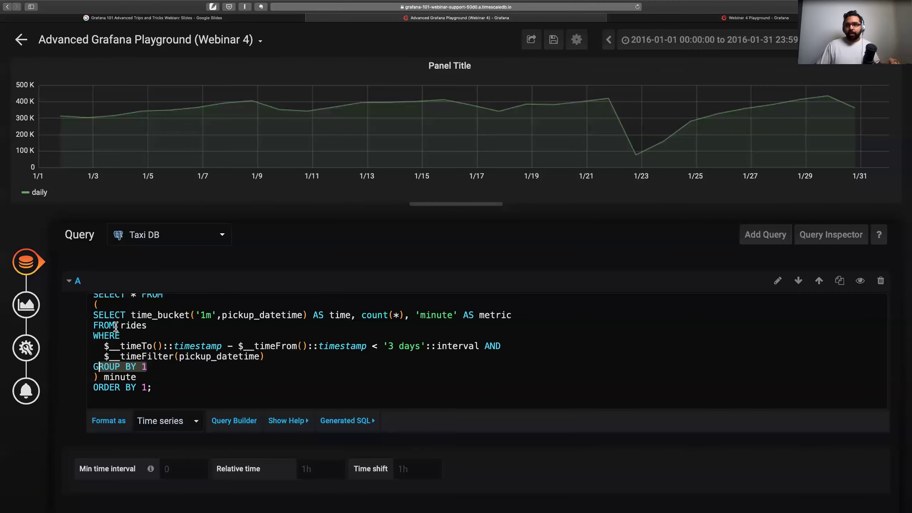
pyautogui.click(138, 380)
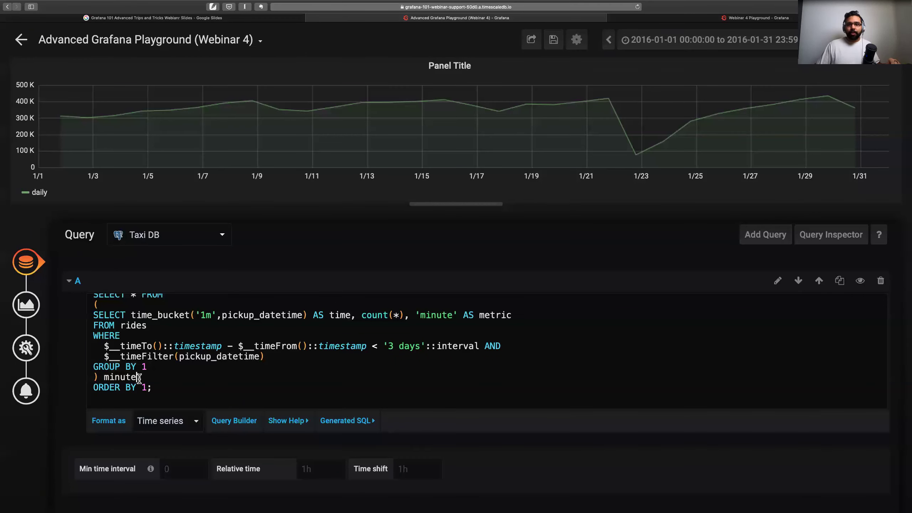
pyautogui.moveTo(154, 388); pyautogui.dragTo(87, 391)
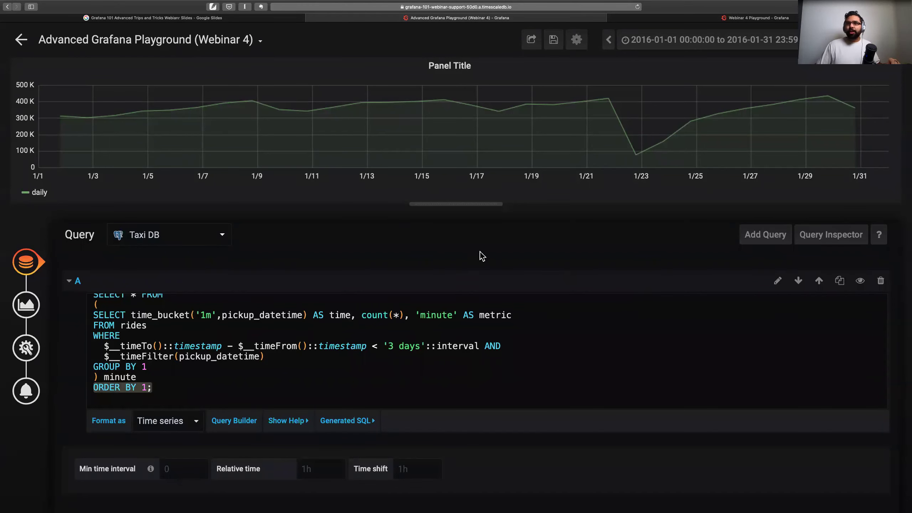
# Turn on point markers for the taxi-rides line graph in the panel's visualization settings
pyautogui.click(26, 347)
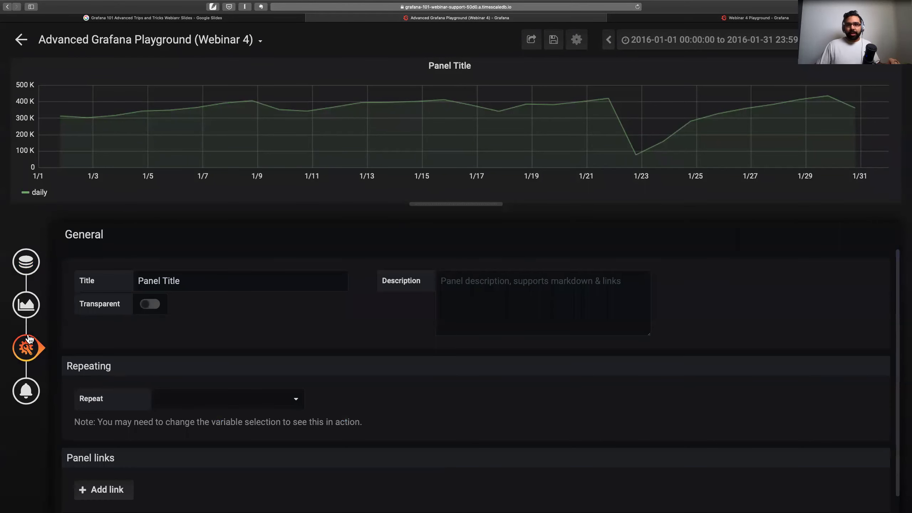
pyautogui.click(26, 317)
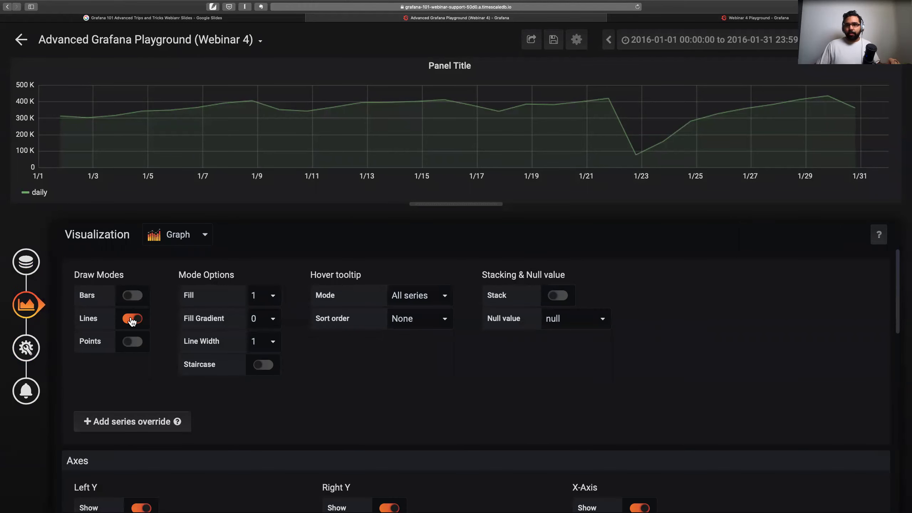
pyautogui.click(132, 341)
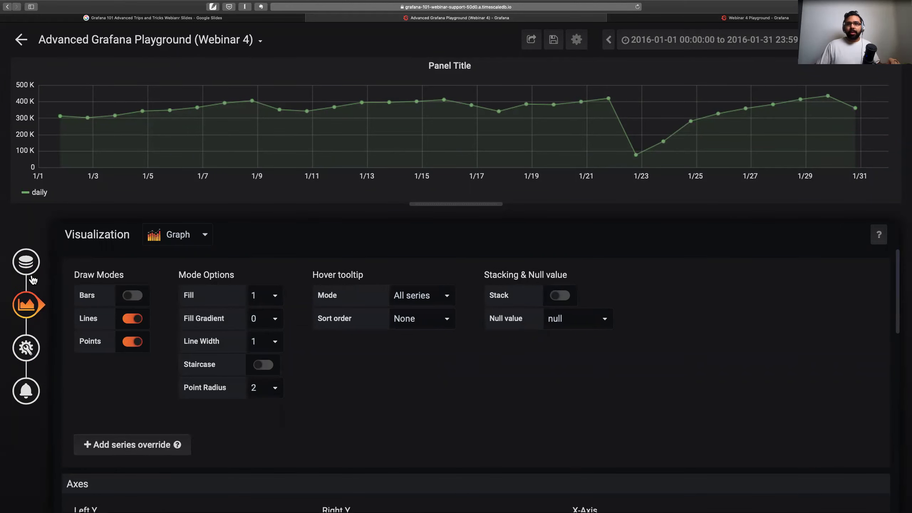
# Change the panel title to "Auto switching aggregations" in its general settings
pyautogui.click(26, 347)
pyautogui.click(230, 284)
pyautogui.press('super+a')
pyautogui.press('BackSpace')
pyautogui.write('Auto sw')
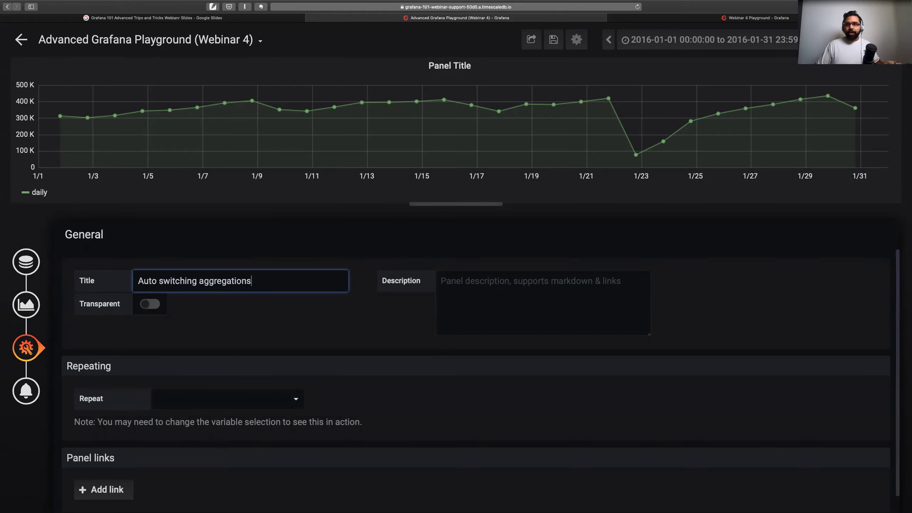
pyautogui.click(234, 247)
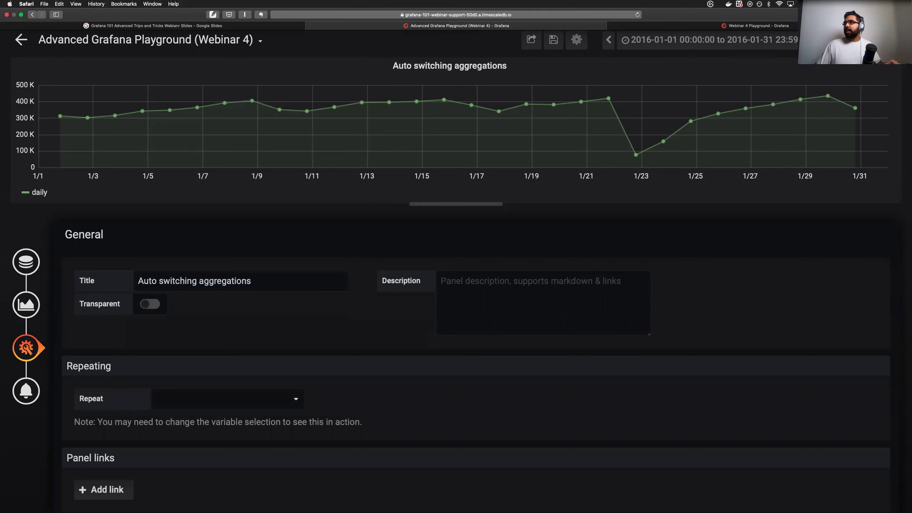
# Save the dashboard and change the daily series colour to yellow
pyautogui.click(554, 39)
pyautogui.click(336, 212)
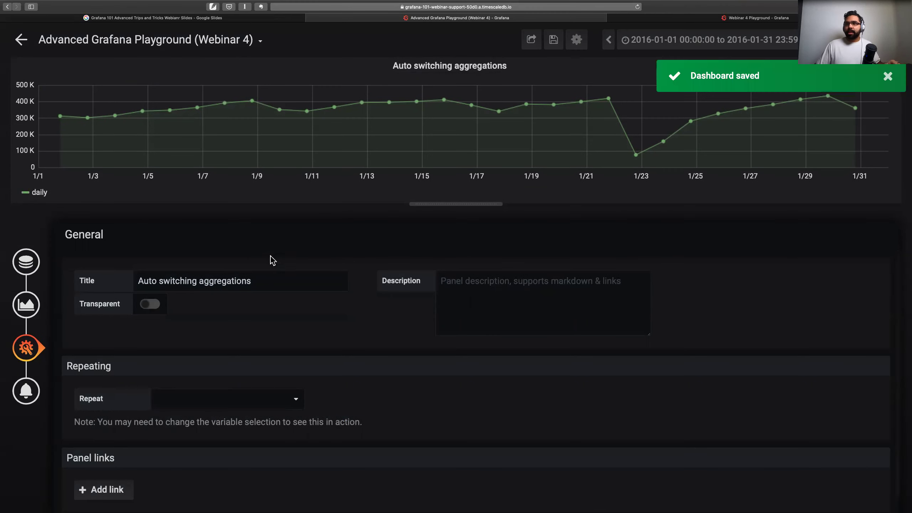
pyautogui.click(26, 194)
pyautogui.click(130, 166)
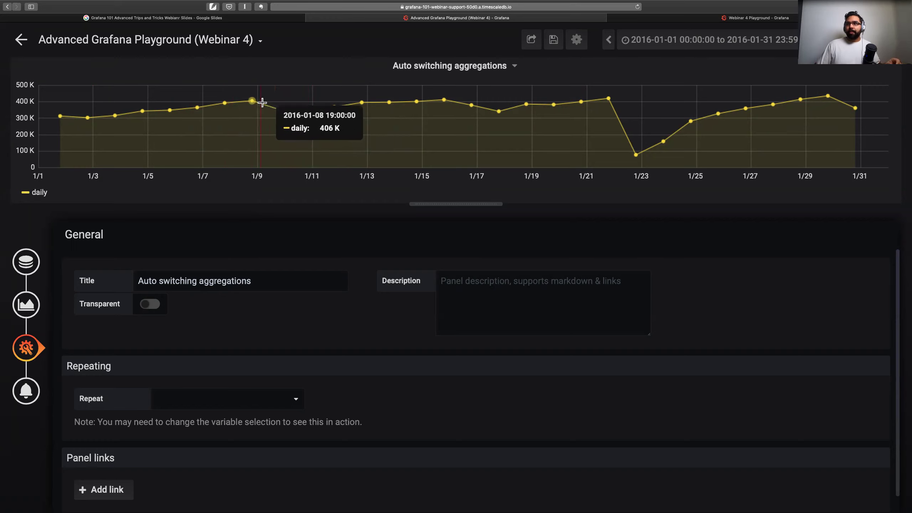
pyautogui.moveTo(220, 102); pyautogui.dragTo(419, 126)
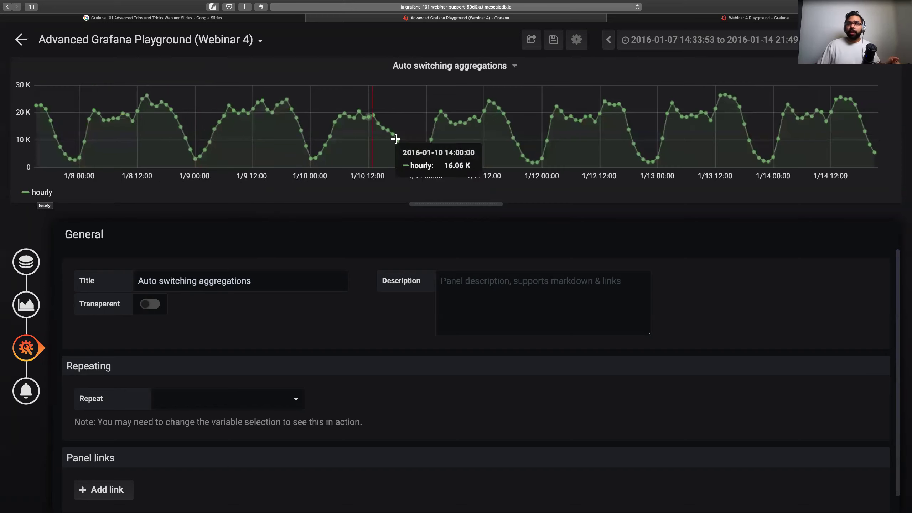
pyautogui.moveTo(300, 131); pyautogui.dragTo(325, 128)
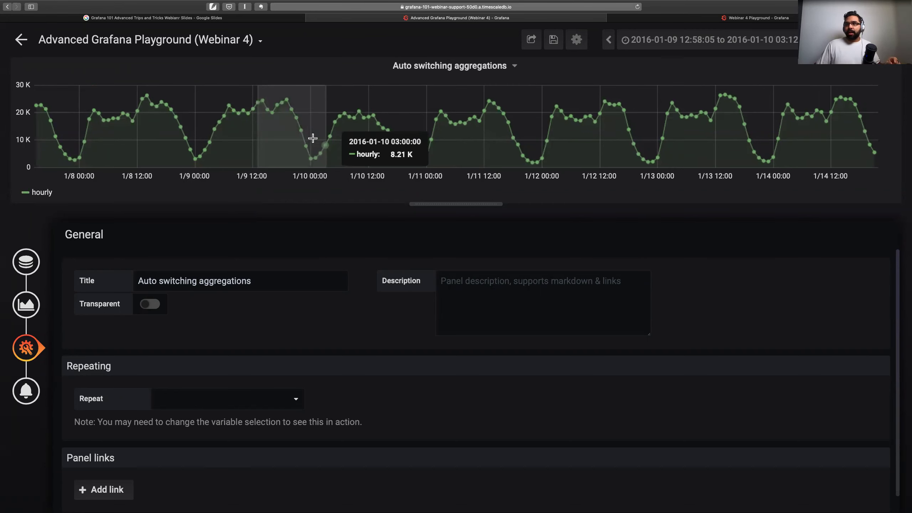
pyautogui.click(28, 264)
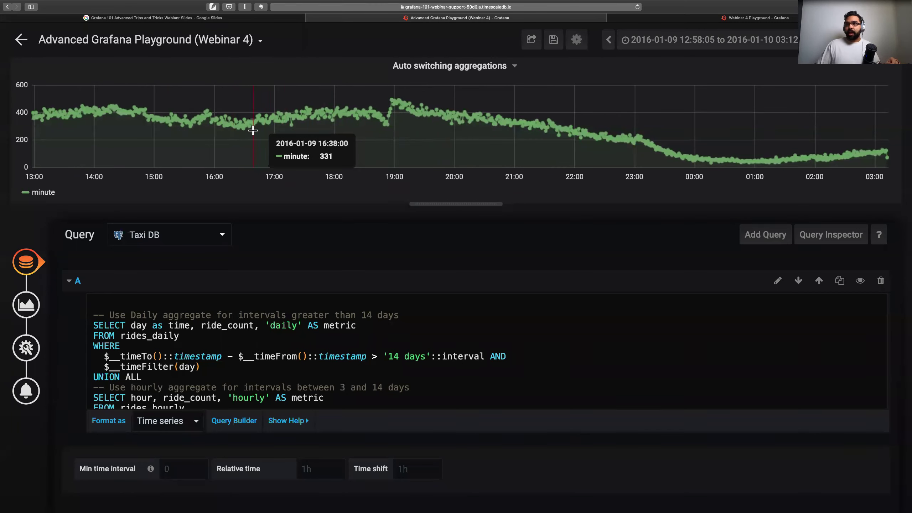
pyautogui.moveTo(264, 130); pyautogui.dragTo(334, 131)
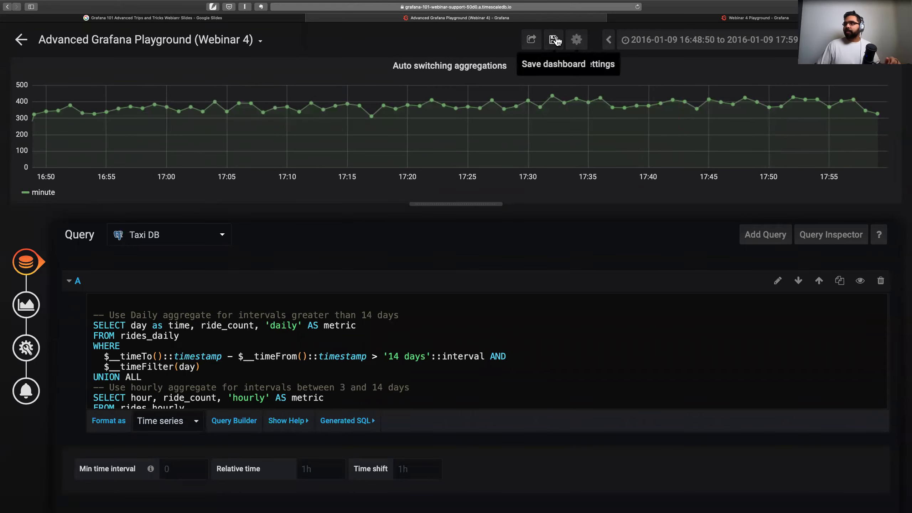
pyautogui.click(554, 41)
pyautogui.click(336, 219)
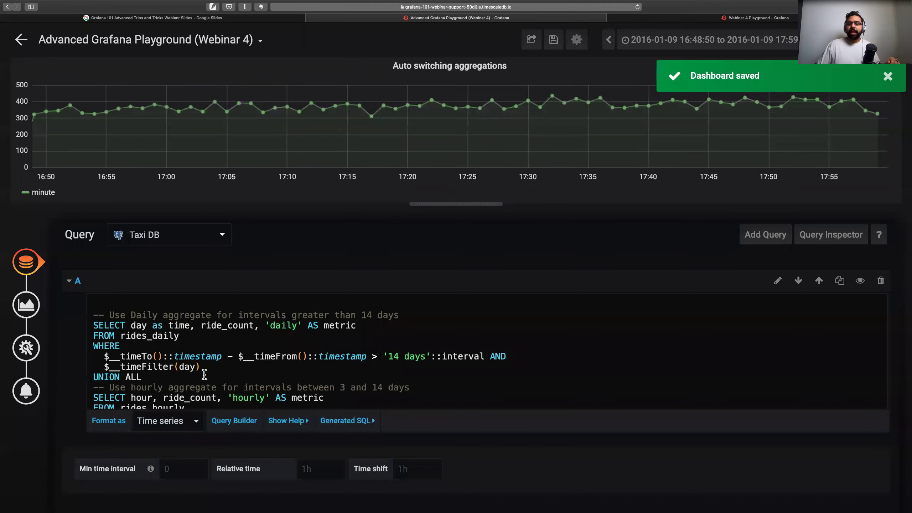
# Review the SQL query and highlight the daily aggregate's interval condition comparing $__timeTo() minus $__timeFrom() with '14 days'
pyautogui.scroll(-5, 111, 320)
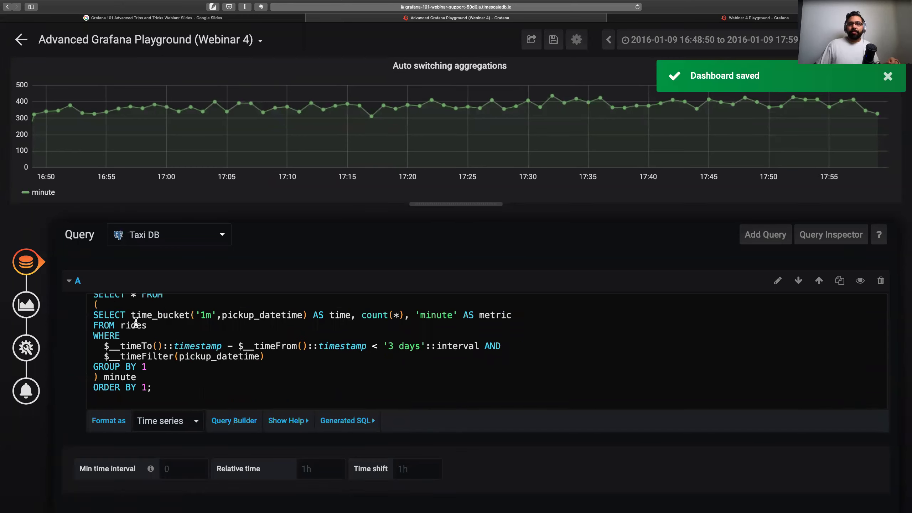
pyautogui.scroll(5, 149, 371)
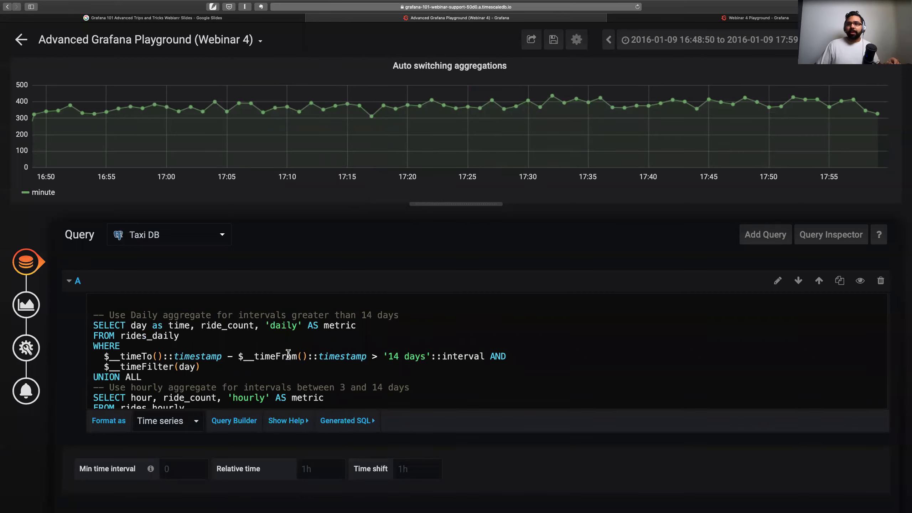
pyautogui.scroll(-1, 271, 357)
pyautogui.click(122, 343)
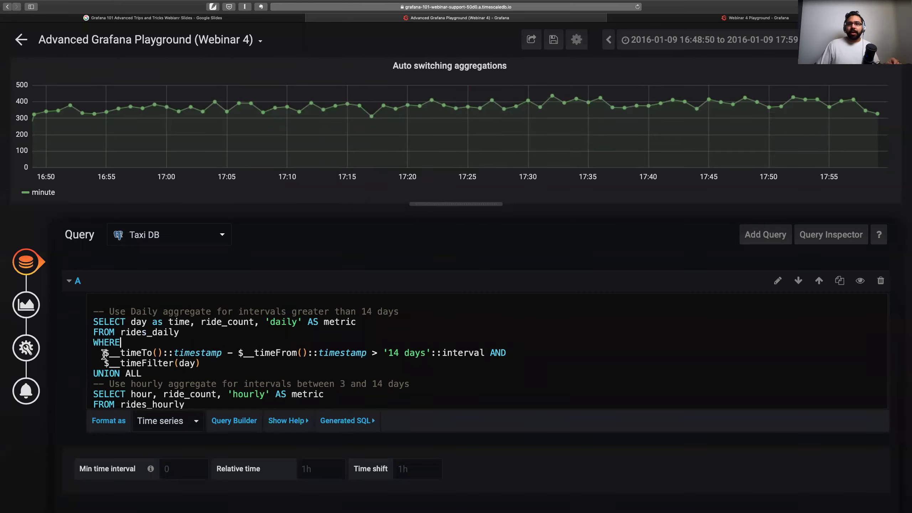
pyautogui.moveTo(103, 354); pyautogui.dragTo(501, 353)
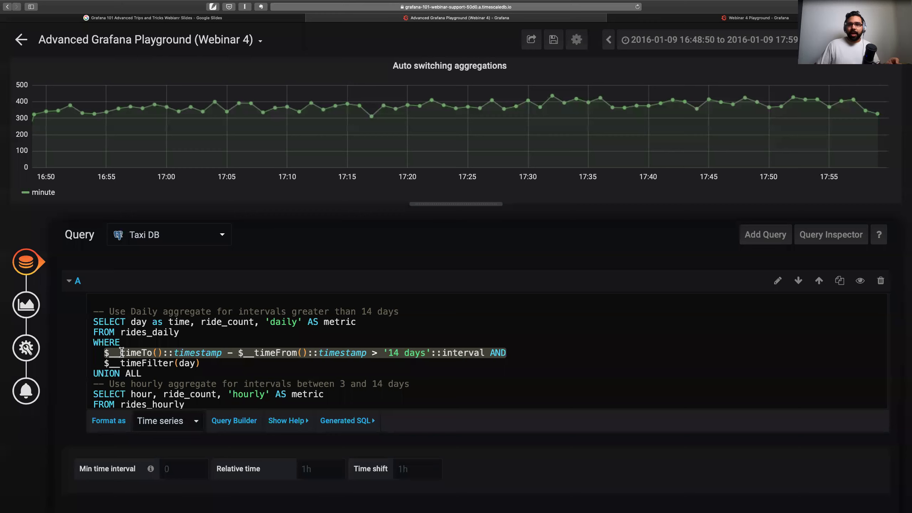
pyautogui.scroll(-1, 190, 354)
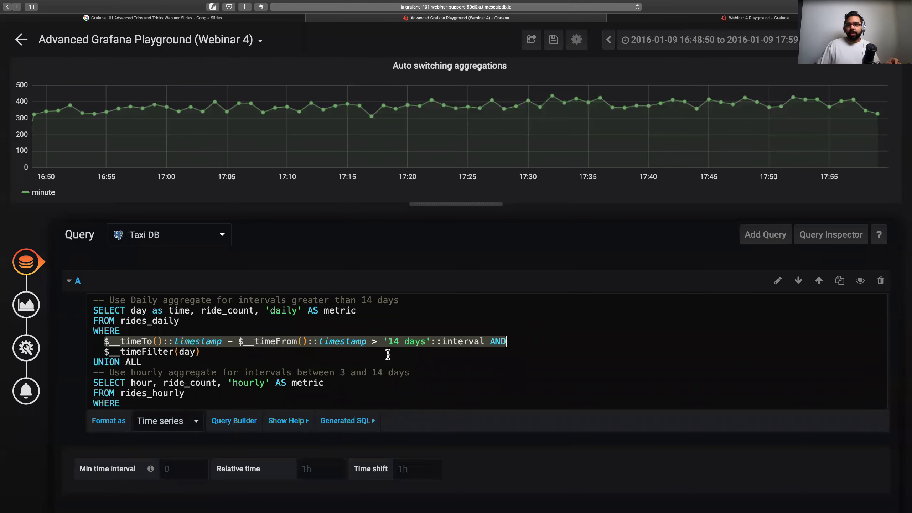
pyautogui.click(414, 343)
# Examine the hourly section's BETWEEN '3 days' AND '14 days' condition and the minute section's less-than '3 days' condition
pyautogui.scroll(-3, 409, 341)
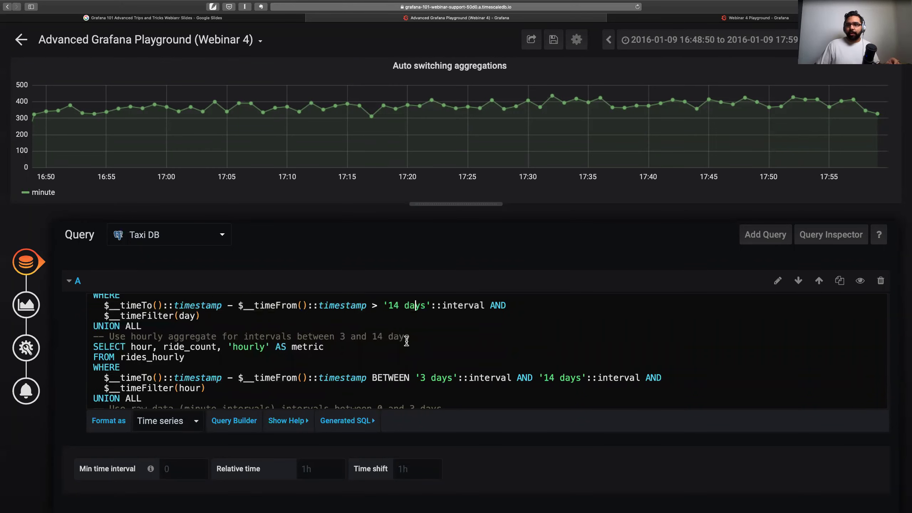
pyautogui.scroll(-3, 460, 376)
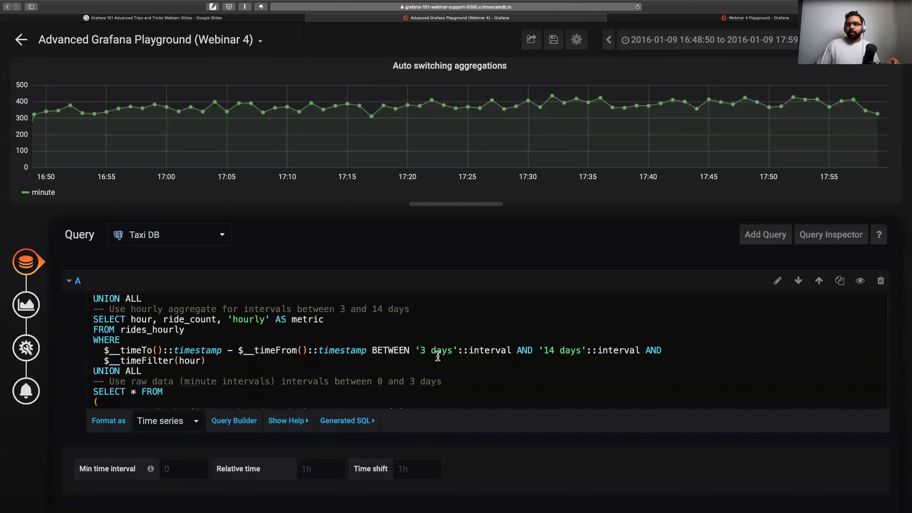
pyautogui.scroll(-5, 314, 355)
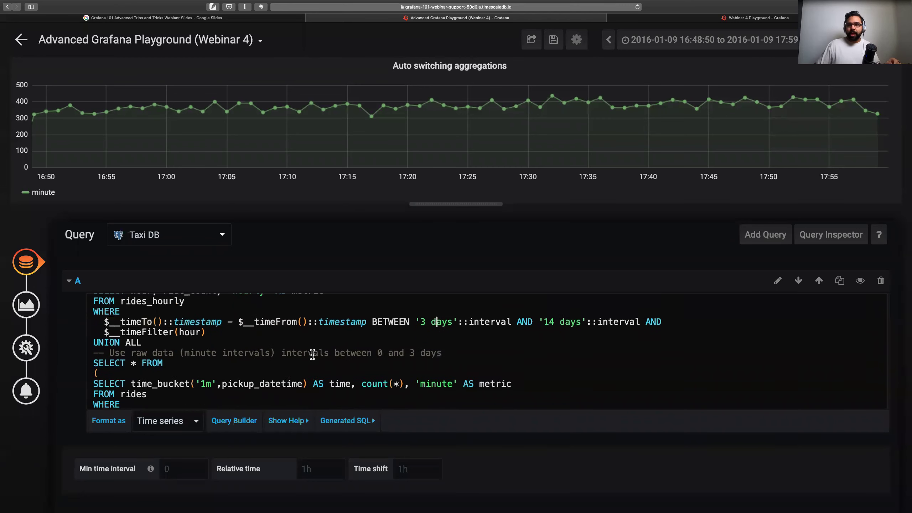
pyautogui.scroll(-1, 239, 385)
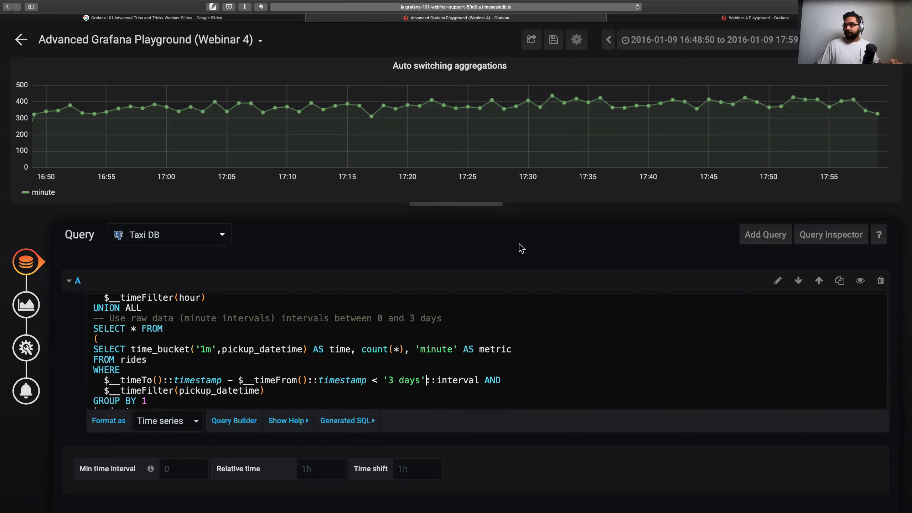
# Save the dashboard and return from the panel editor to the dashboard overview
pyautogui.click(553, 39)
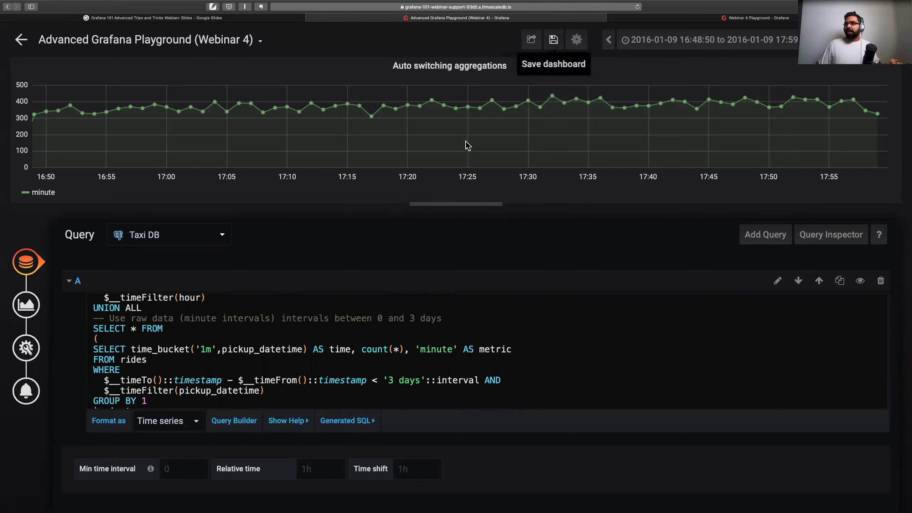
pyautogui.click(336, 212)
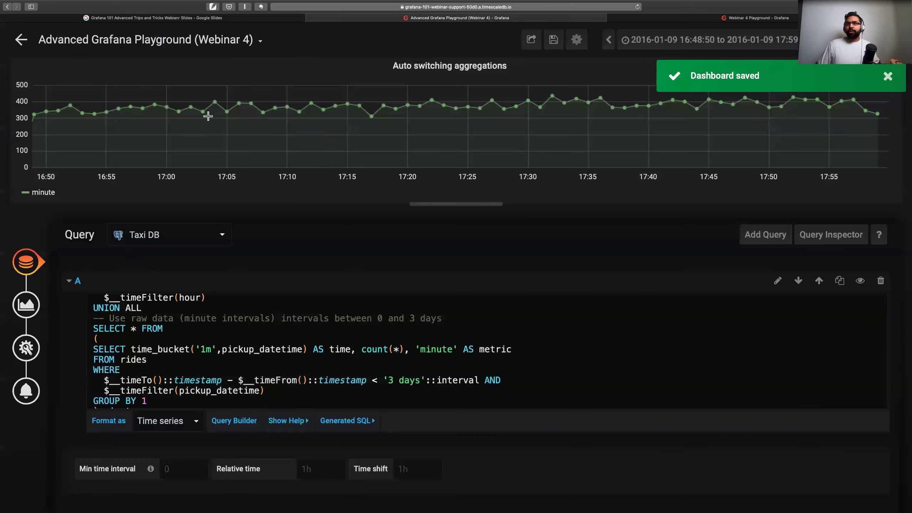
pyautogui.click(26, 43)
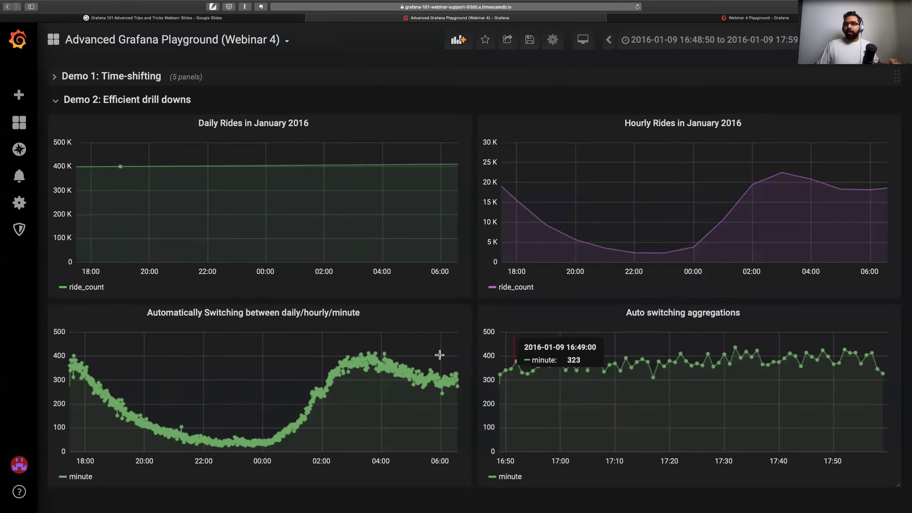
pyautogui.click(623, 48)
pyautogui.click(525, 223)
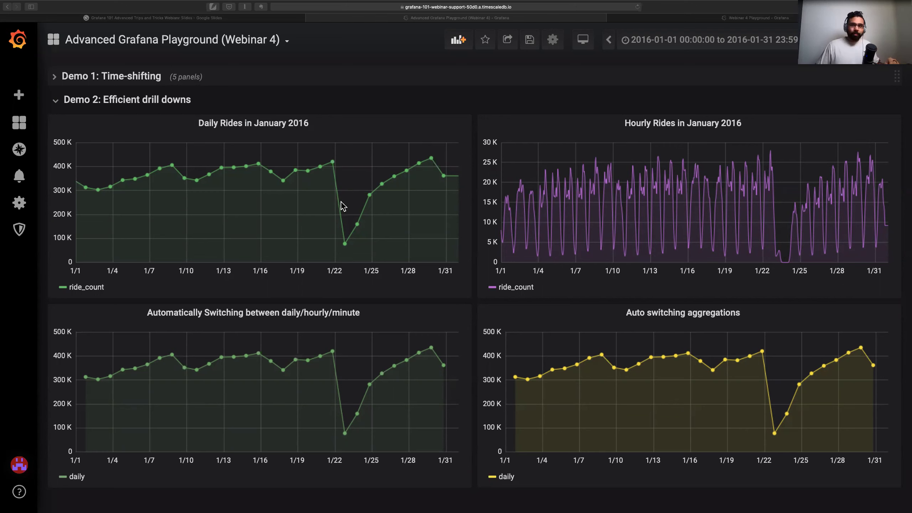
pyautogui.click(381, 93)
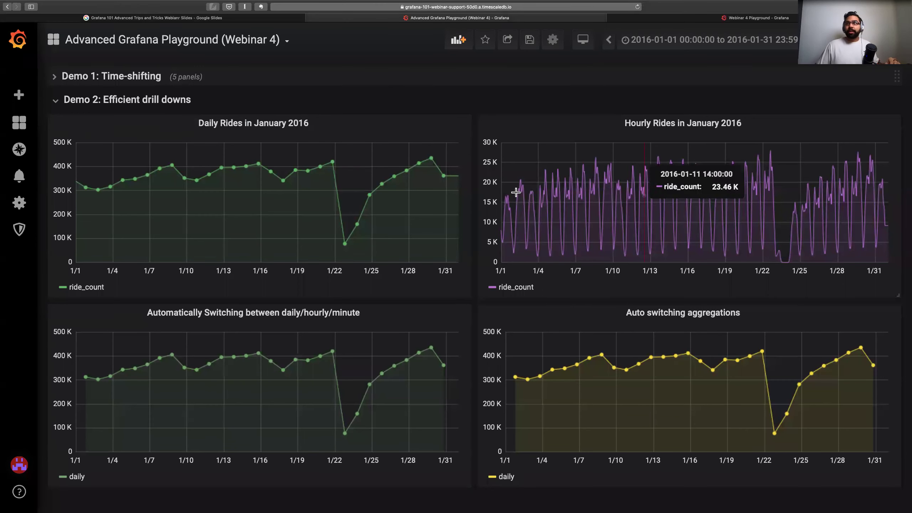
# Switch to Google Slides, present from slide 19, "Demo Pt 3: Templates and Alerting", and advance to the Scenario 2 slide
pyautogui.click(160, 17)
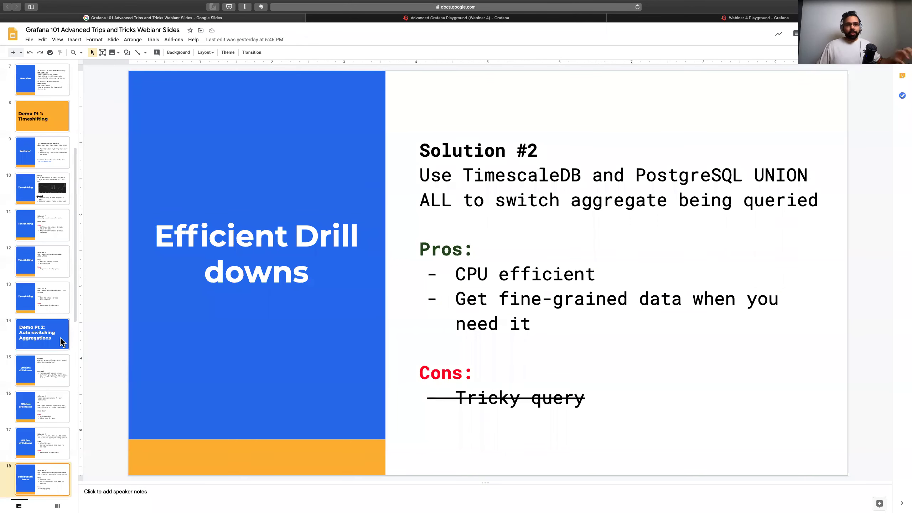
pyautogui.scroll(-4, 59, 345)
pyautogui.click(50, 400)
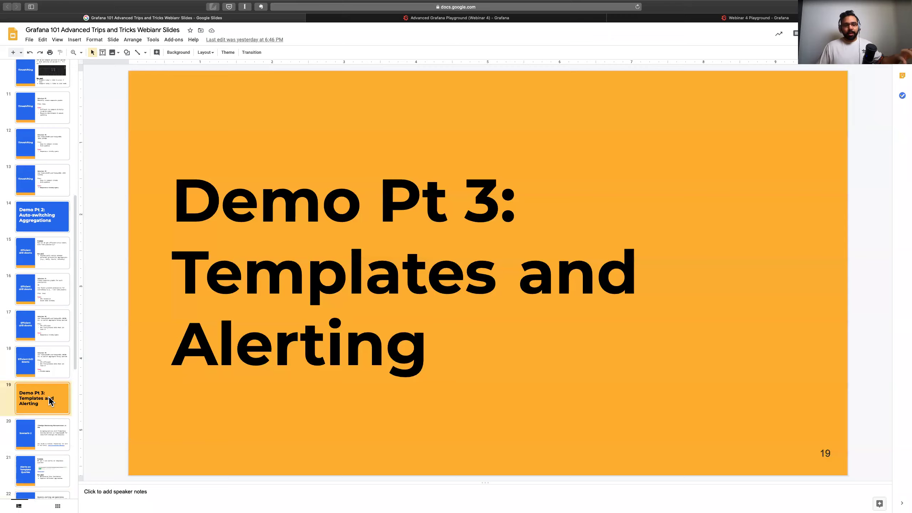
pyautogui.press('super+Return')
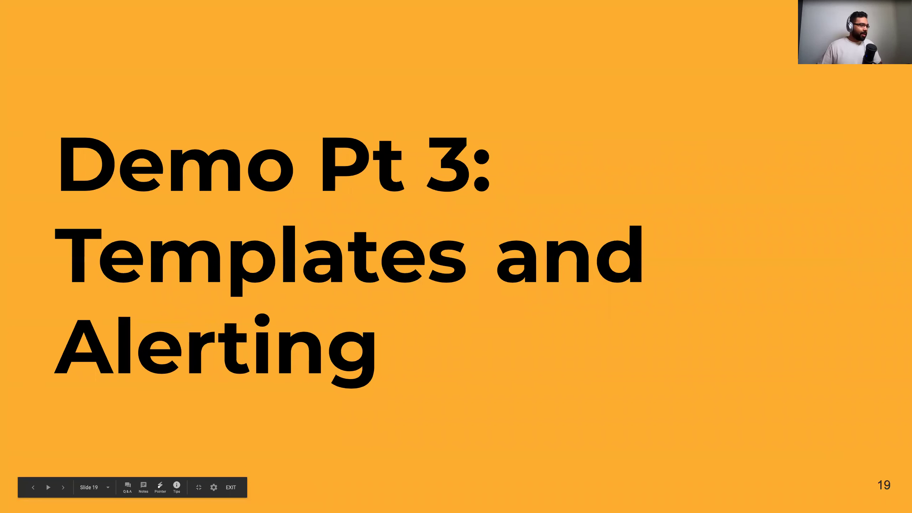
pyautogui.click(616, 150)
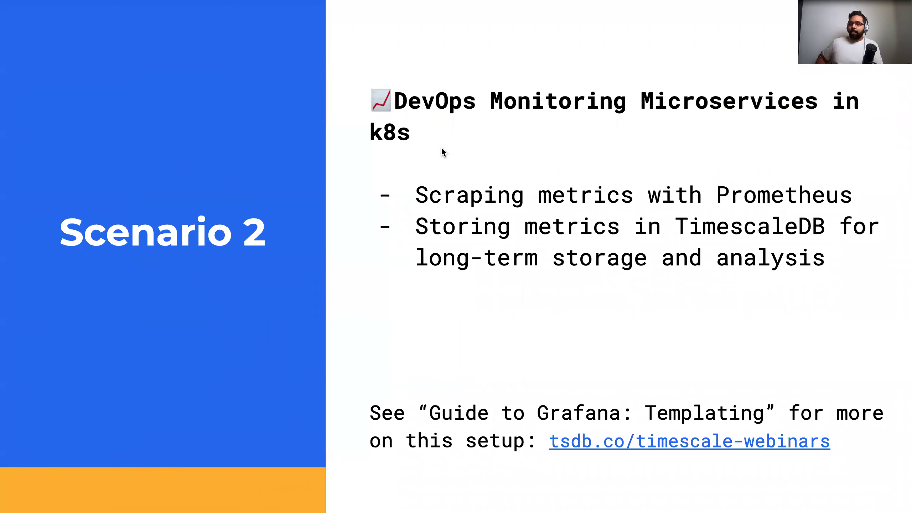
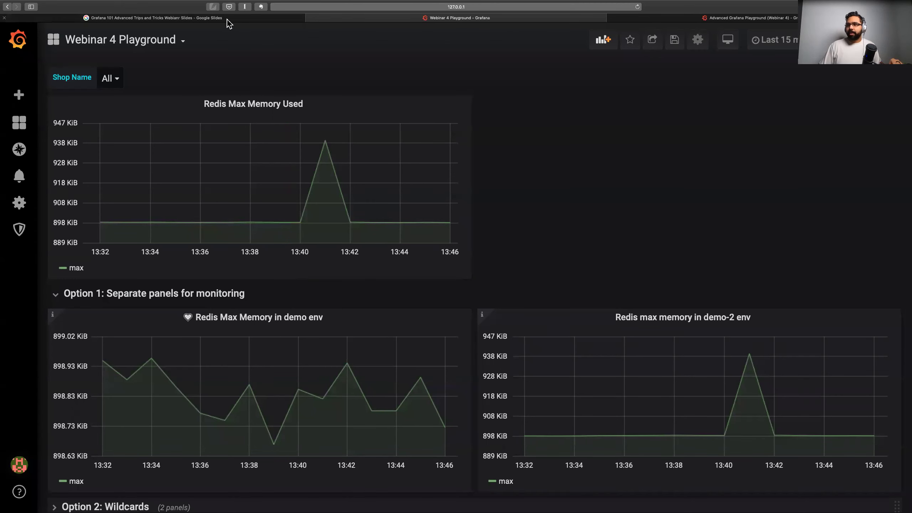
# Switch from the Webinar 4 Playground dashboard to Google Slides and present slide 23, the Grafana Github Issue #6557 comment
pyautogui.click(226, 20)
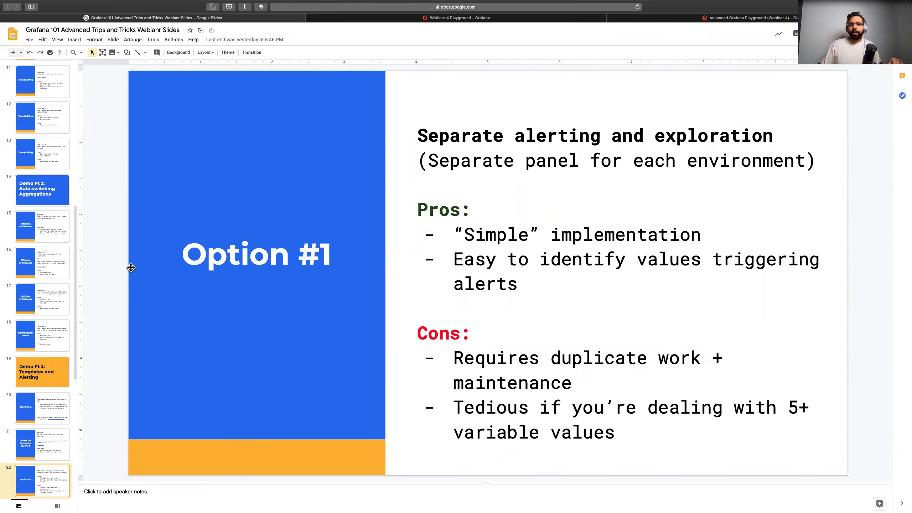
pyautogui.scroll(-2, 53, 398)
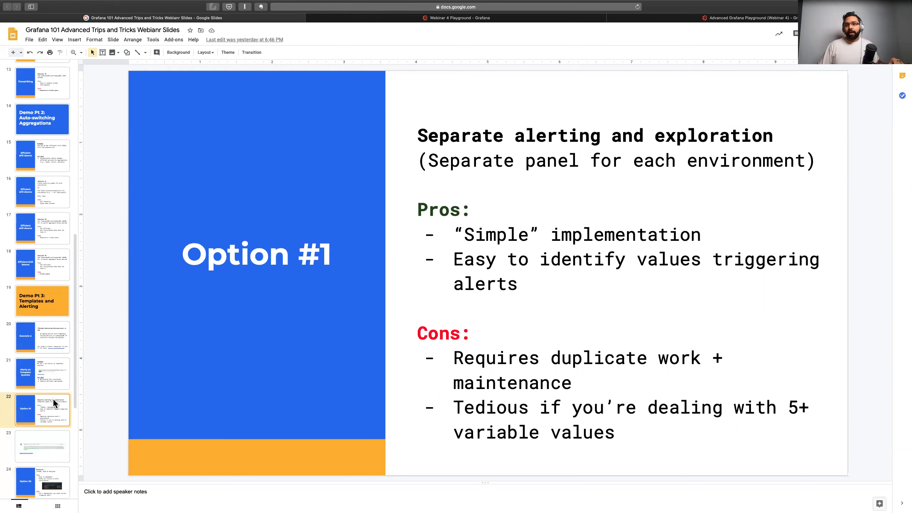
pyautogui.scroll(-1, 53, 409)
pyautogui.click(49, 426)
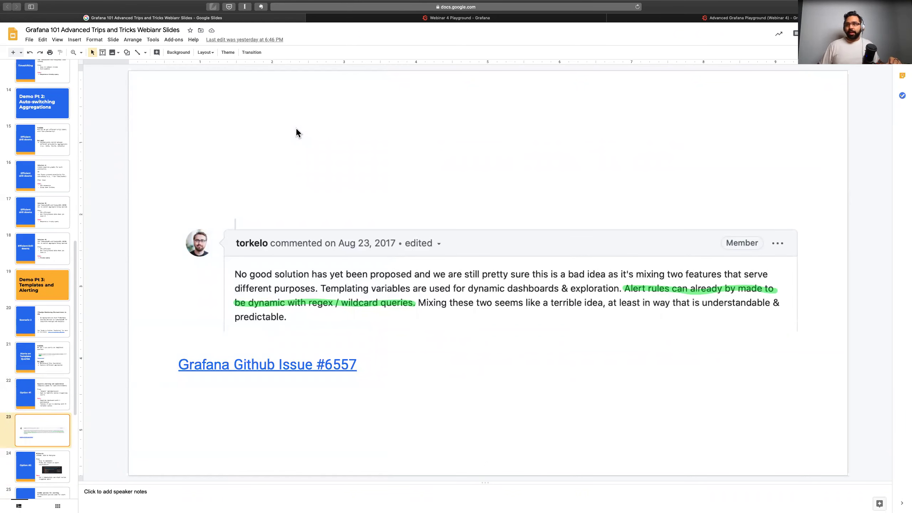
pyautogui.press('super+Return')
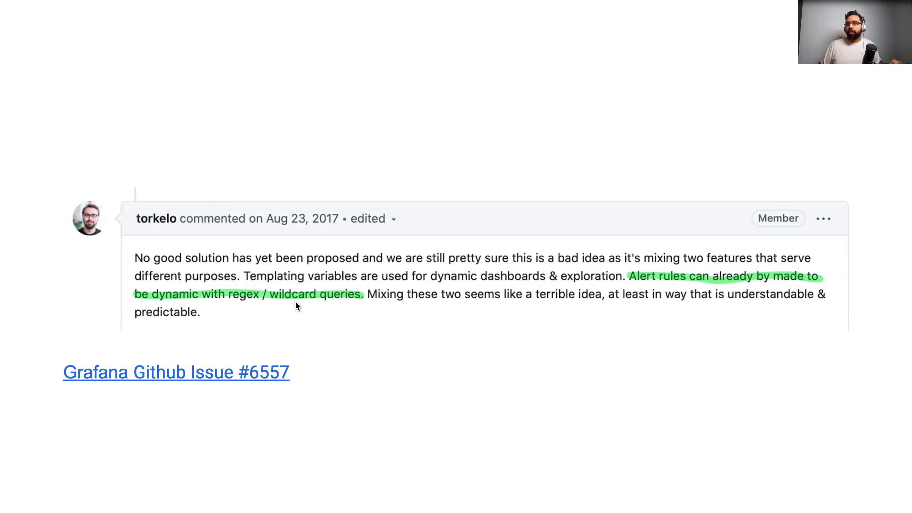
# Advance to the Option #2 slide on wildcards and LATERAL JOIN, end the presentation, and switch to the Webinar 4 Playground dashboard in Grafana
pyautogui.press('Right')
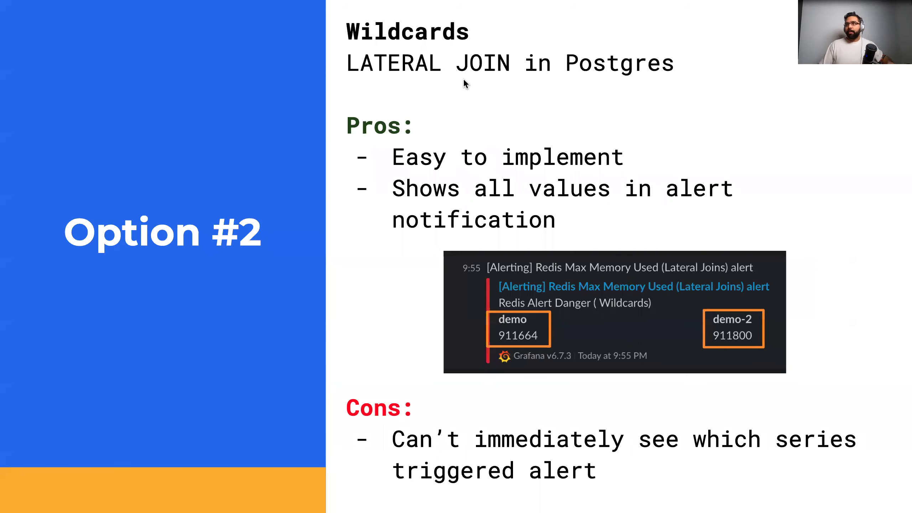
pyautogui.press('Escape')
pyautogui.moveTo(449, 4)
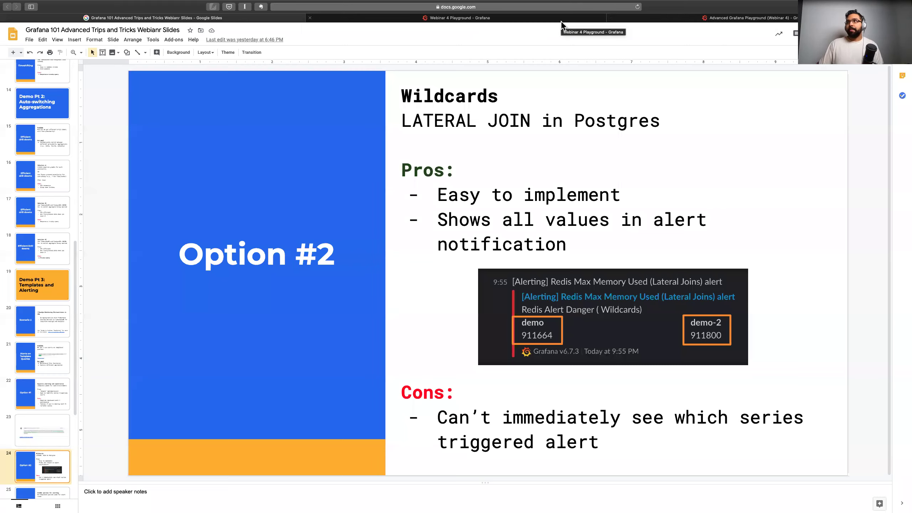
pyautogui.click(438, 18)
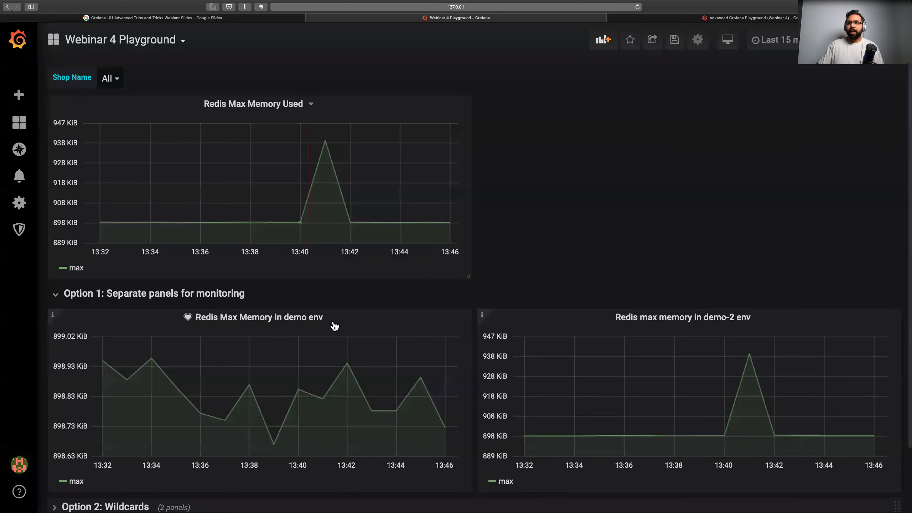
# Expand the Option 2: Wildcards row in place of Option 1 and open the Redis Max Memory Used (Wildcard) panel for editing
pyautogui.click(54, 295)
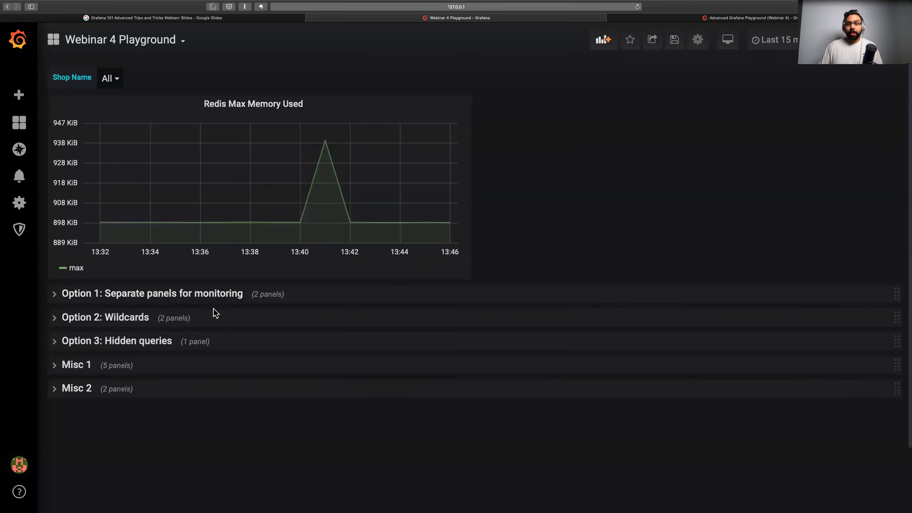
pyautogui.click(62, 319)
pyautogui.scroll(-3, 136, 259)
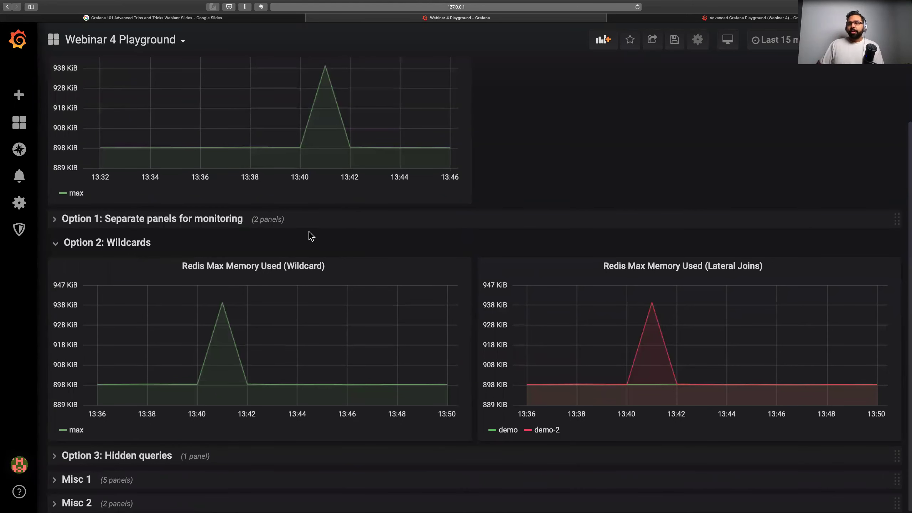
pyautogui.click(330, 266)
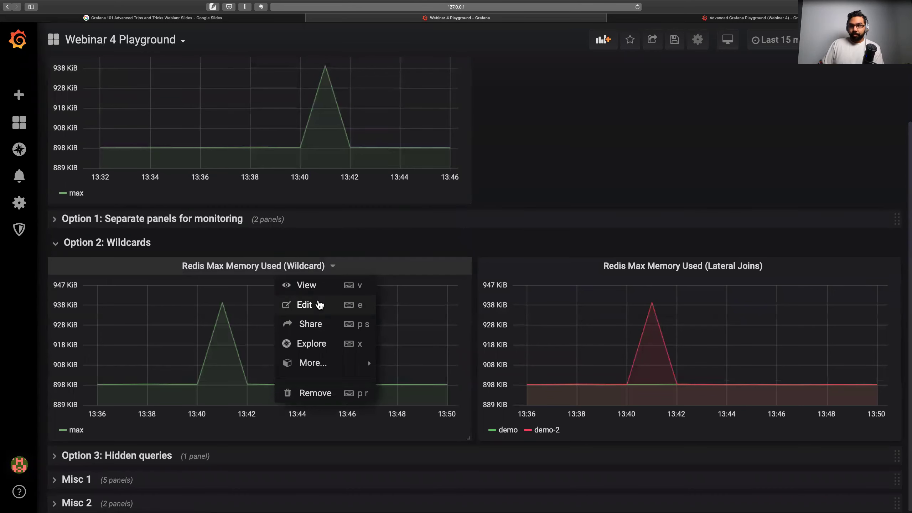
pyautogui.click(319, 304)
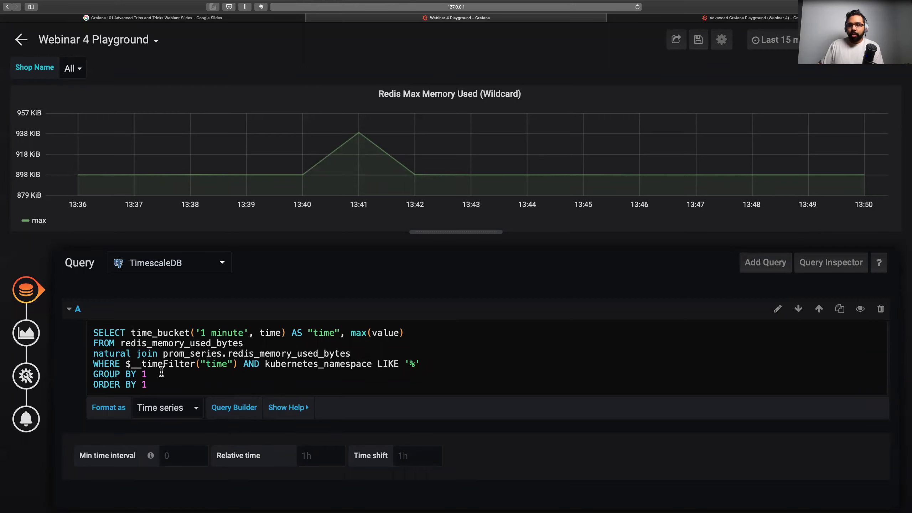
# Examine the wildcard query part by part: the time_bucket column, the redis_memory_used_bytes tables, and the kubernetes_namespace filter
pyautogui.moveTo(133, 331); pyautogui.dragTo(339, 335)
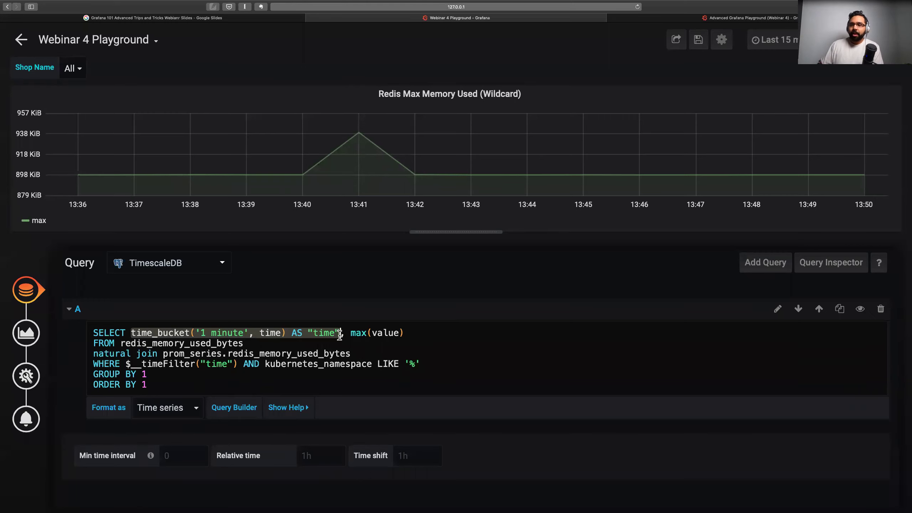
pyautogui.click(405, 333)
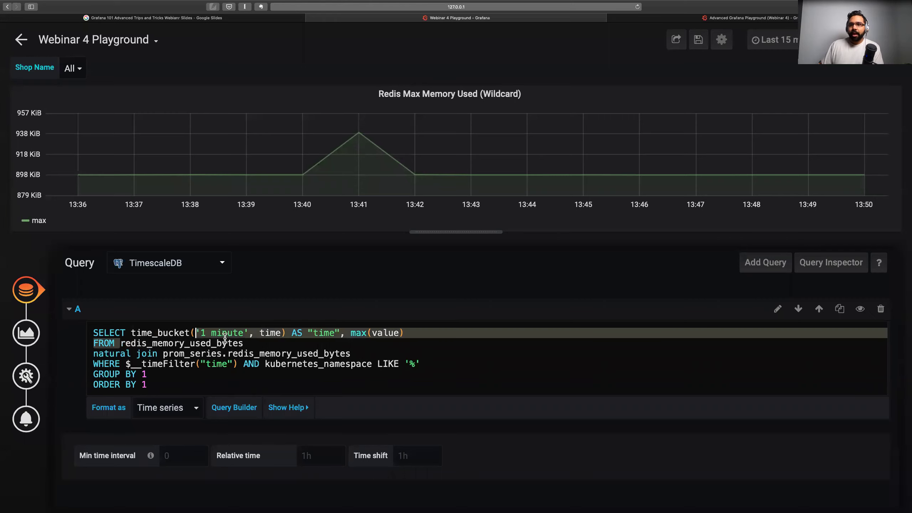
pyautogui.doubleClick(124, 343)
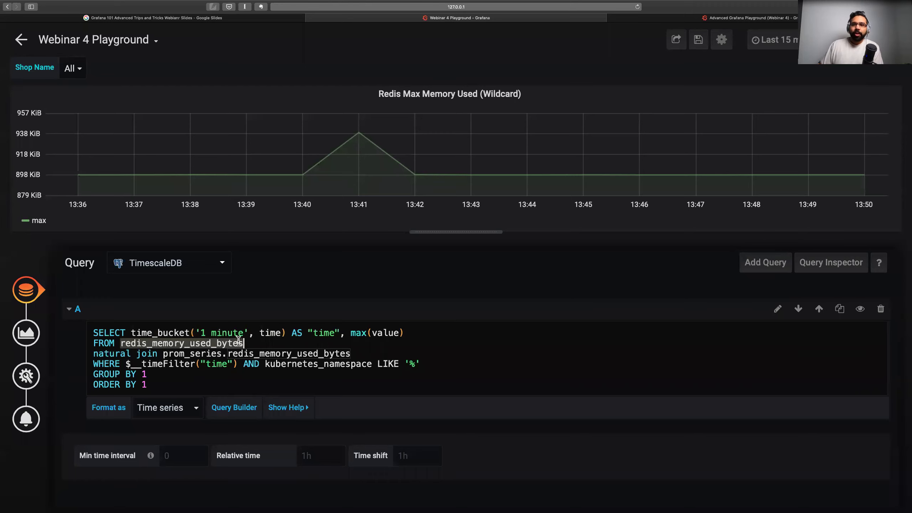
pyautogui.click(197, 343)
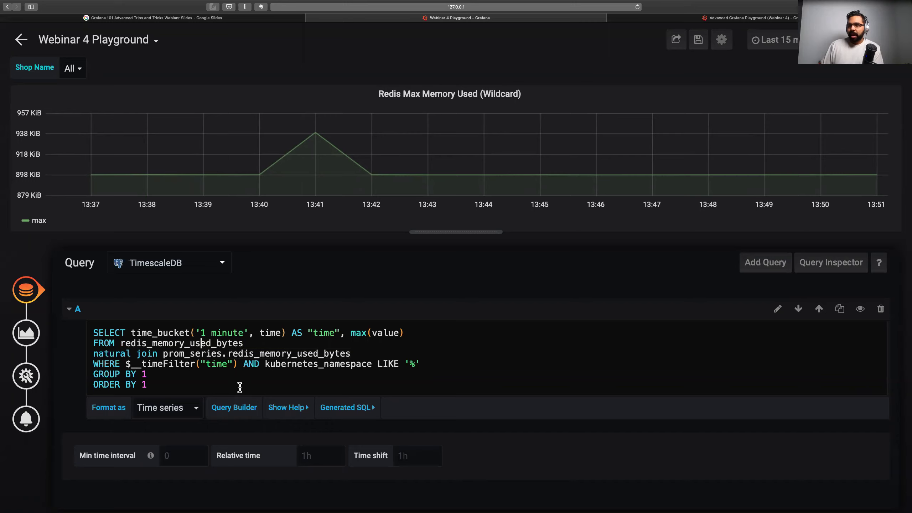
pyautogui.click(258, 354)
pyautogui.moveTo(349, 354); pyautogui.dragTo(229, 354)
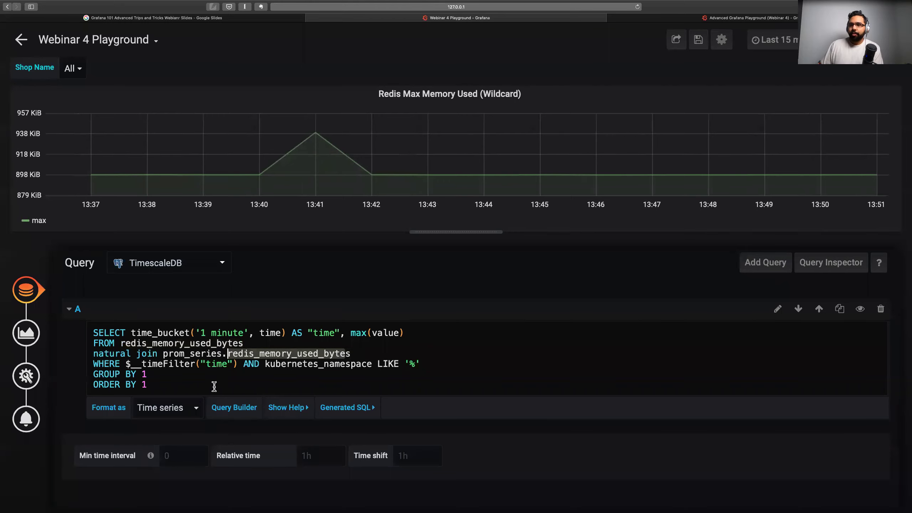
pyautogui.click(184, 374)
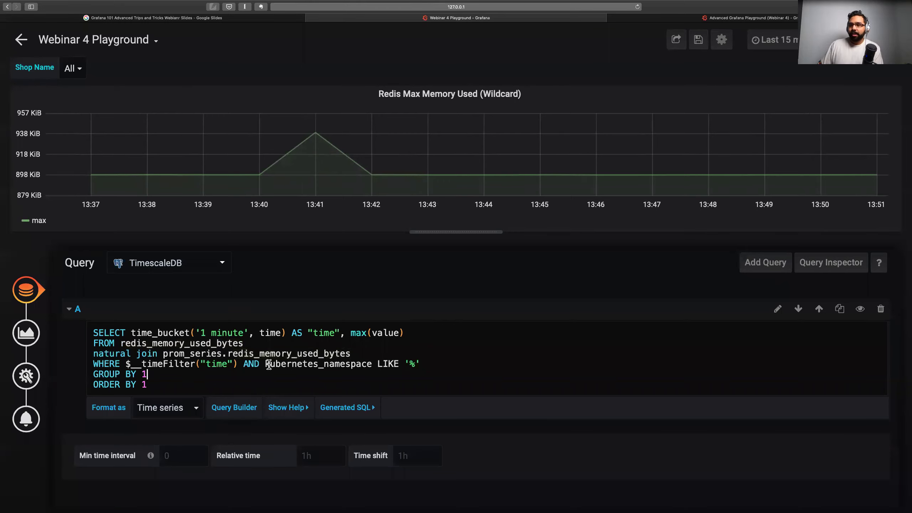
pyautogui.moveTo(268, 364); pyautogui.dragTo(368, 362)
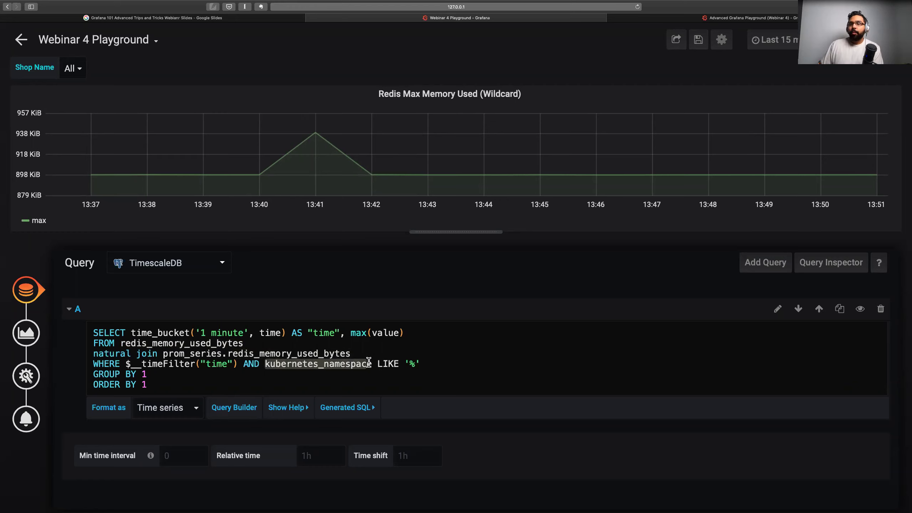
# Compare the Shop Name variable's options with the query's kubernetes_namespace LIKE '%' condition, leaving the variable on All
pyautogui.click(81, 68)
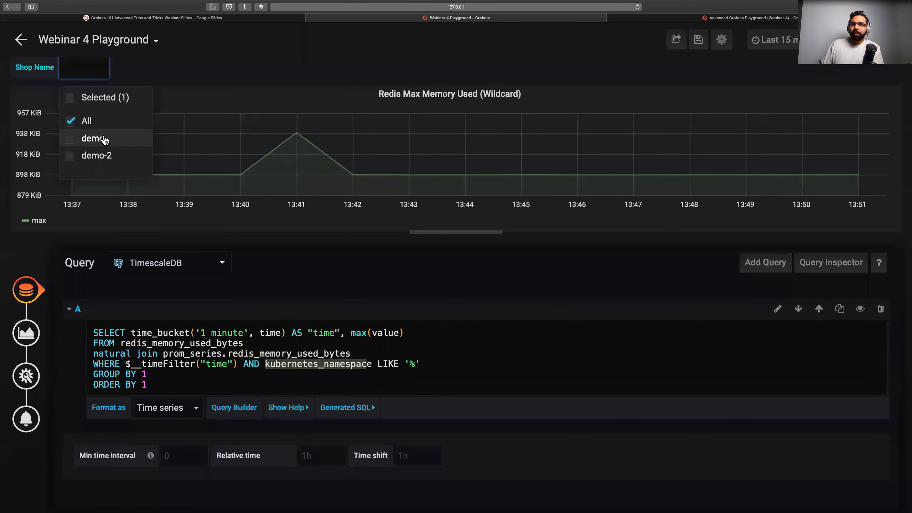
pyautogui.click(271, 57)
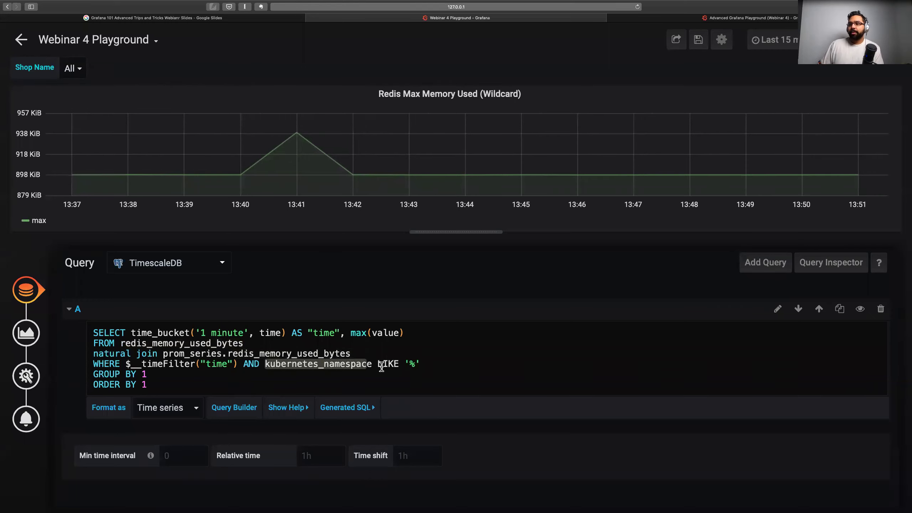
pyautogui.click(363, 347)
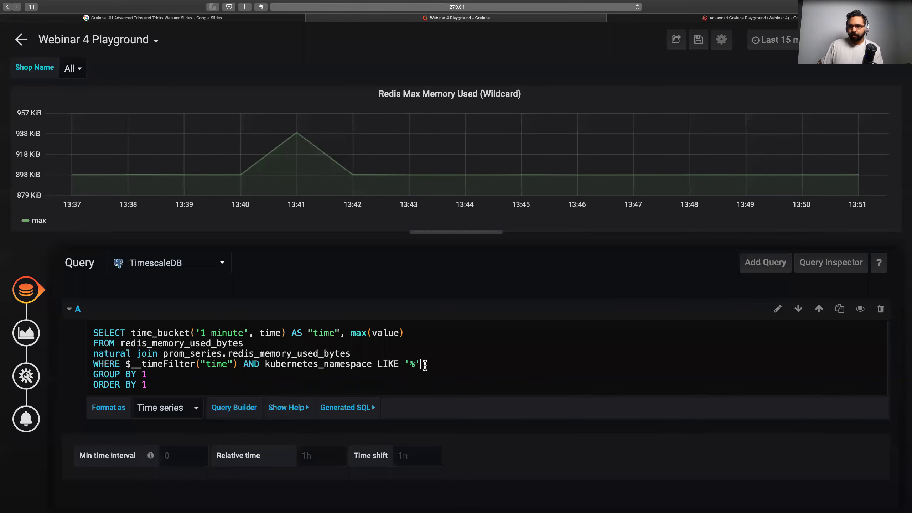
pyautogui.press('Left')
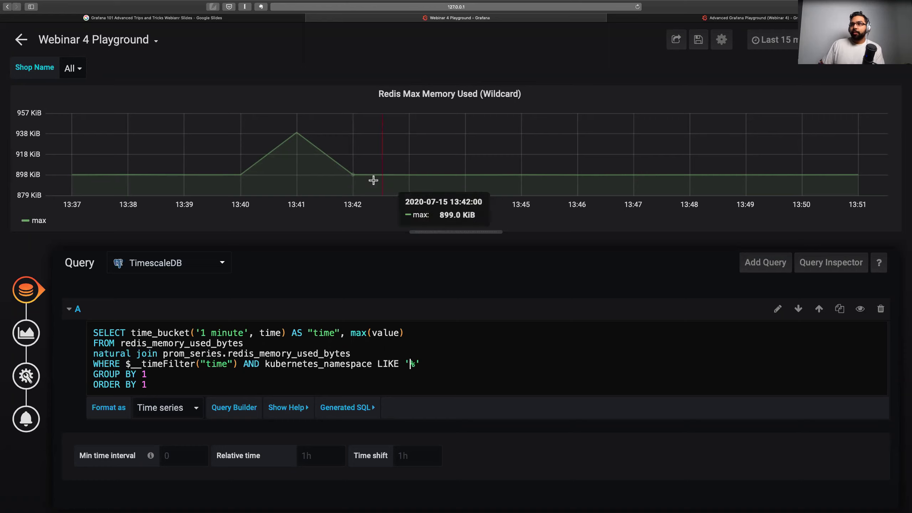
pyautogui.click(73, 74)
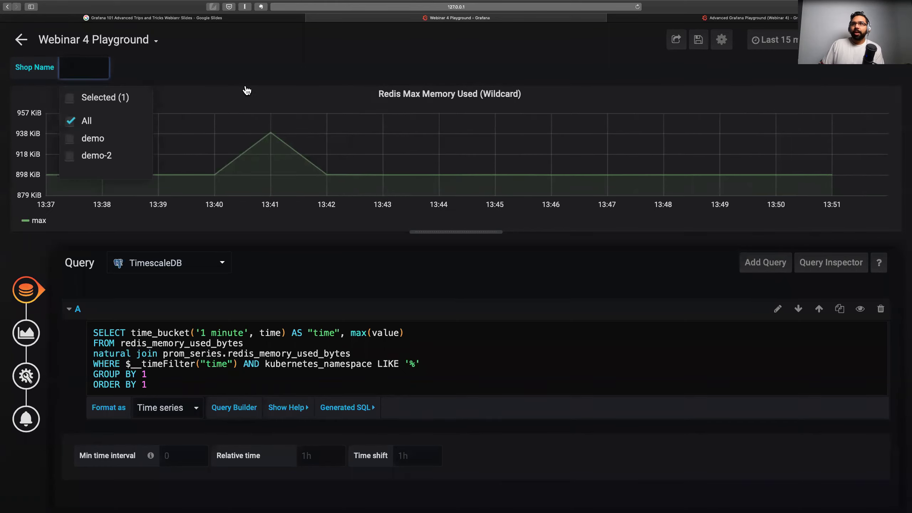
pyautogui.click(263, 150)
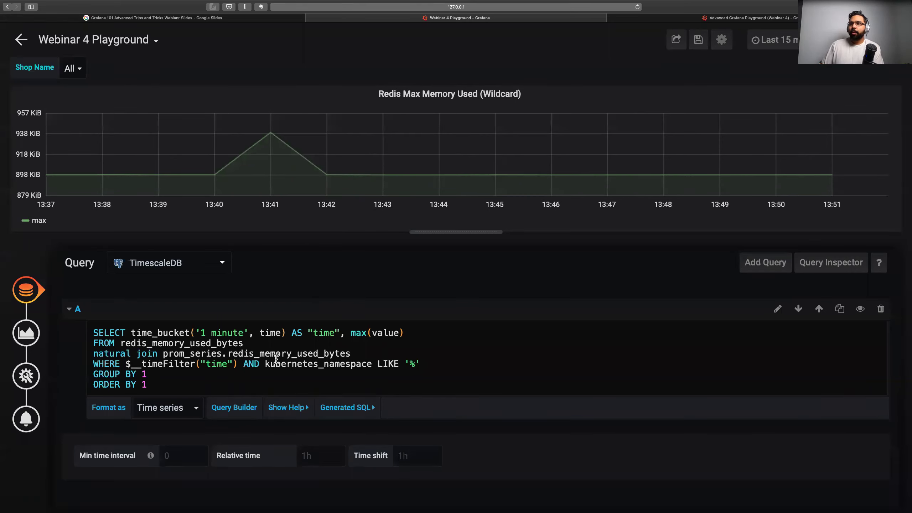
# Return to the dashboard and open the Redis Max Memory Used (Lateral Joins) panel for editing
pyautogui.click(21, 39)
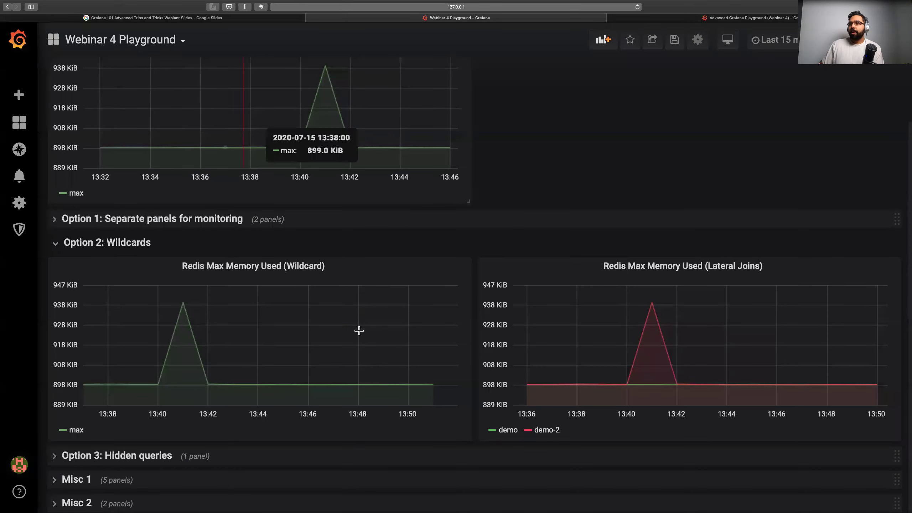
pyautogui.click(768, 268)
pyautogui.click(740, 305)
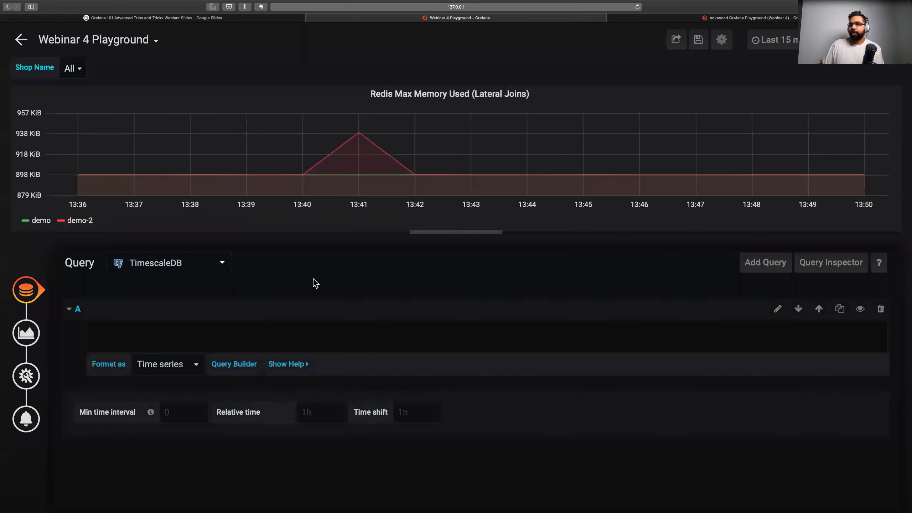
# Highlight the outer SELECT line of the lateral join query, which returns time, value and env::text AS metric
pyautogui.scroll(-1, 261, 343)
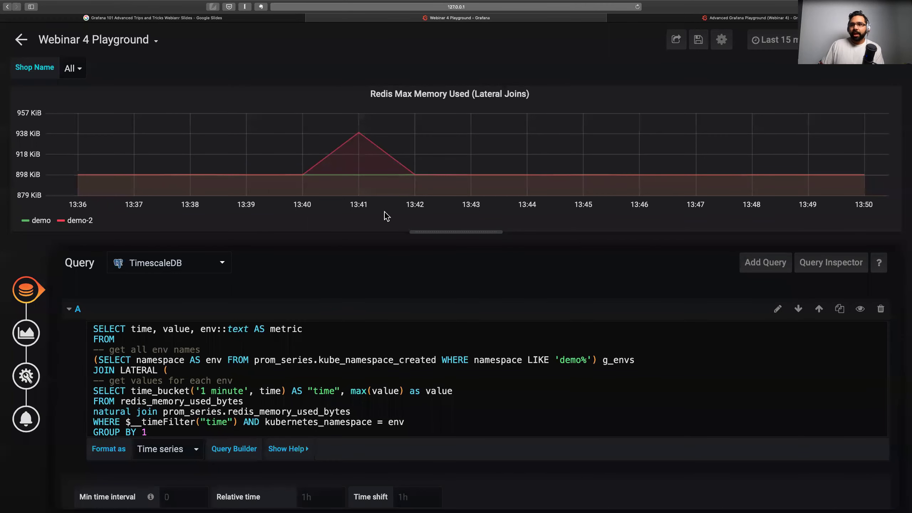
pyautogui.scroll(-2, 388, 276)
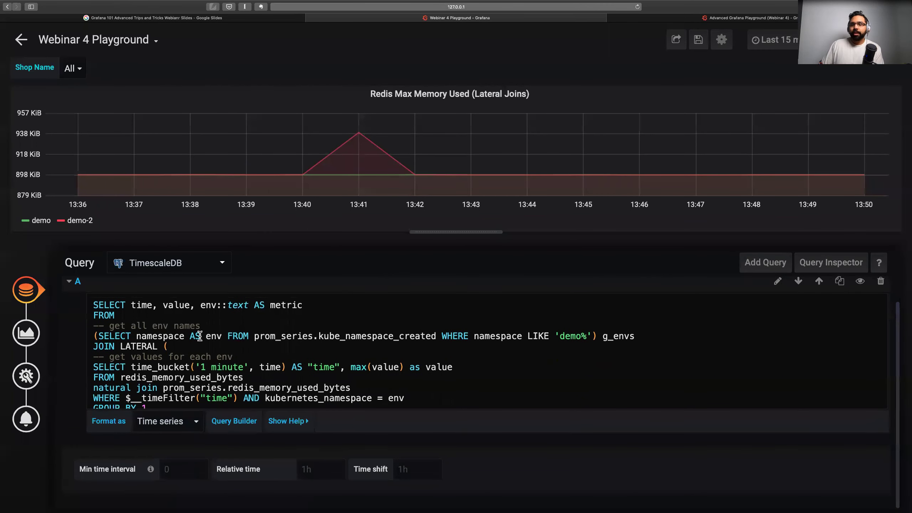
pyautogui.click(218, 325)
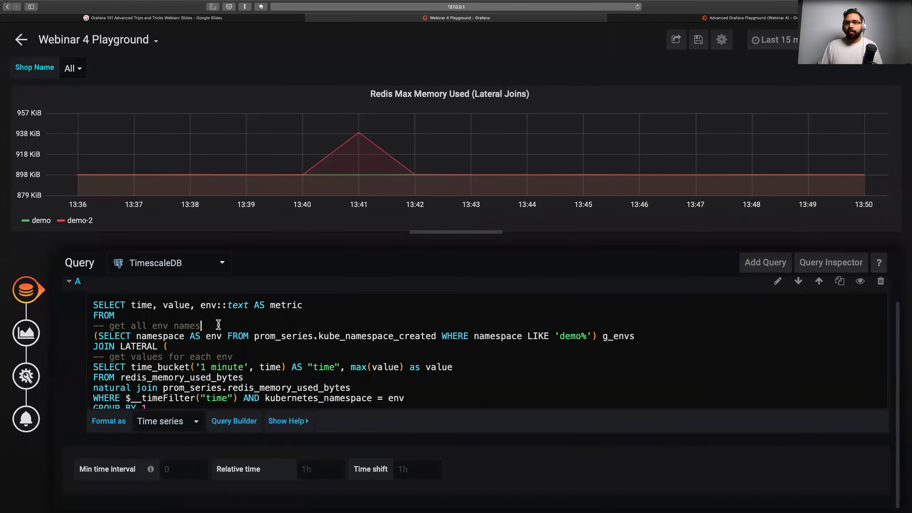
pyautogui.press('Up')
pyautogui.press('Up')
pyautogui.press('super+Left')
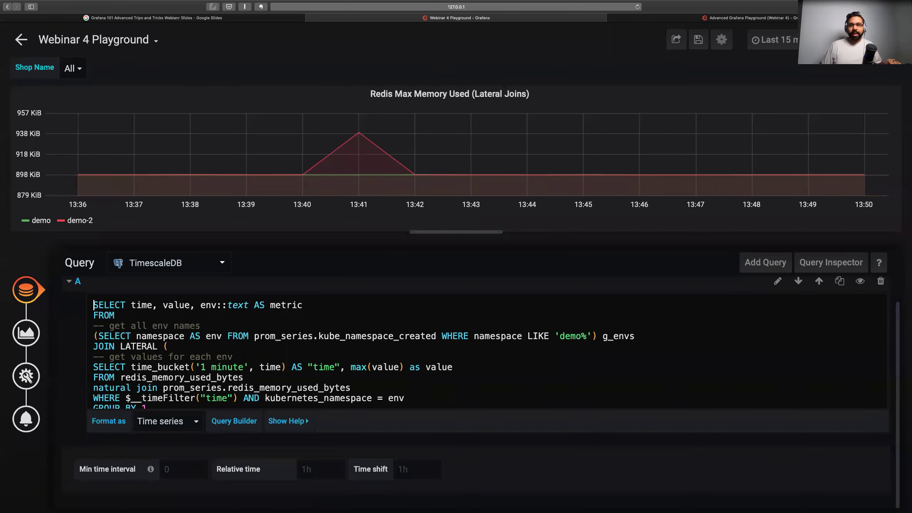
pyautogui.press('super+shift+Right')
pyautogui.hotkey('shift', 'Down')
pyautogui.hotkey('shift', 'Left')
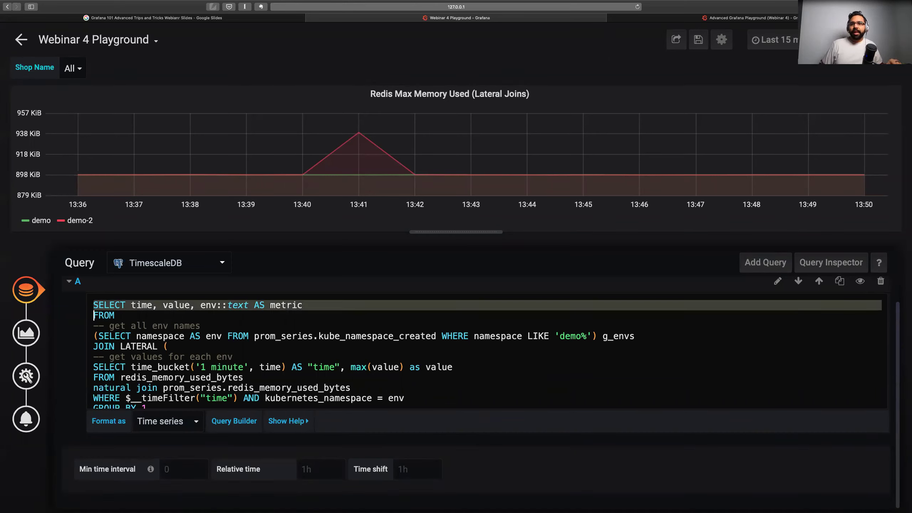
pyautogui.hotkey('shift', 'Left')
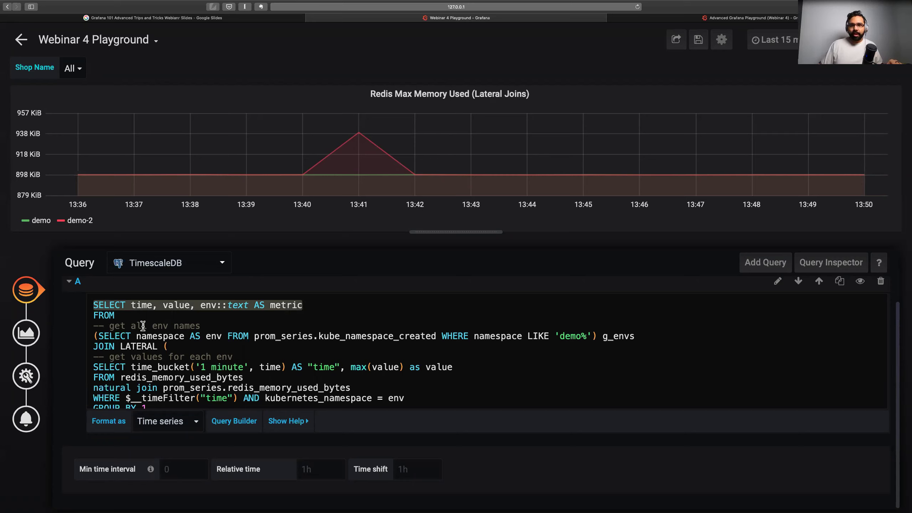
# Highlight the JOIN LATERAL line and the subquery that gets all environment names with namespace LIKE 'demo%'
pyautogui.click(156, 318)
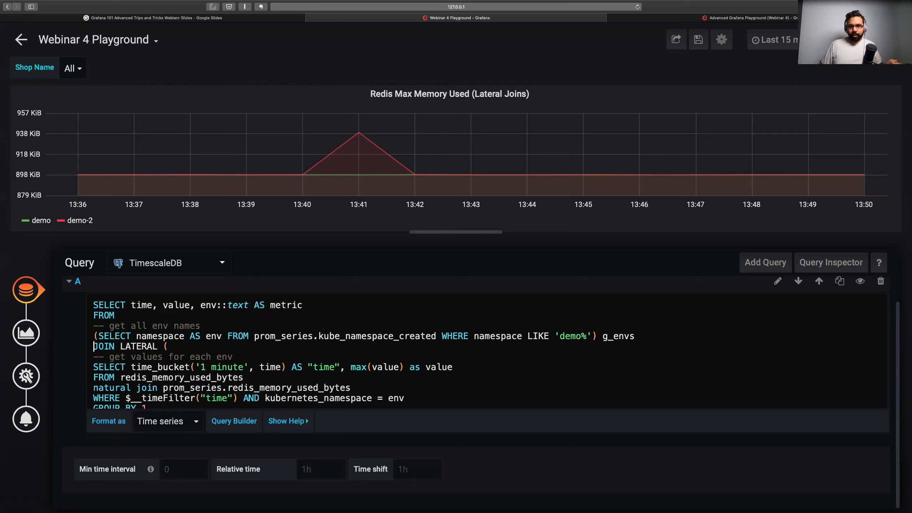
pyautogui.hotkey('shift', 'Down')
pyautogui.hotkey('shift', 'Left')
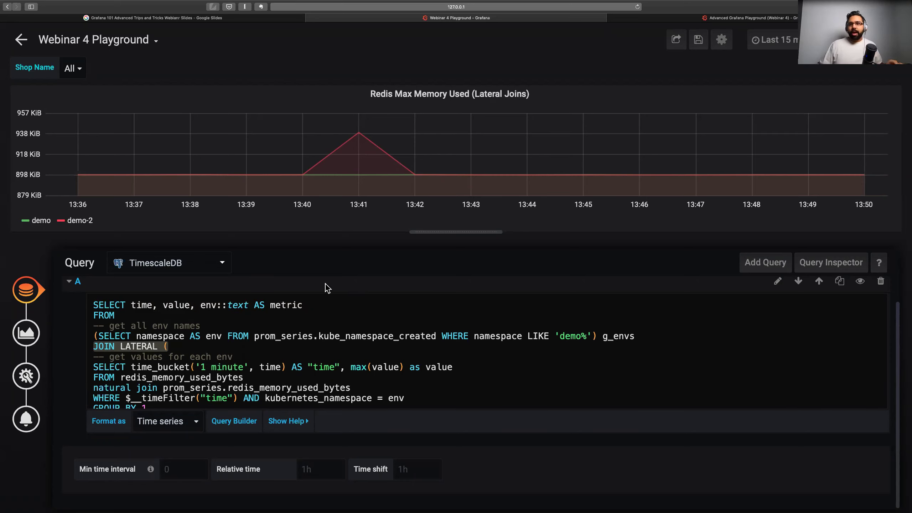
pyautogui.click(234, 325)
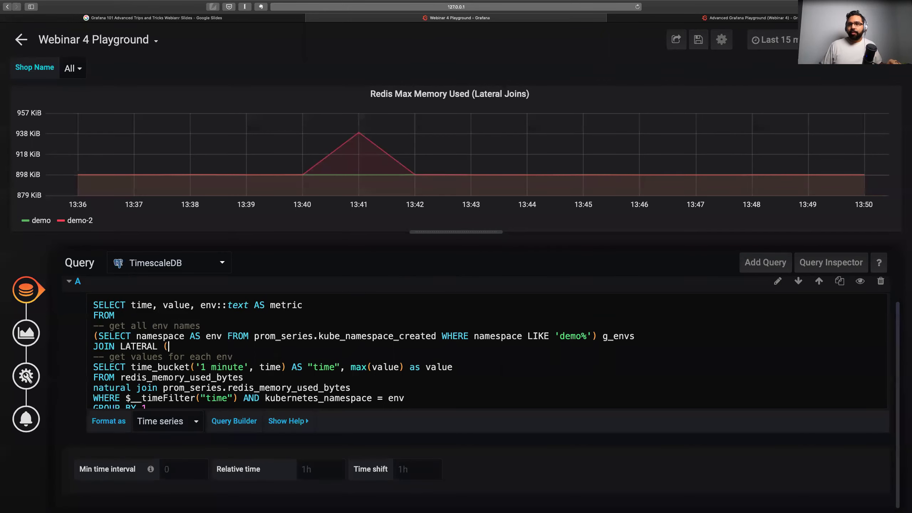
pyautogui.press('Right')
pyautogui.hotkey('shift', 'Down')
pyautogui.hotkey('shift', 'Left')
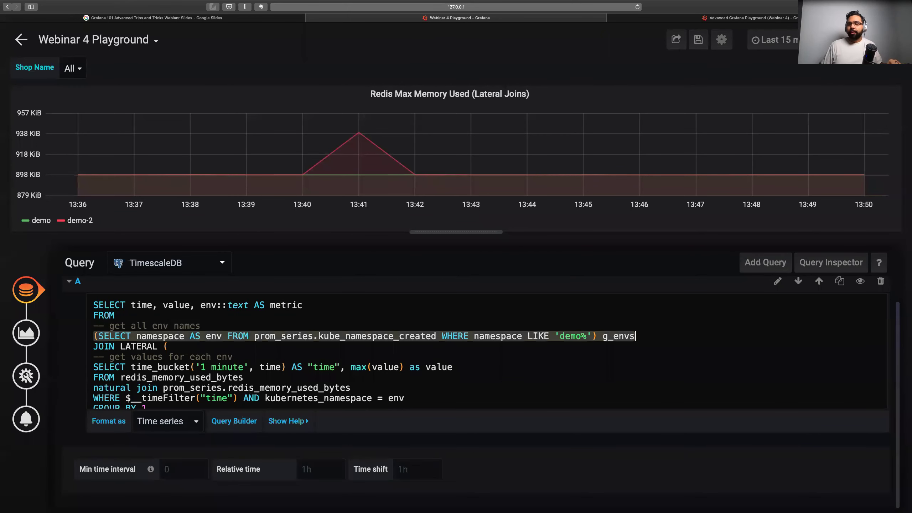
# Compare the Shop Name variable's options with the lateral join query's namespace LIKE 'demo%' filter, leaving the variable on All
pyautogui.scroll(-3, 237, 374)
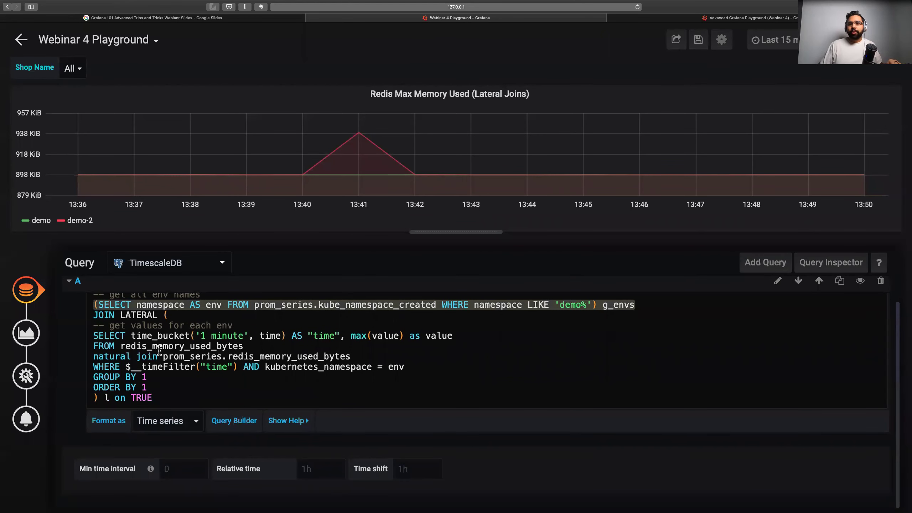
pyautogui.scroll(3, 293, 367)
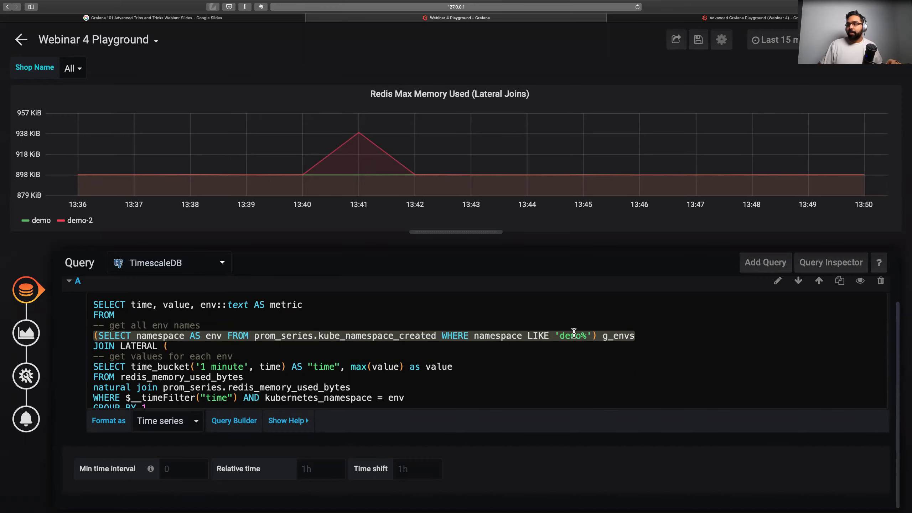
pyautogui.click(80, 74)
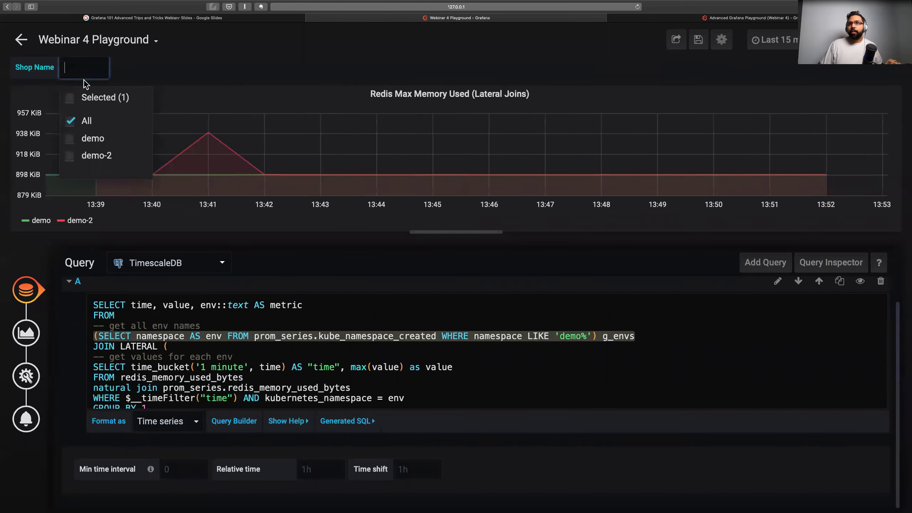
pyautogui.click(684, 340)
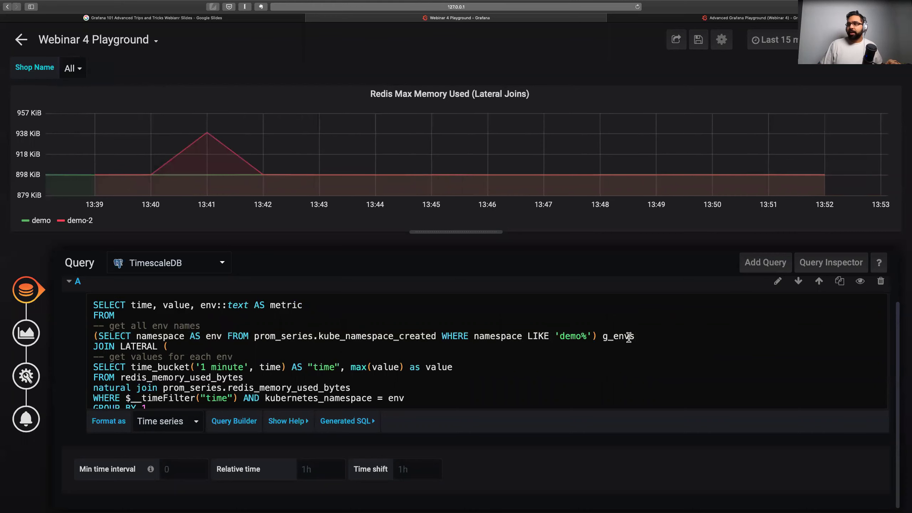
# Highlight the inner lateral subquery that gets values for each env, from SELECT time_bucket to ORDER BY 1
pyautogui.scroll(-2, 294, 356)
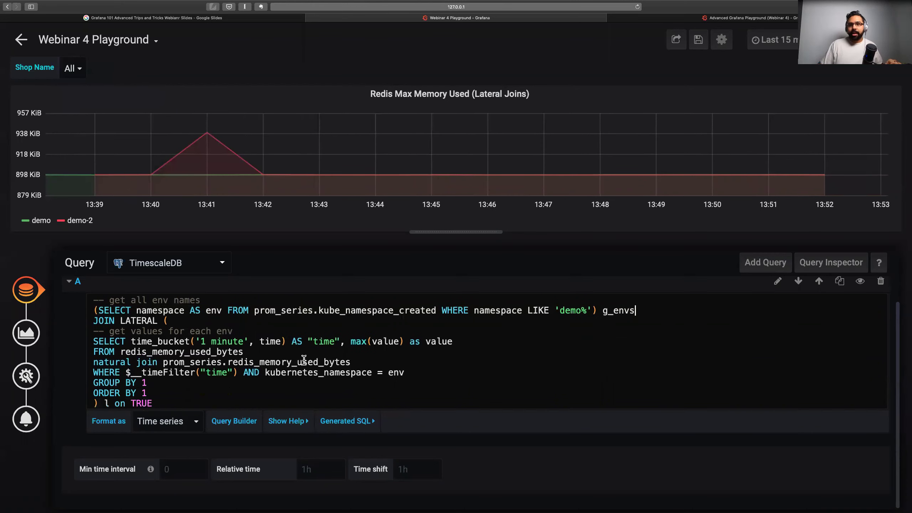
pyautogui.scroll(-1, 178, 337)
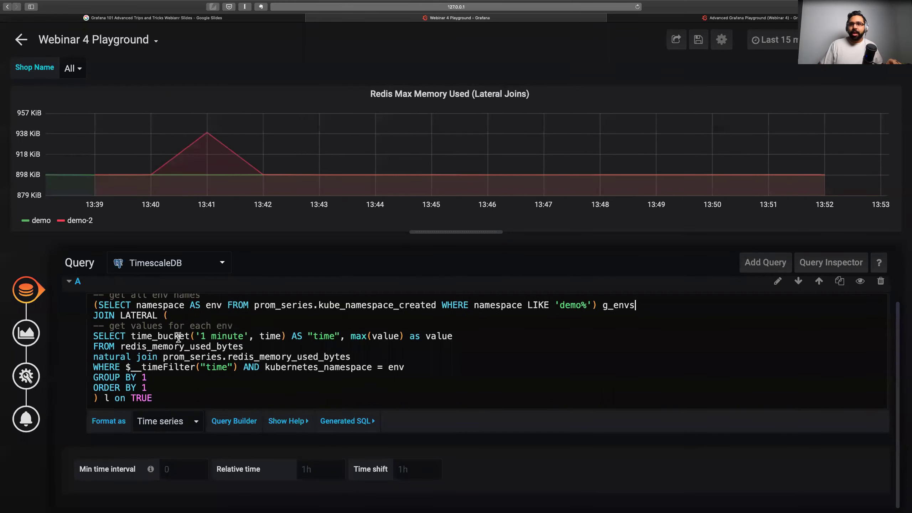
pyautogui.moveTo(95, 332); pyautogui.dragTo(147, 388)
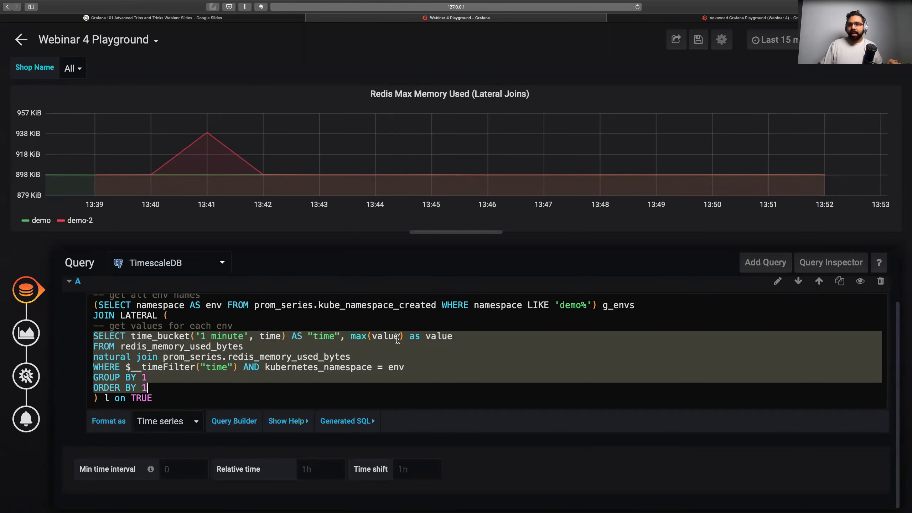
pyautogui.click(205, 346)
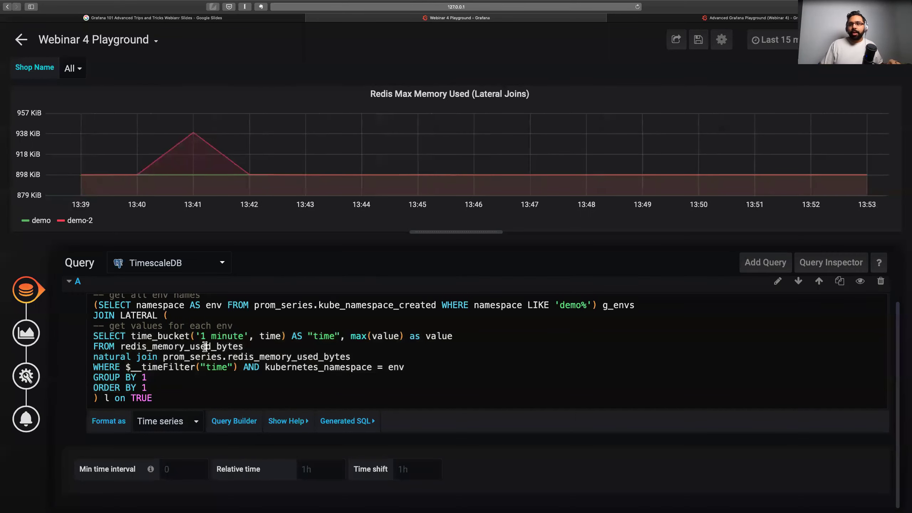
# Highlight the inner WHERE line with kubernetes_namespace = env and the namespace AS env alias it refers to
pyautogui.moveTo(94, 366); pyautogui.dragTo(401, 371)
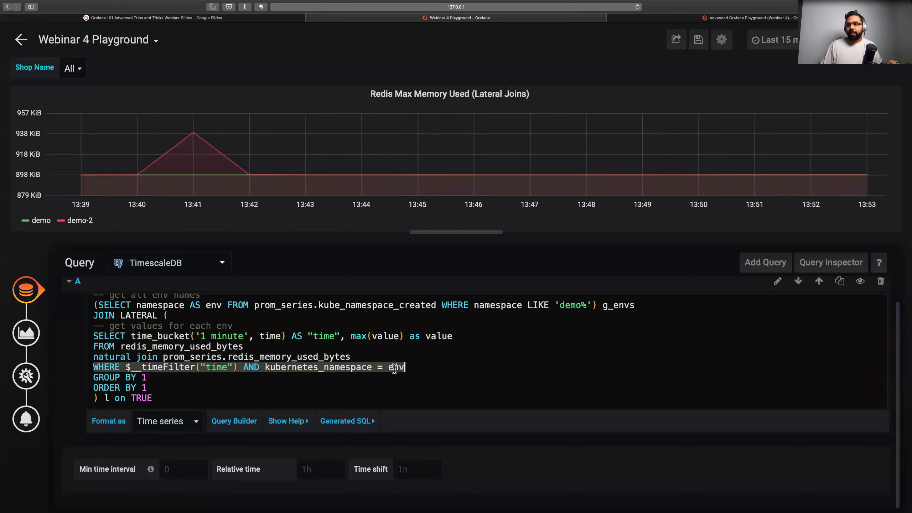
pyautogui.click(390, 366)
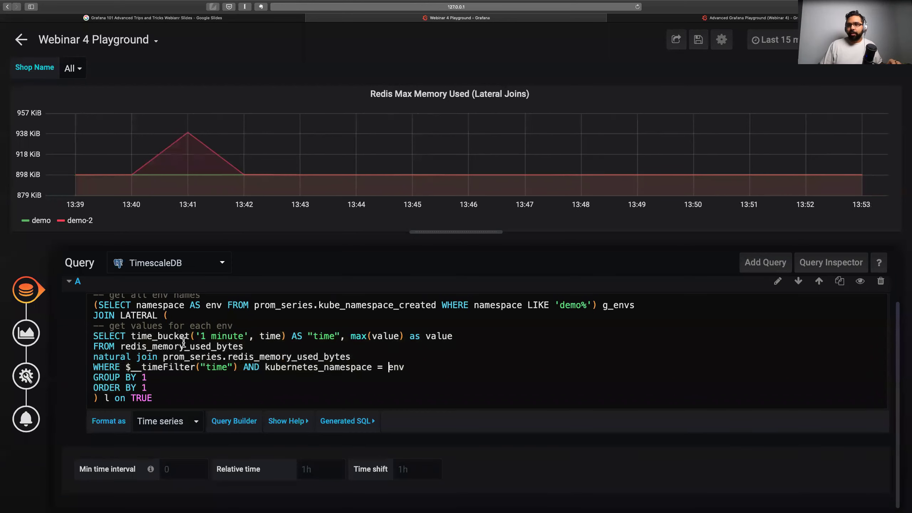
pyautogui.moveTo(222, 306); pyautogui.dragTo(138, 304)
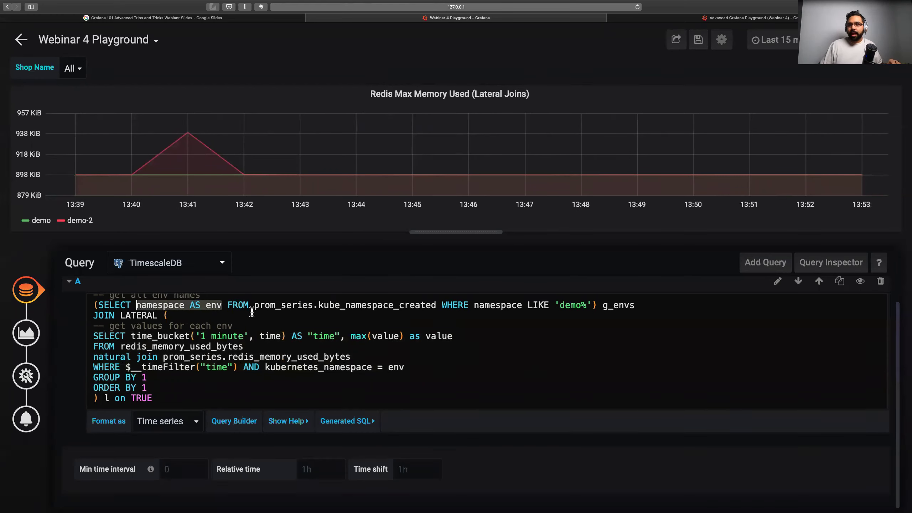
pyautogui.click(387, 357)
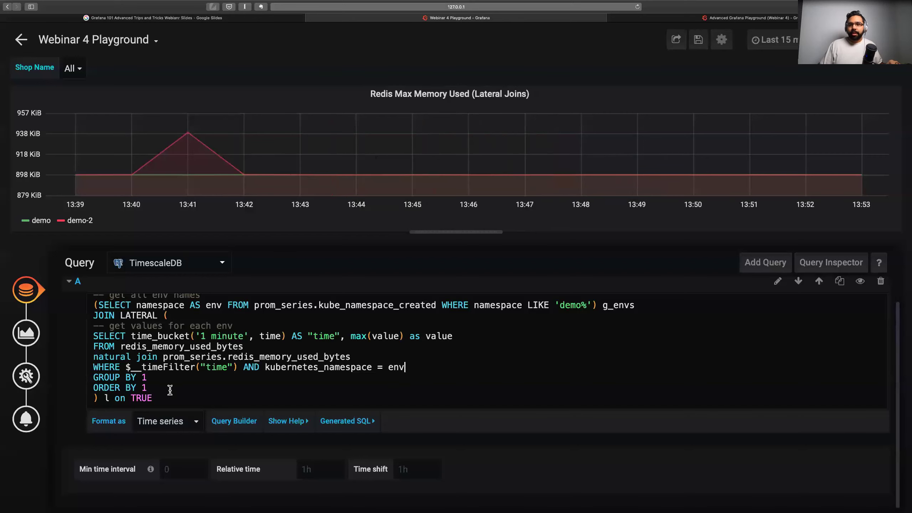
# Highlight the query's closing ") l on TRUE" line and return to the dashboard
pyautogui.moveTo(152, 398); pyautogui.dragTo(93, 397)
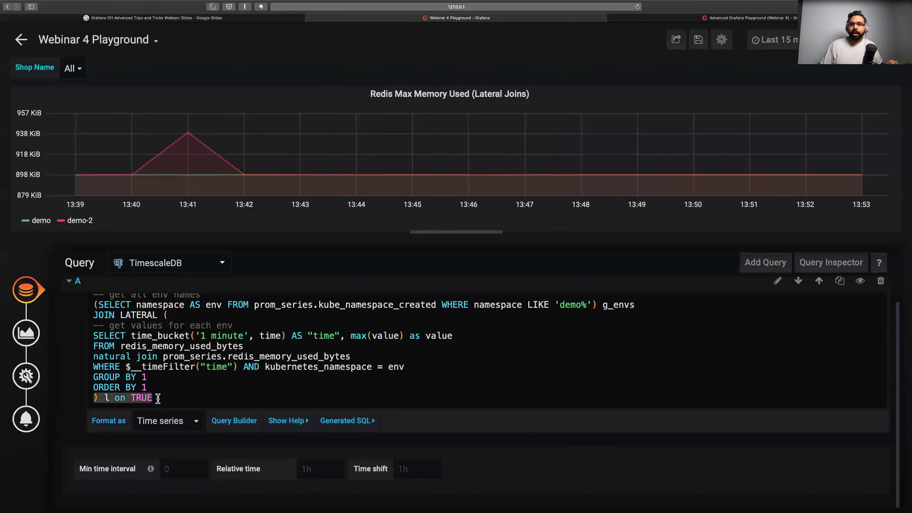
pyautogui.click(264, 273)
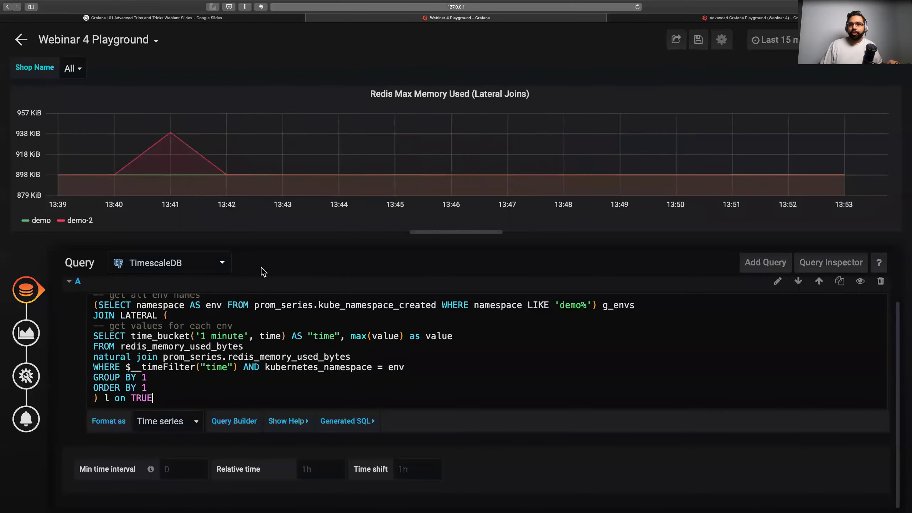
pyautogui.click(28, 45)
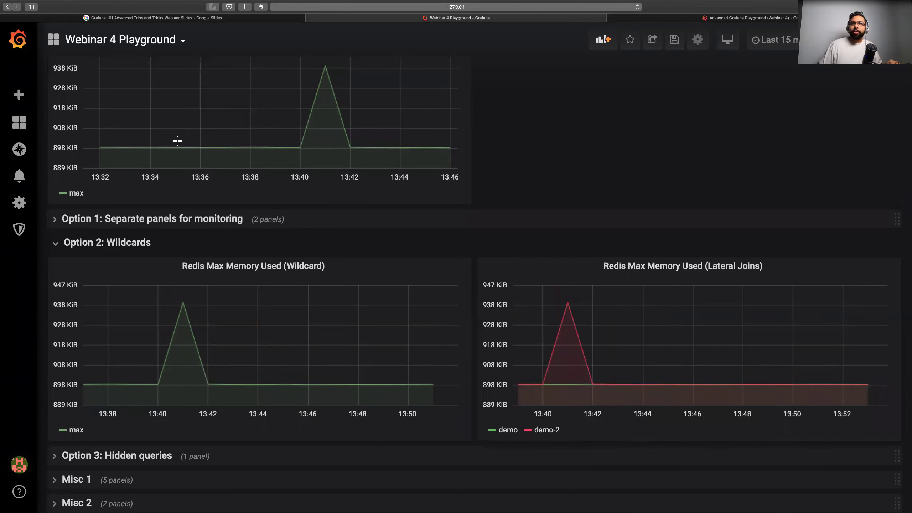
pyautogui.scroll(2, 337, 282)
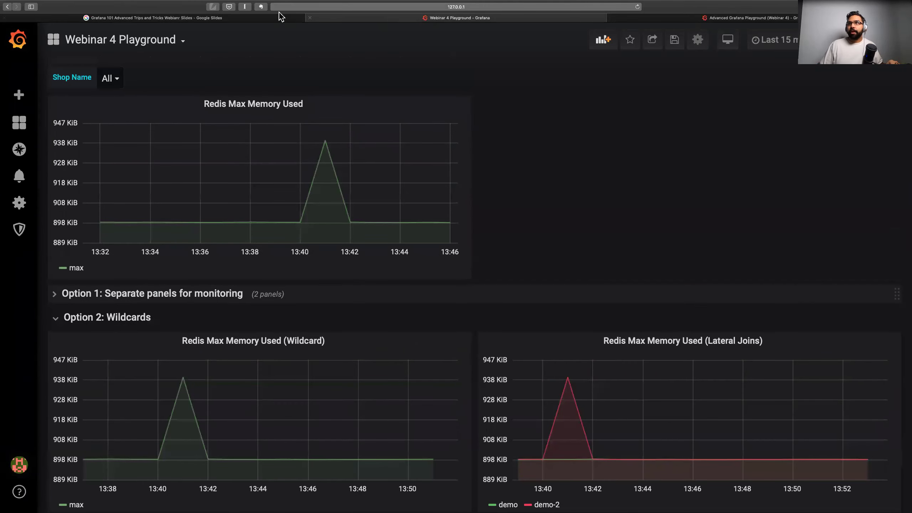
# Switch to the Google Slides deck and present the Option #2 slide on wildcards and LATERAL JOIN in Postgres
pyautogui.click(253, 18)
pyautogui.press('super+Return')
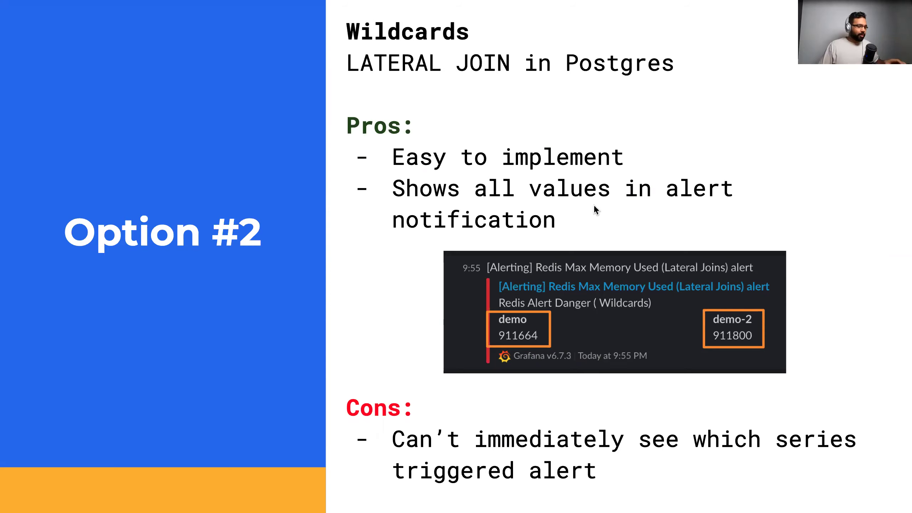
pyautogui.press('Escape')
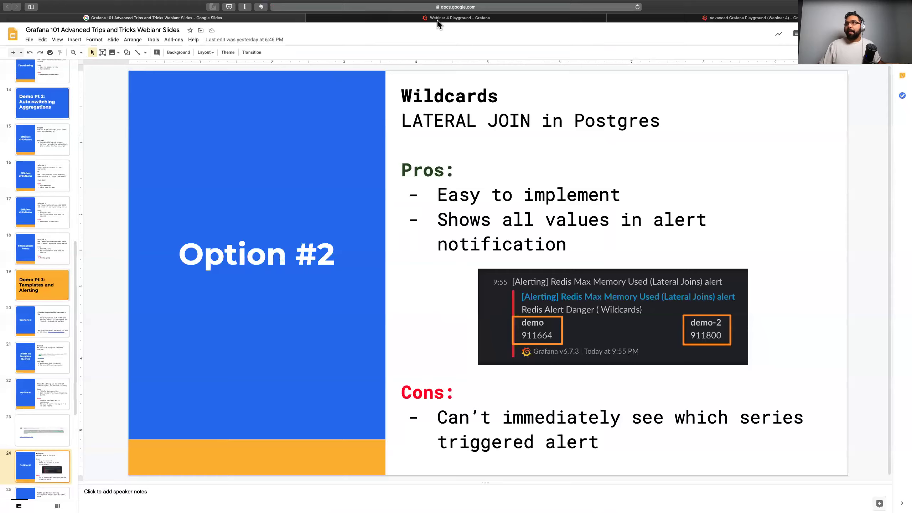
pyautogui.click(539, 20)
pyautogui.scroll(-1, 509, 359)
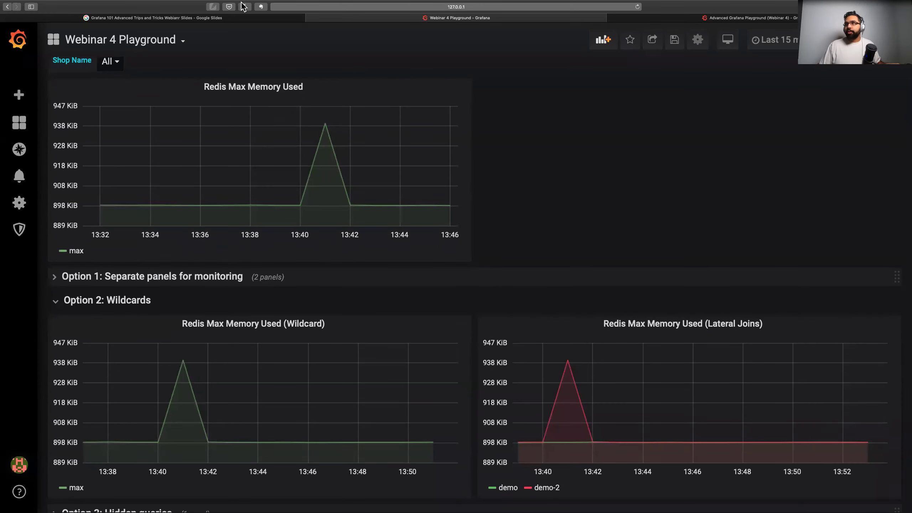
pyautogui.click(230, 22)
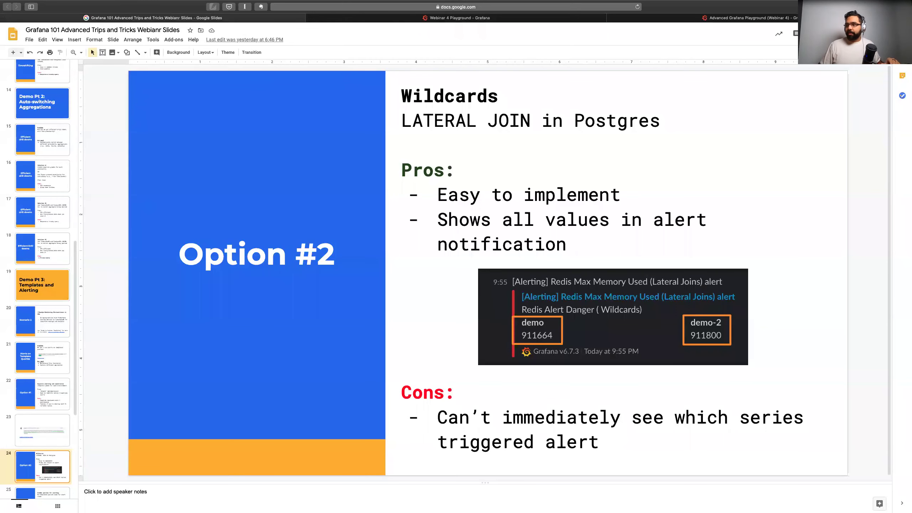
pyautogui.press('super+Return')
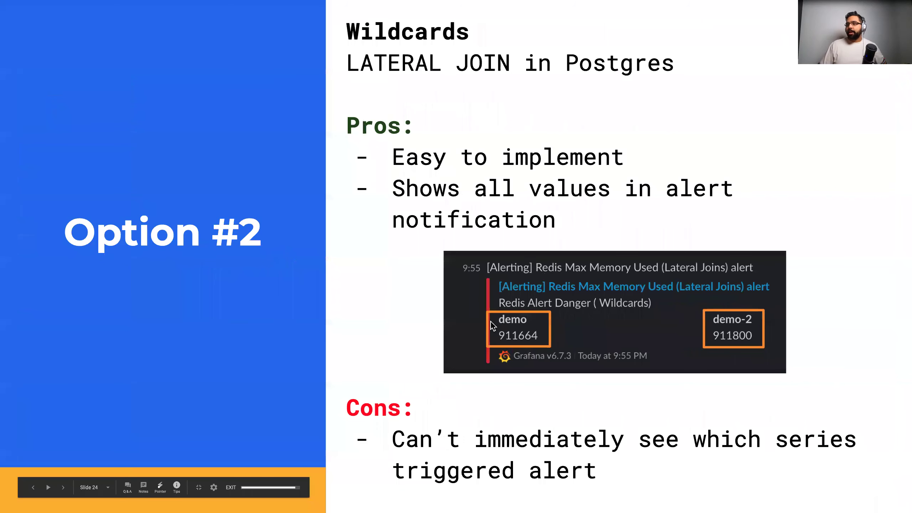
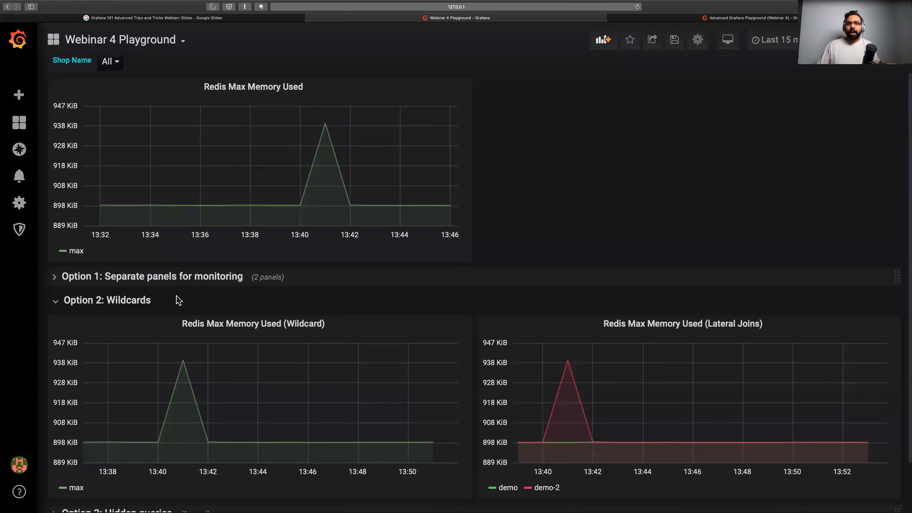
# Open the Redis Max Memory Used (Lateral Joins) panel in Grafana for editing and create an alert rule on it
pyautogui.click(769, 328)
pyautogui.click(714, 363)
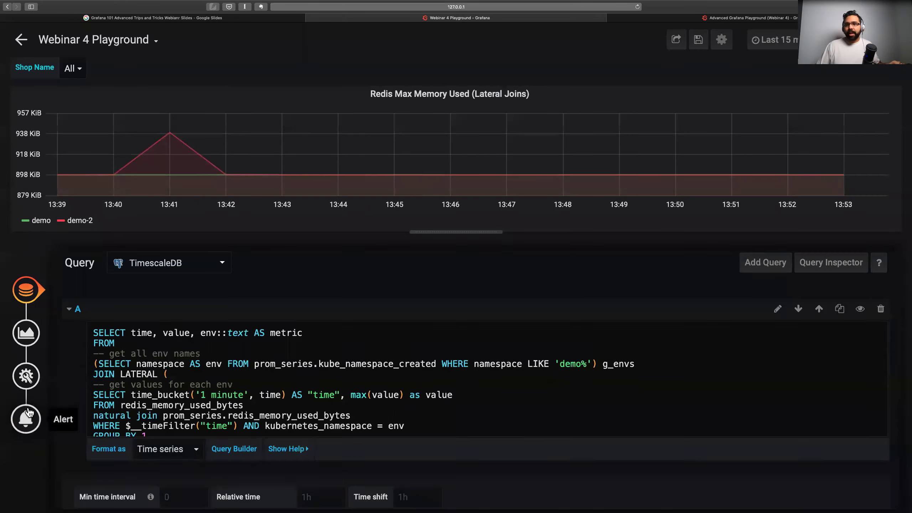
pyautogui.click(26, 419)
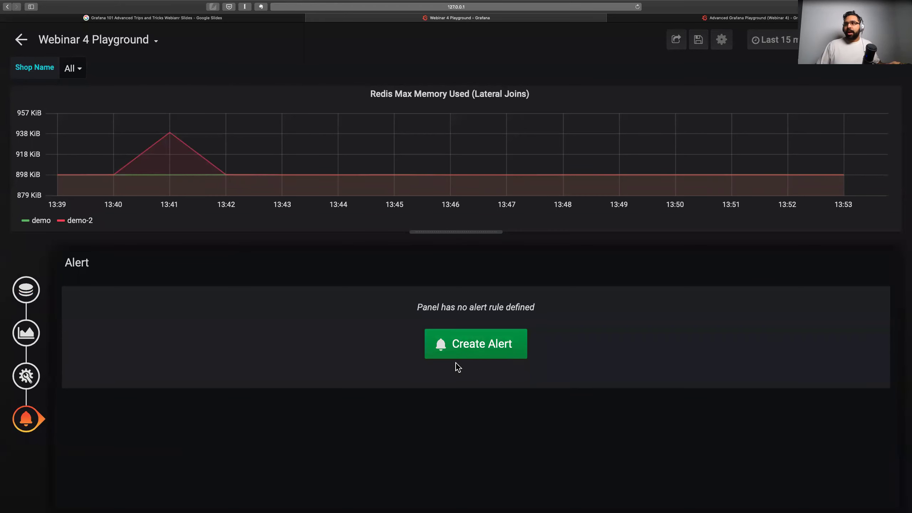
pyautogui.click(448, 355)
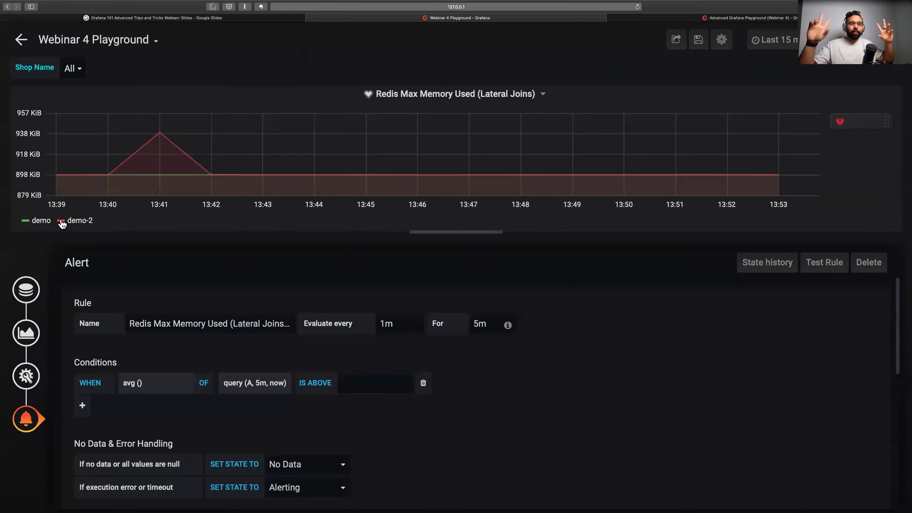
# Return to the dashboard, collapse the Option 2: Wildcards row and expand the Option 3: Hidden queries row
pyautogui.click(21, 40)
pyautogui.scroll(-1, 90, 305)
pyautogui.click(62, 293)
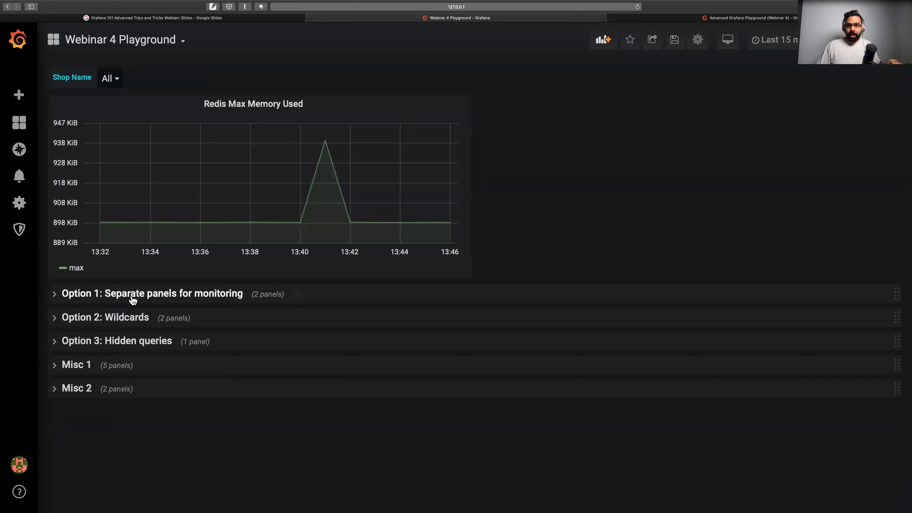
pyautogui.click(85, 347)
pyautogui.scroll(-2, 169, 301)
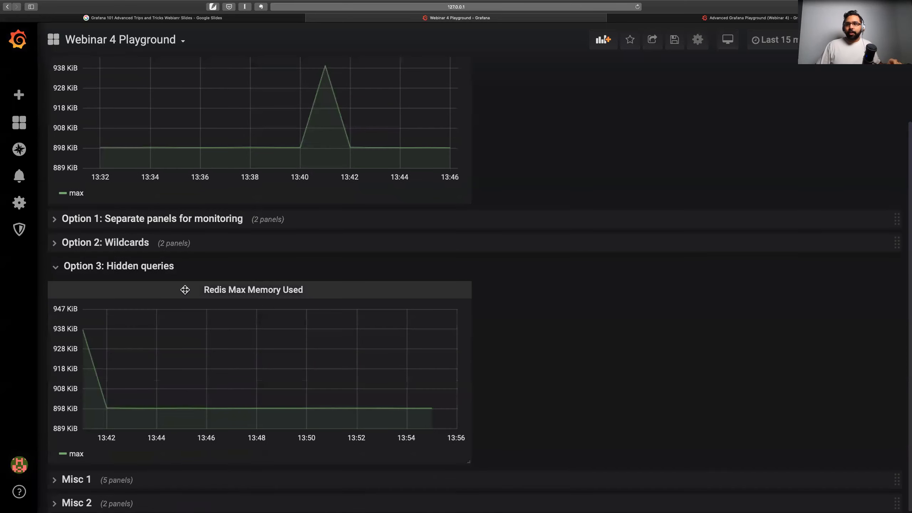
# Open the Redis Max Memory Used panel under Option 3 for editing and review its queries A, B and C
pyautogui.click(311, 292)
pyautogui.click(313, 328)
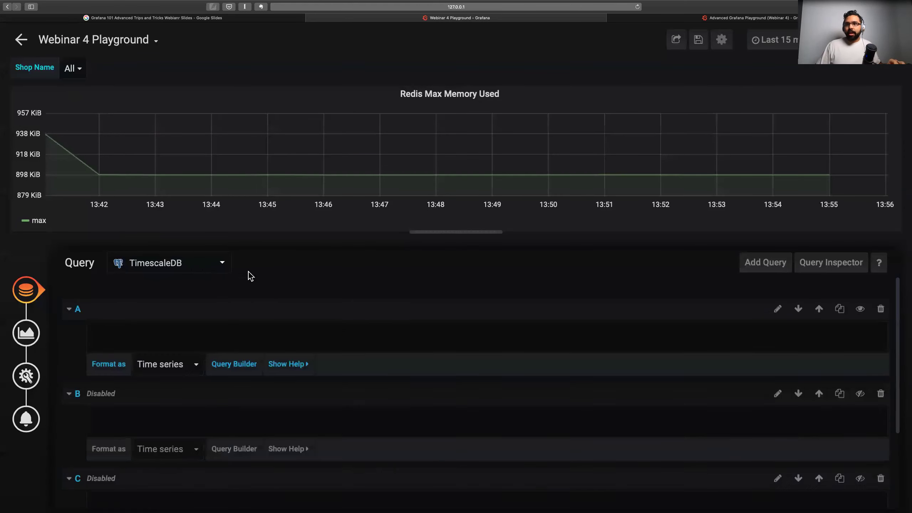
pyautogui.scroll(-5, 273, 302)
pyautogui.scroll(-3, 217, 364)
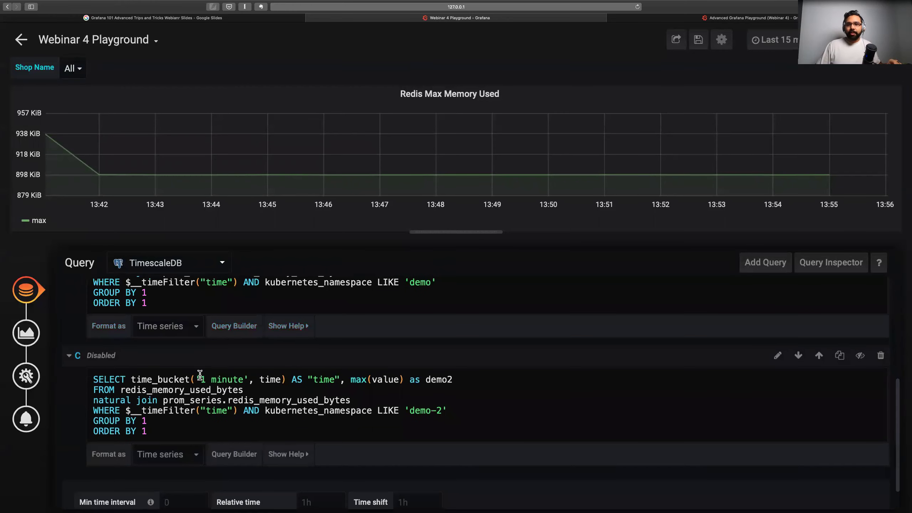
pyautogui.scroll(6, 185, 376)
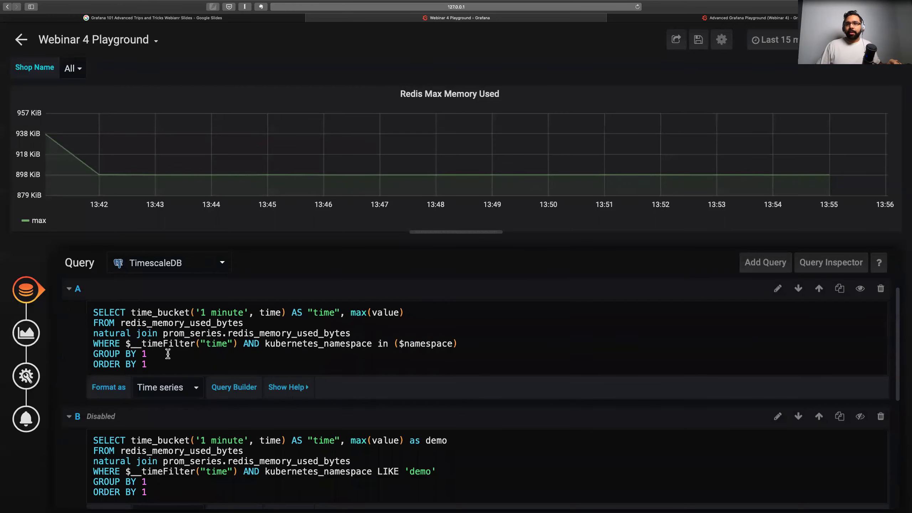
# Highlight query A's WHERE line and its ($namespace) template variable
pyautogui.moveTo(457, 361); pyautogui.dragTo(95, 359)
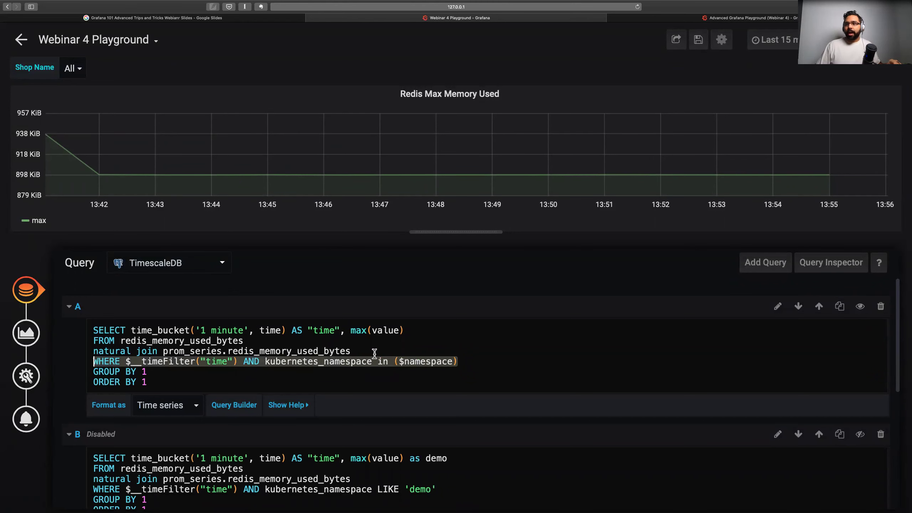
pyautogui.click(401, 360)
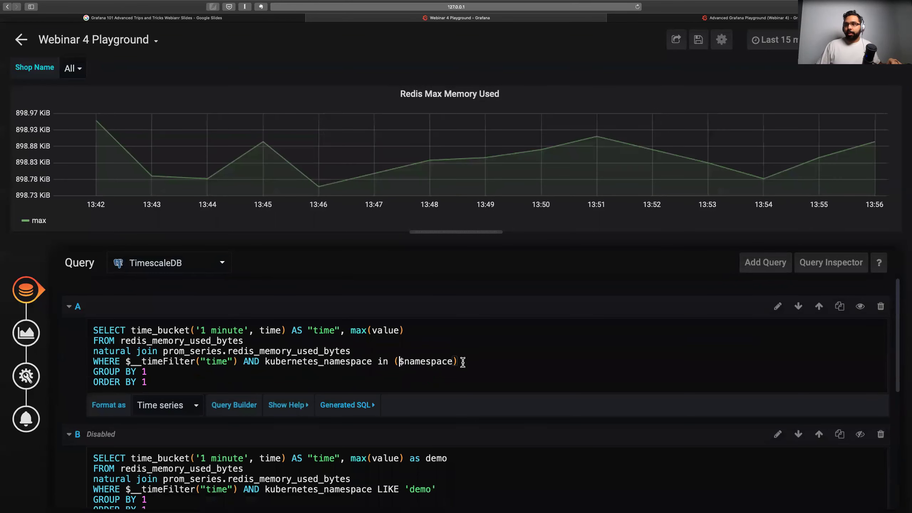
pyautogui.moveTo(461, 361); pyautogui.dragTo(401, 364)
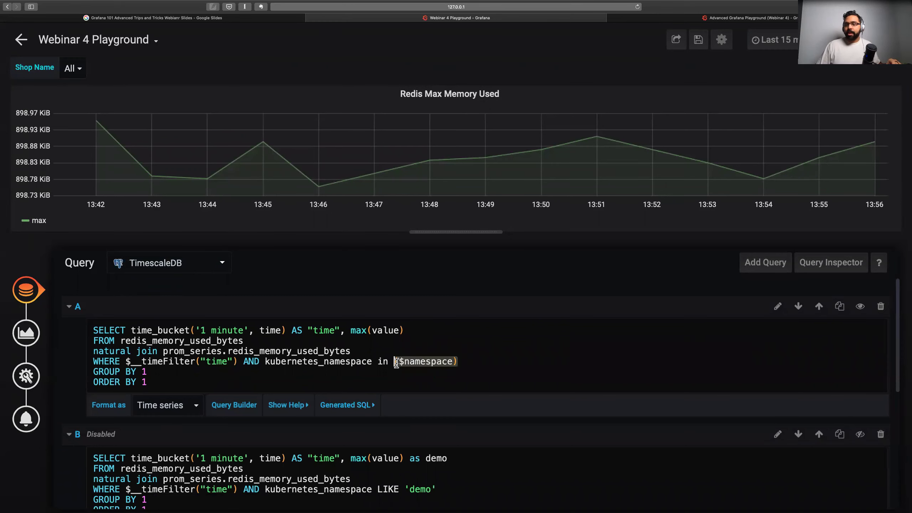
pyautogui.click(405, 362)
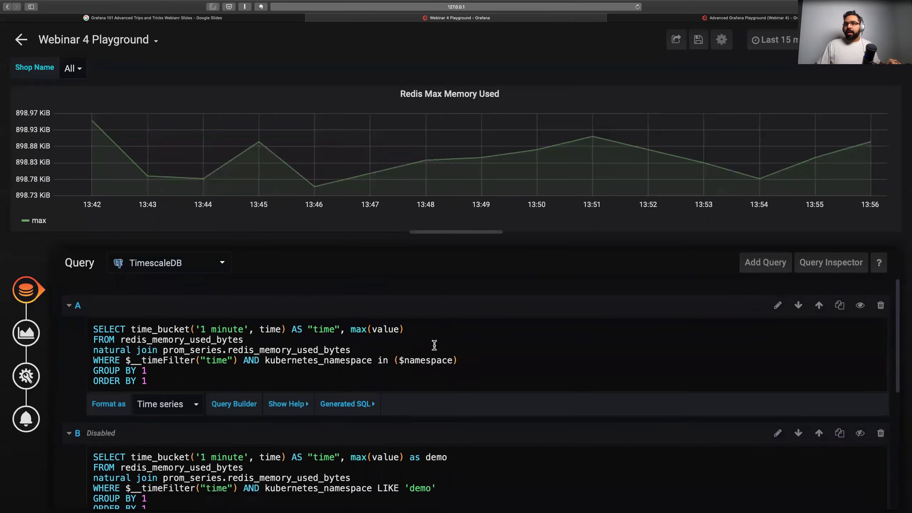
# Enable queries B and C to compare their demo and demo2 series in the graph, and disable both again
pyautogui.scroll(-3, 395, 348)
pyautogui.scroll(-1, 202, 371)
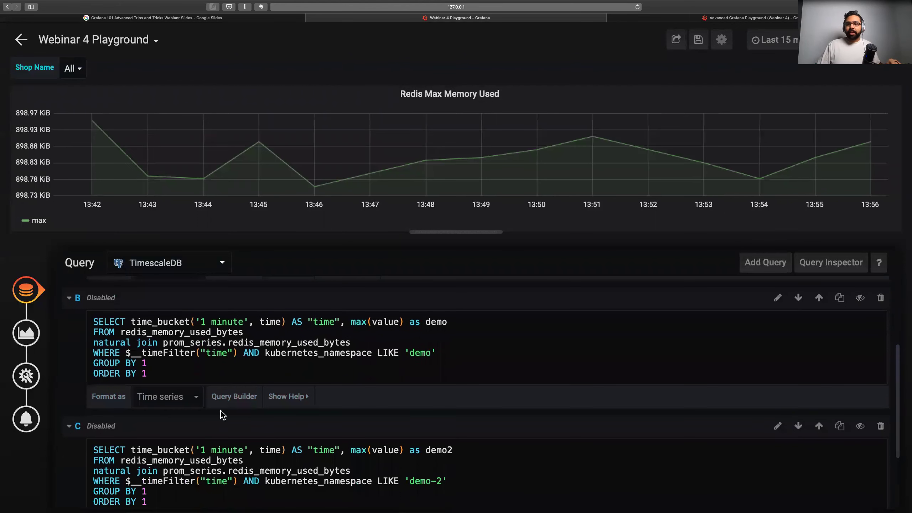
pyautogui.click(861, 299)
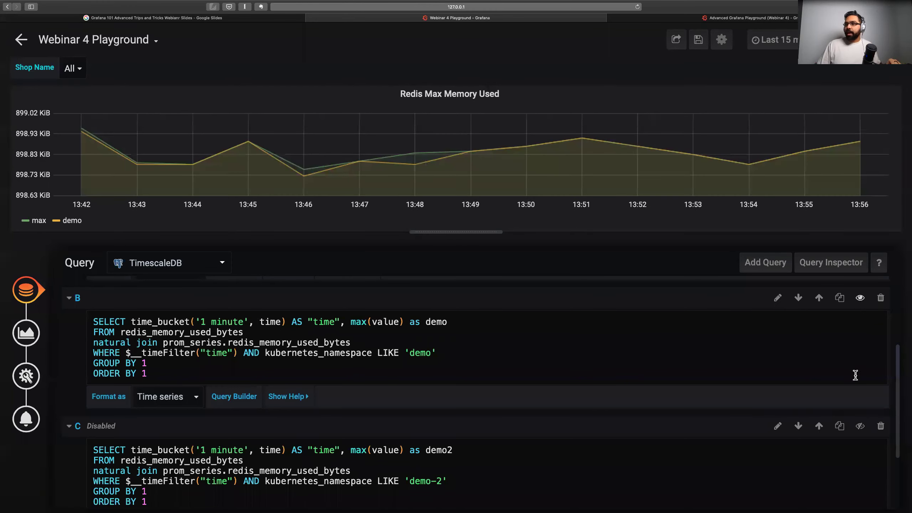
pyautogui.click(860, 426)
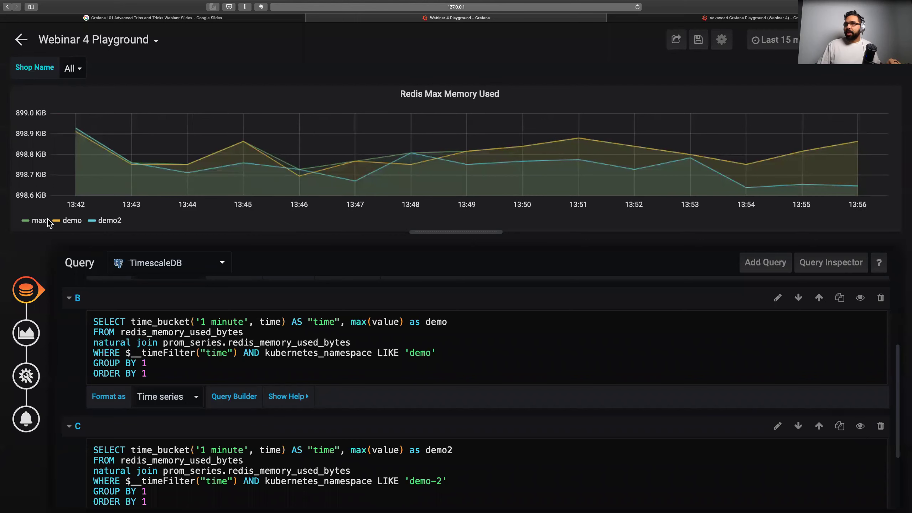
pyautogui.click(860, 298)
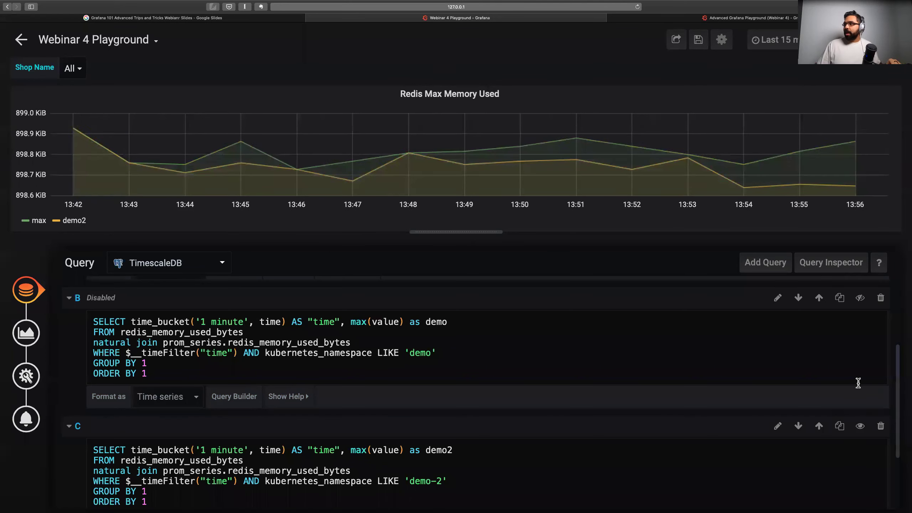
pyautogui.click(860, 426)
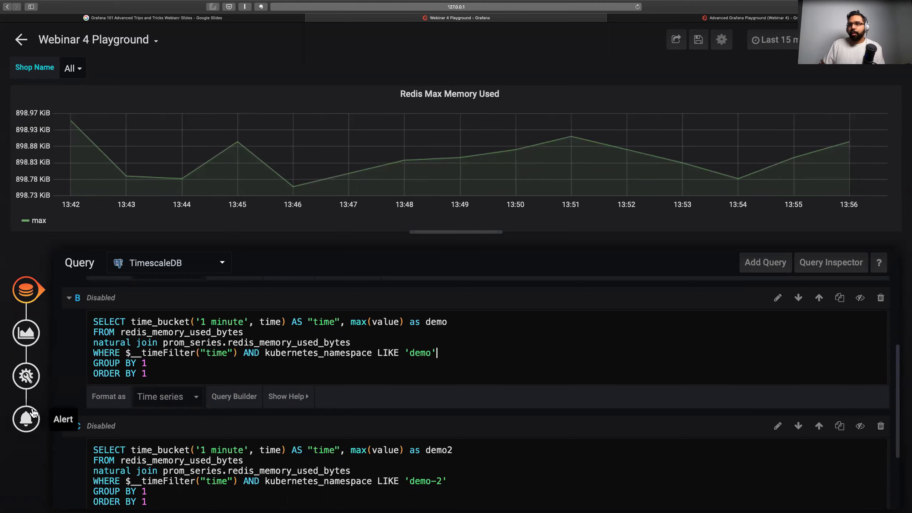
# Create an alert rule on the Redis Max Memory Used panel and open its condition's query choices
pyautogui.click(27, 418)
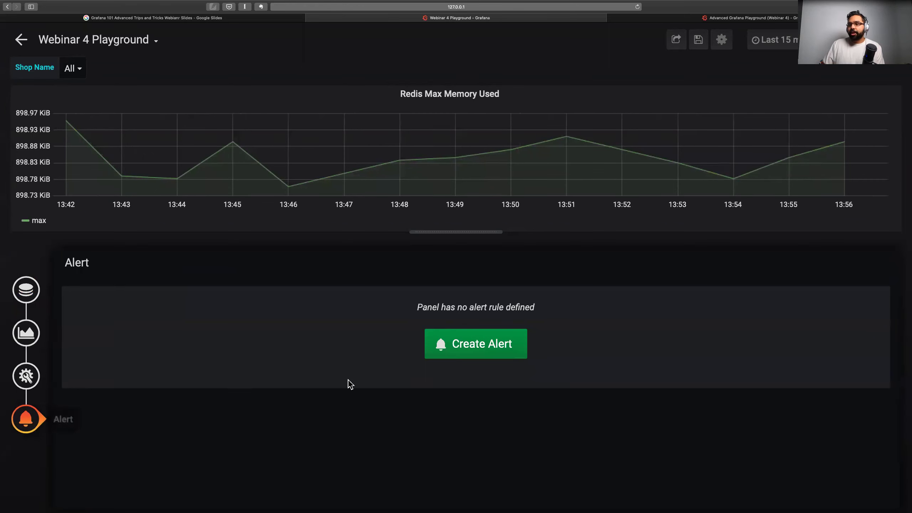
pyautogui.click(468, 344)
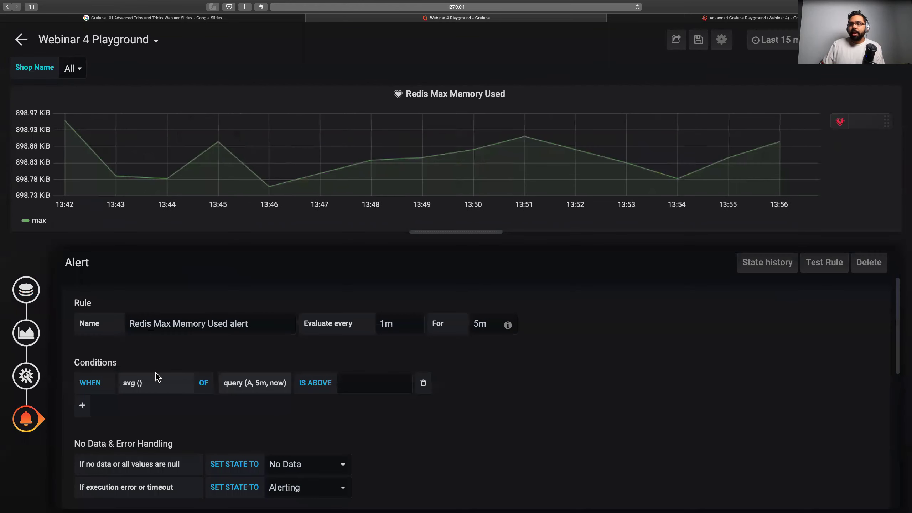
pyautogui.click(245, 384)
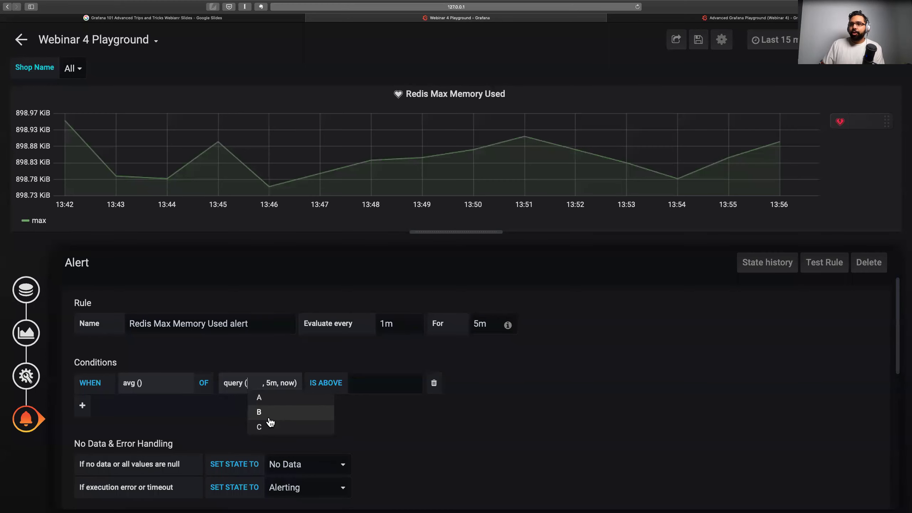
# Go back to the panel's queries and examine the un-templated SQL of disabled queries B and C
pyautogui.click(28, 291)
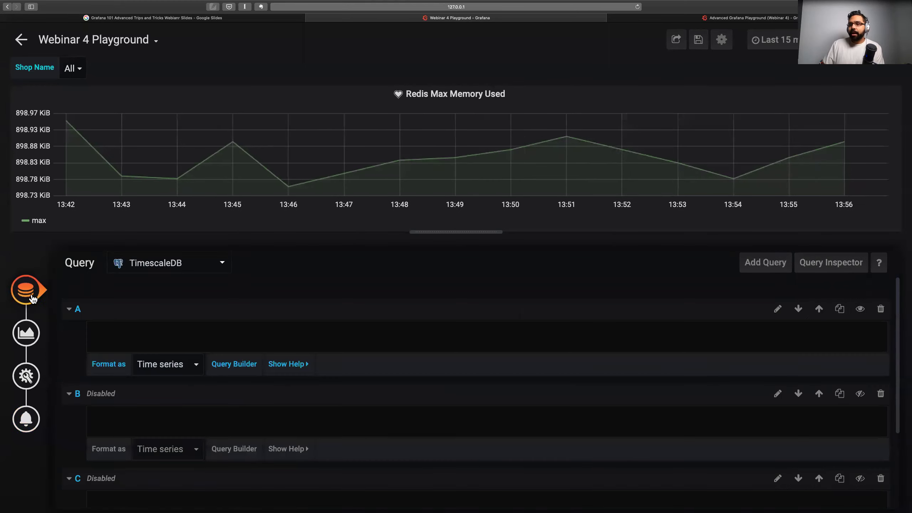
pyautogui.scroll(-2, 252, 432)
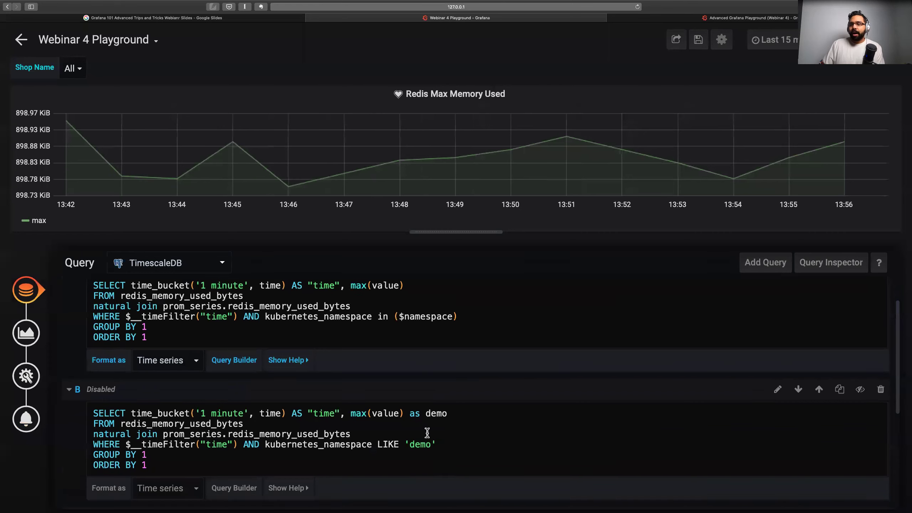
pyautogui.moveTo(149, 467); pyautogui.dragTo(94, 415)
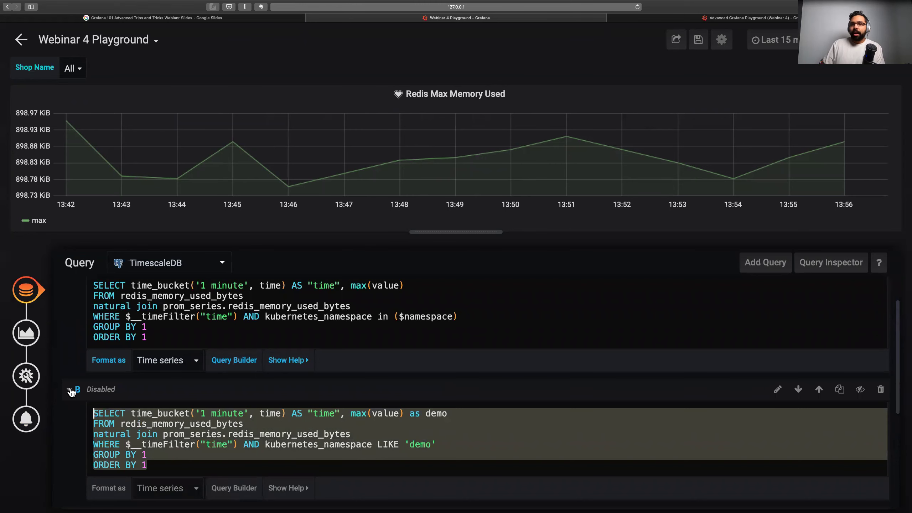
pyautogui.scroll(-4, 86, 384)
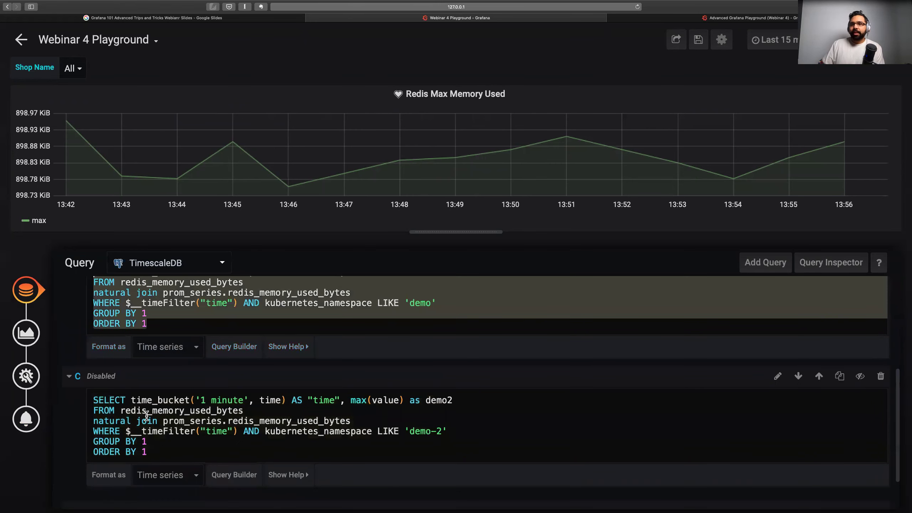
pyautogui.scroll(5, 165, 380)
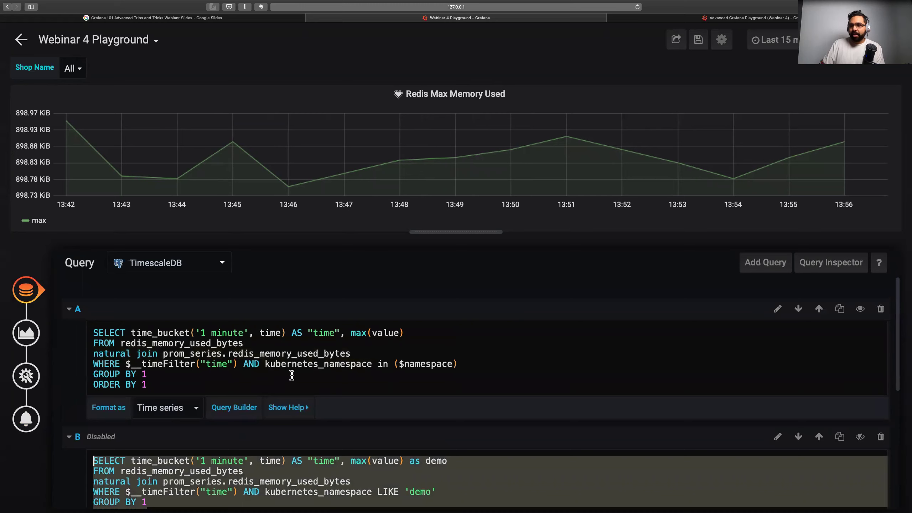
# Try queries B and A in the alert rule's condition and settle on query B
pyautogui.click(26, 418)
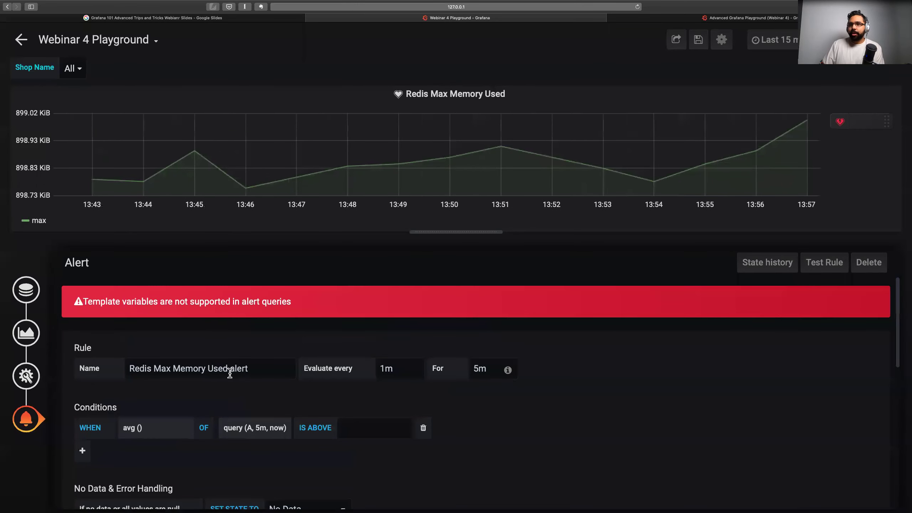
pyautogui.click(249, 428)
pyautogui.click(258, 453)
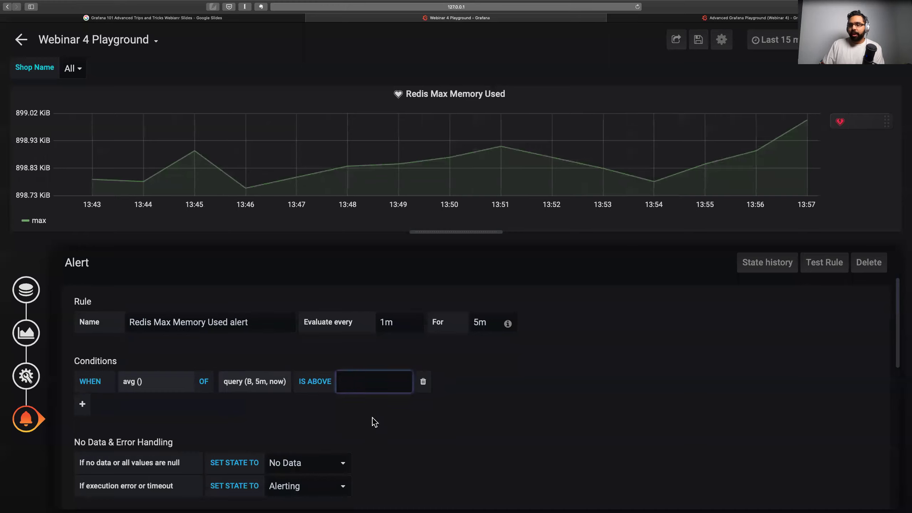
pyautogui.click(251, 382)
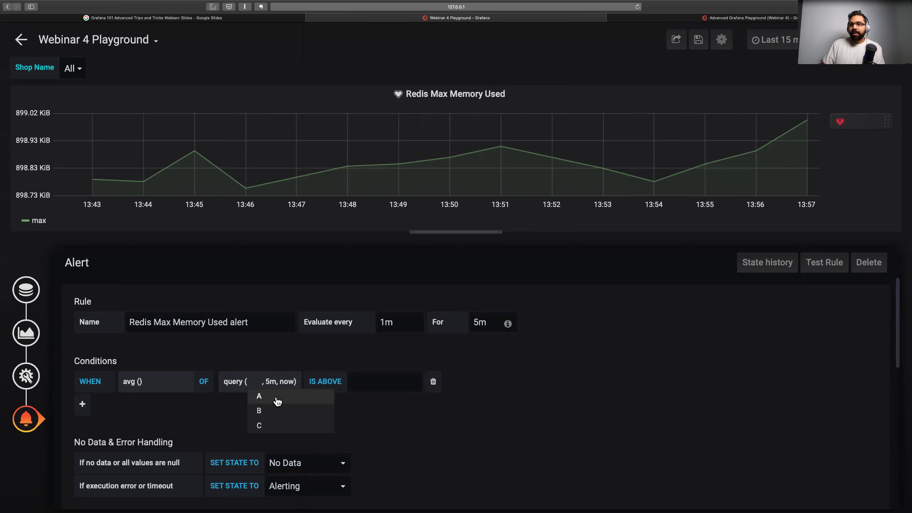
pyautogui.click(277, 396)
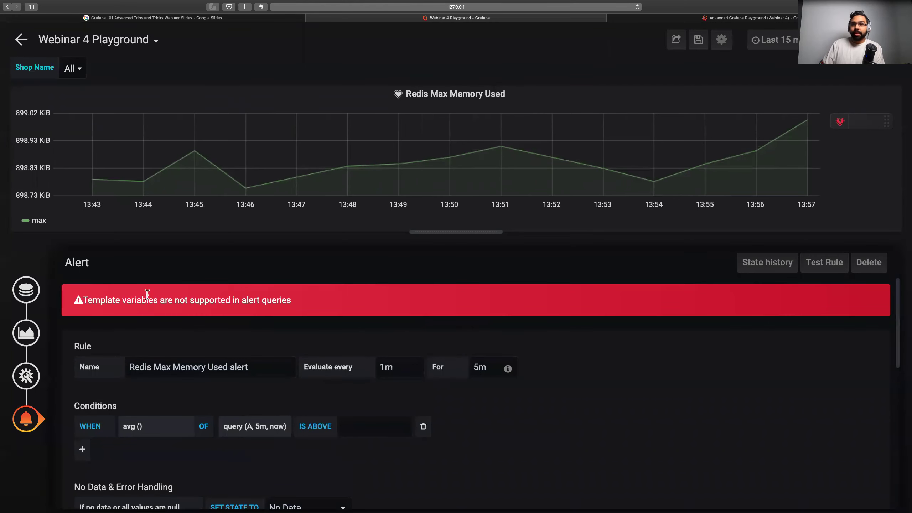
pyautogui.click(253, 428)
pyautogui.click(254, 458)
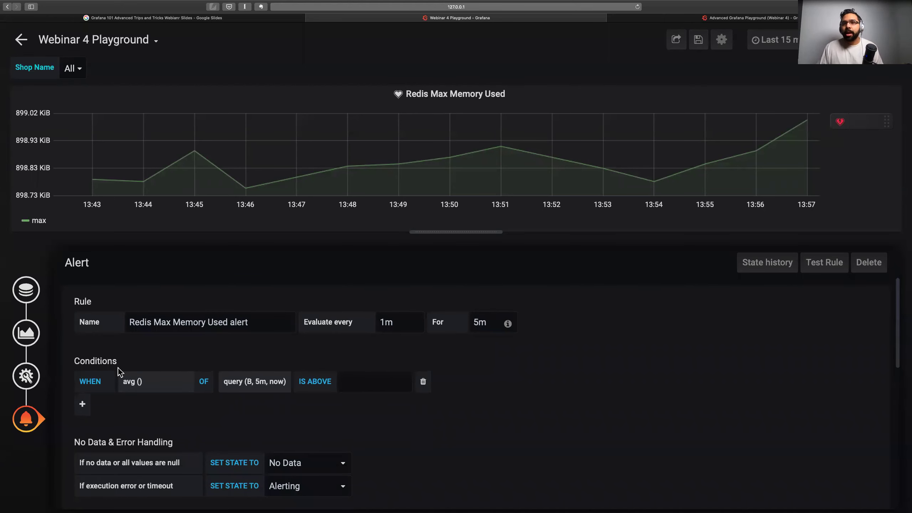
# Return to the panel's queries and set the Shop Name variable first to demo and then to demo-2 only
pyautogui.click(26, 290)
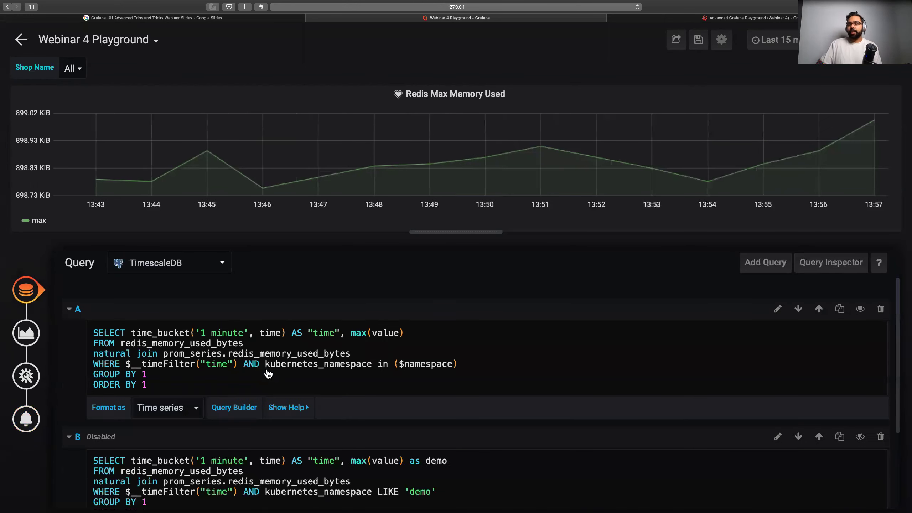
pyautogui.scroll(-5, 267, 374)
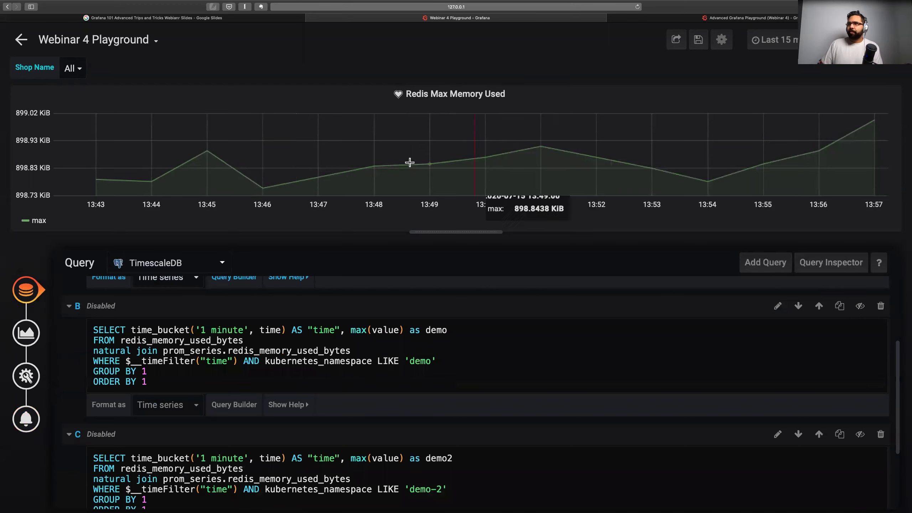
pyautogui.click(76, 73)
pyautogui.click(82, 141)
pyautogui.click(262, 75)
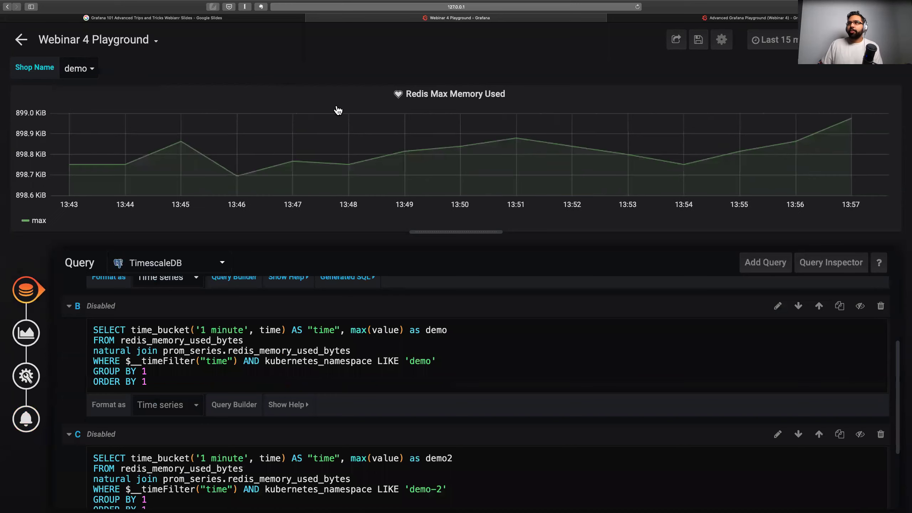
pyautogui.click(91, 69)
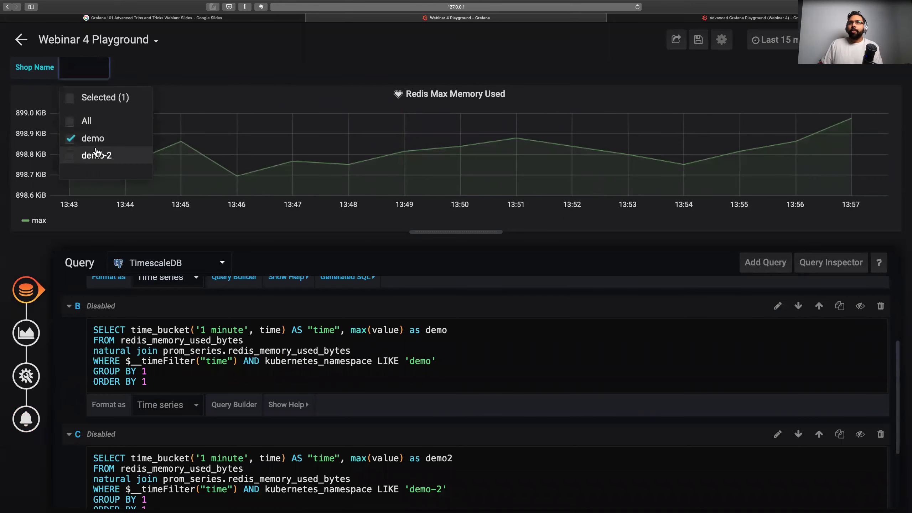
pyautogui.click(96, 154)
pyautogui.click(214, 81)
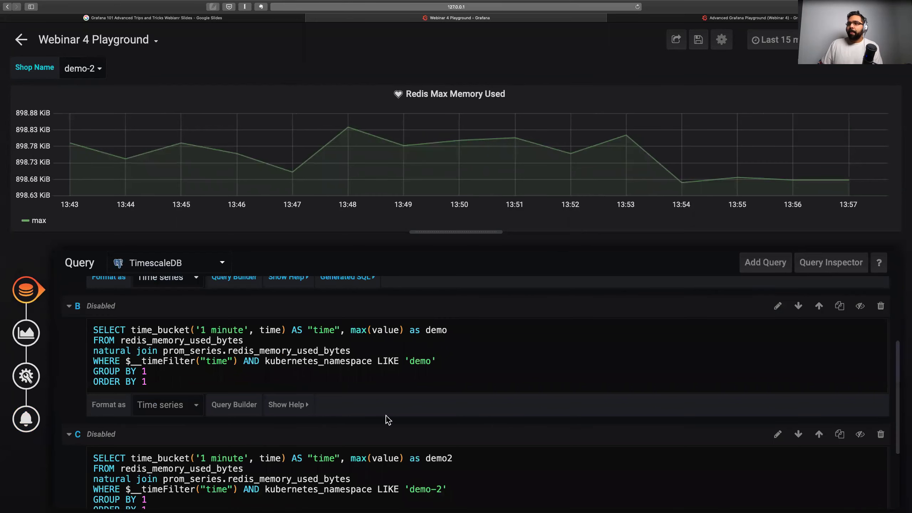
pyautogui.scroll(-3, 336, 481)
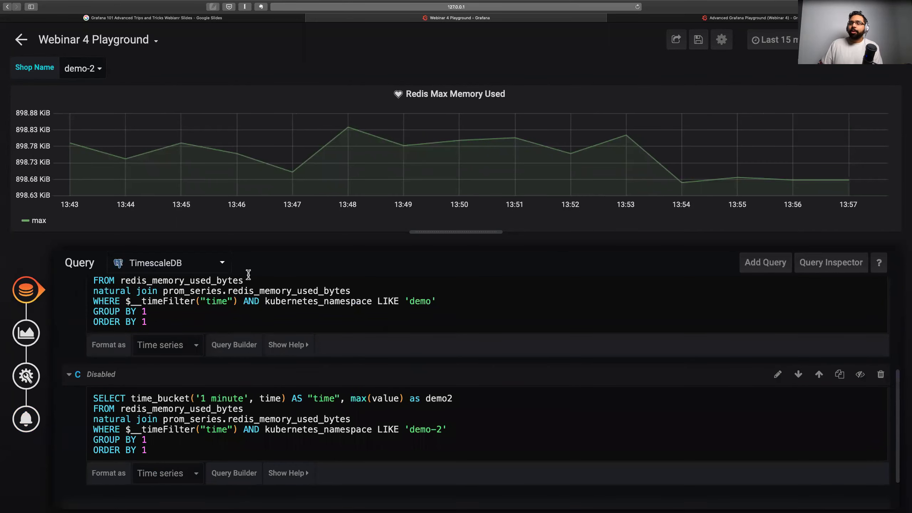
# Switch to Google Slides, present the Option #3 slide about hidden queries full screen, and return to the Grafana panel
pyautogui.click(167, 18)
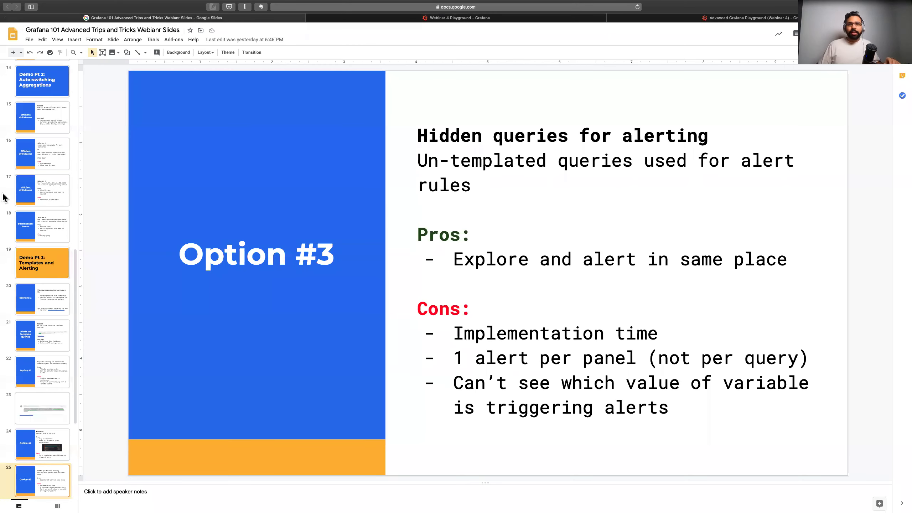
pyautogui.press('super+Return')
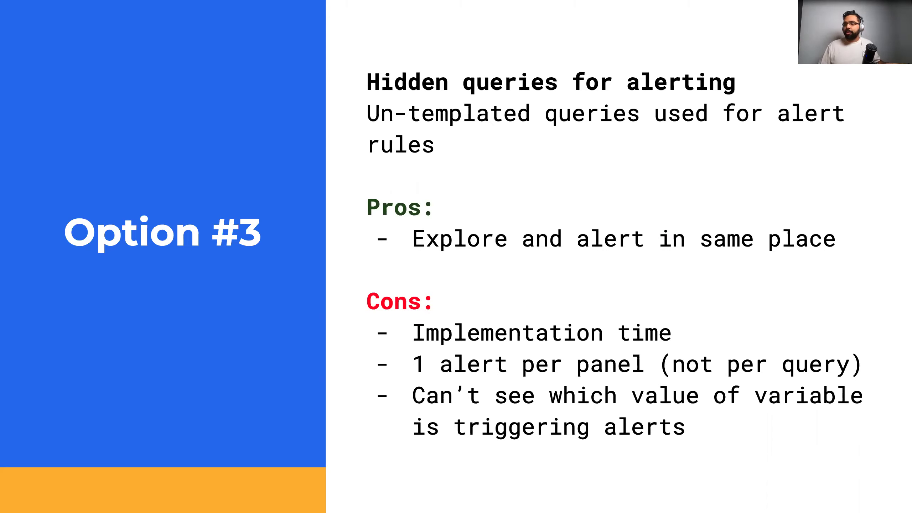
pyautogui.press('Escape')
pyautogui.click(477, 17)
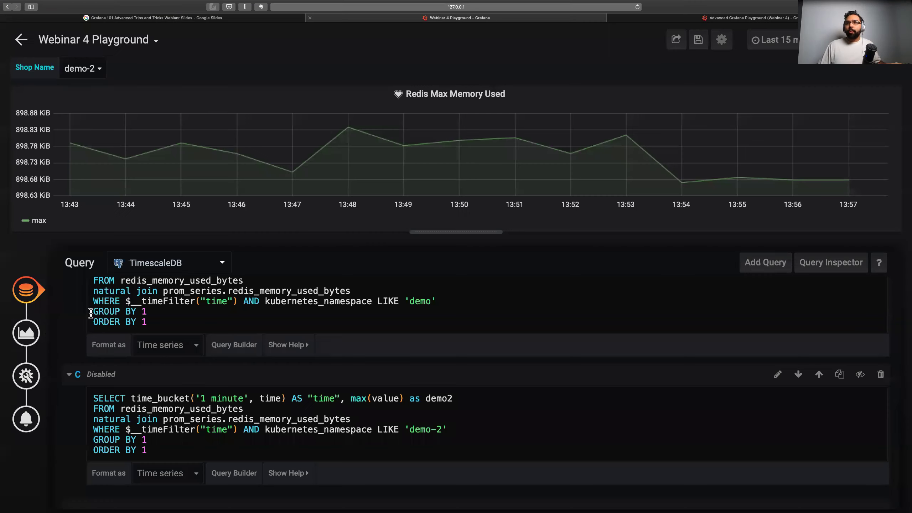
# Set the alert rule's query B condition to trigger when the average is above 80
pyautogui.click(25, 419)
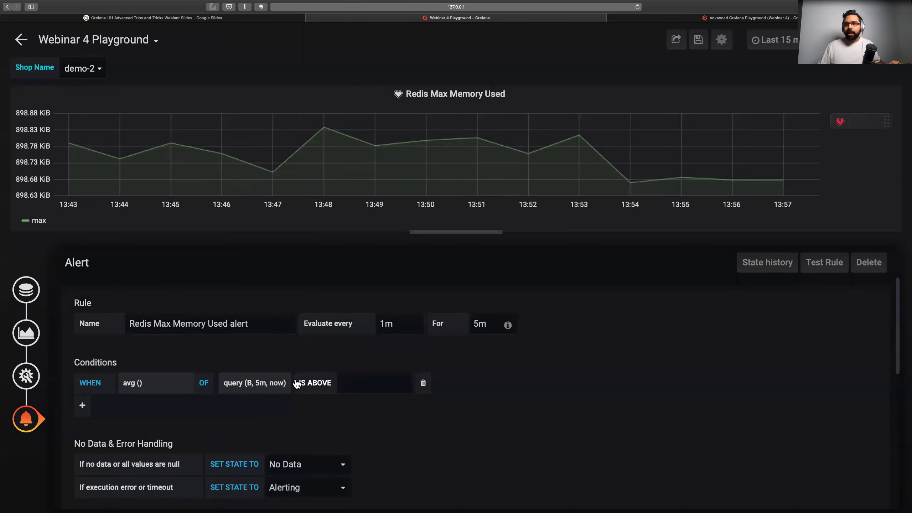
pyautogui.click(384, 379)
pyautogui.write('80')
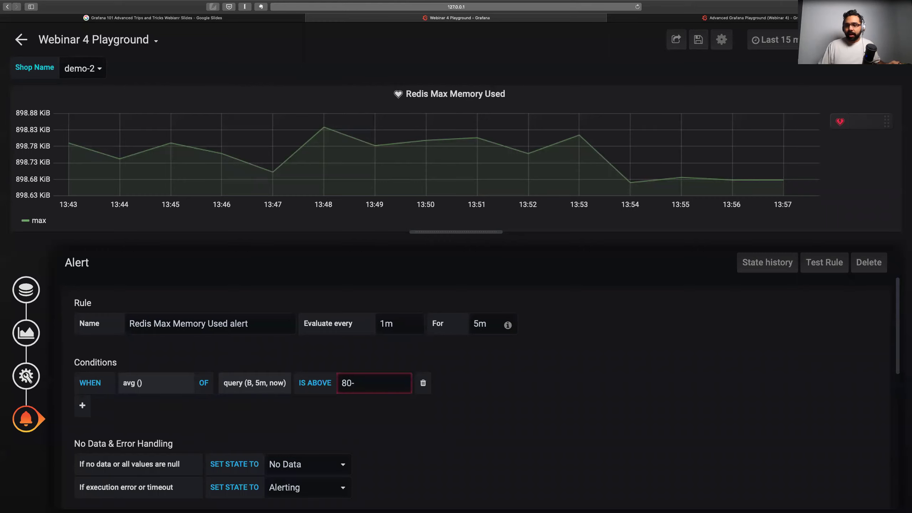
pyautogui.write('-')
pyautogui.press('BackSpace')
pyautogui.click(461, 402)
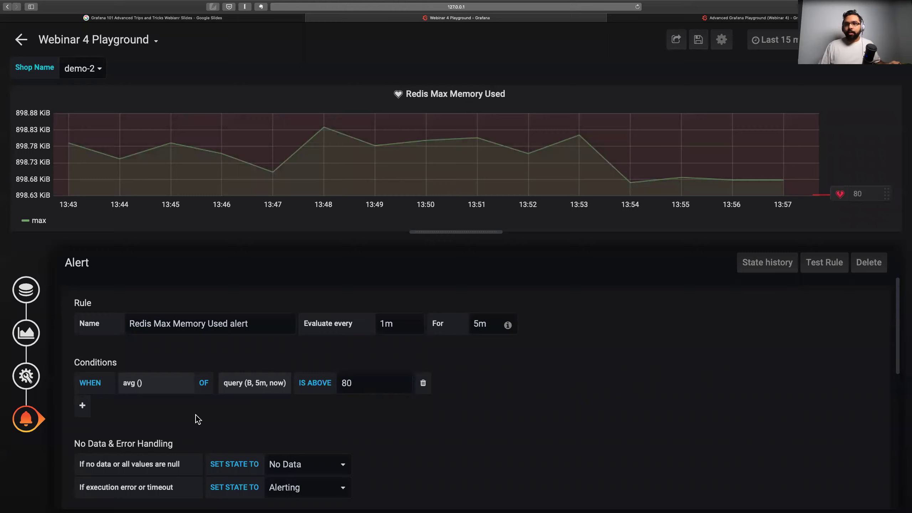
# Add a second alert condition joined with OR that triggers when the average of query C is above 80
pyautogui.click(83, 405)
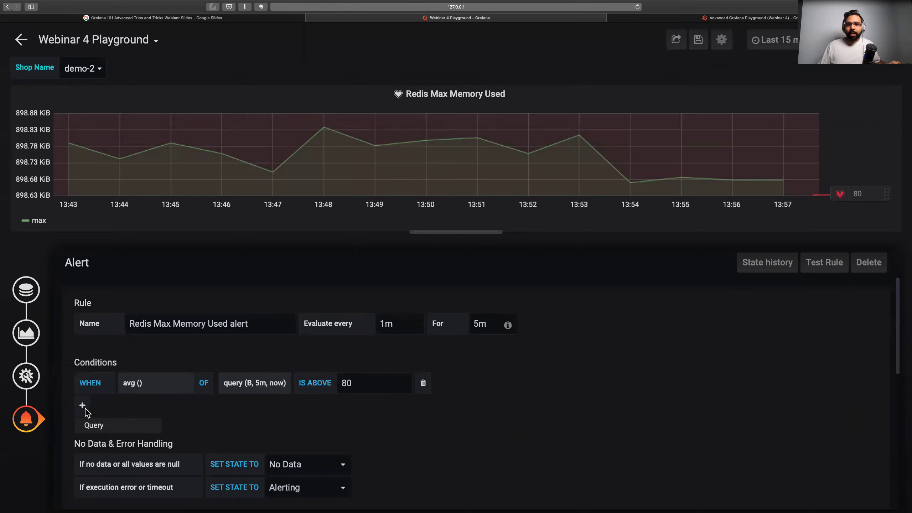
pyautogui.click(92, 426)
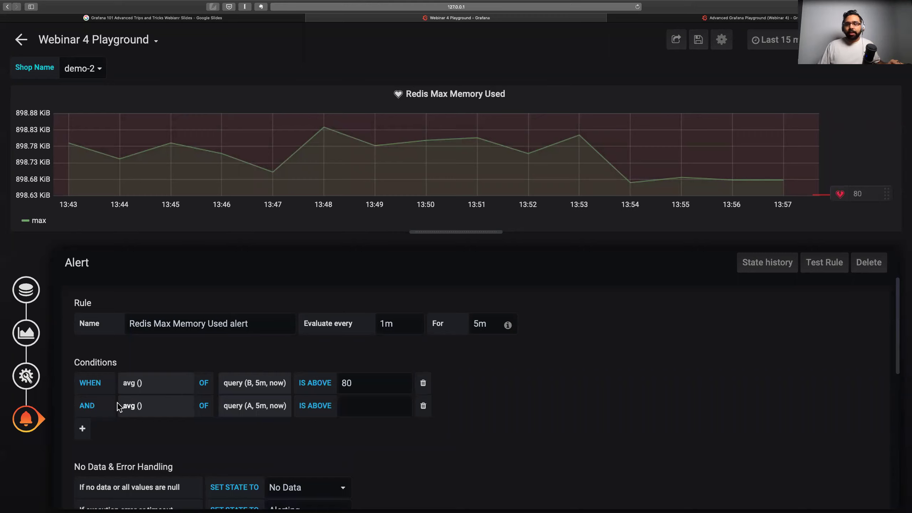
pyautogui.click(88, 405)
pyautogui.click(87, 426)
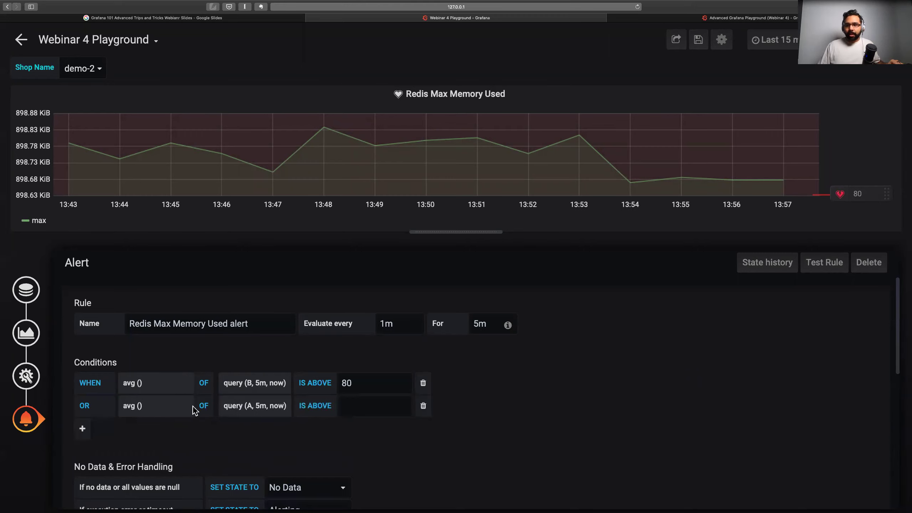
pyautogui.click(246, 405)
pyautogui.click(256, 451)
pyautogui.click(369, 414)
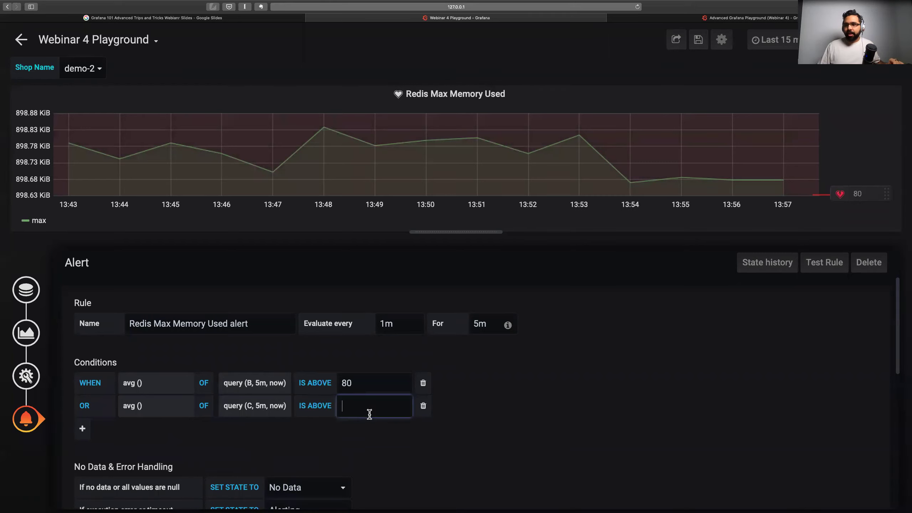
pyautogui.write('80')
pyautogui.click(521, 392)
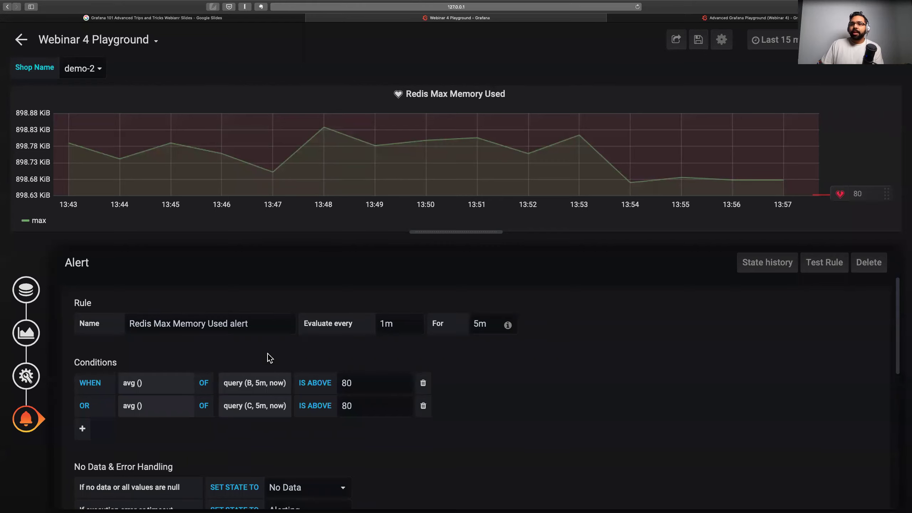
# Check the alert rule's notification settings and switch to the Option #3 slide in Google Slides
pyautogui.scroll(-8, 620, 382)
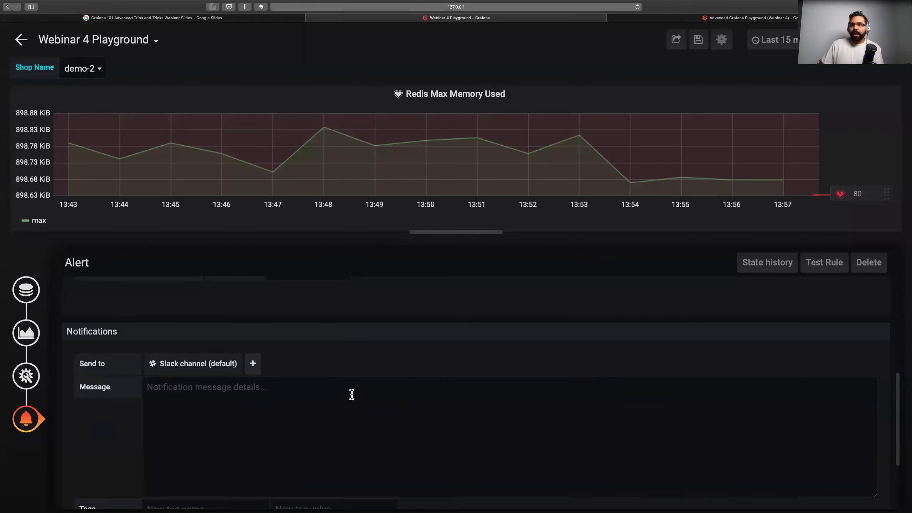
pyautogui.scroll(8, 409, 309)
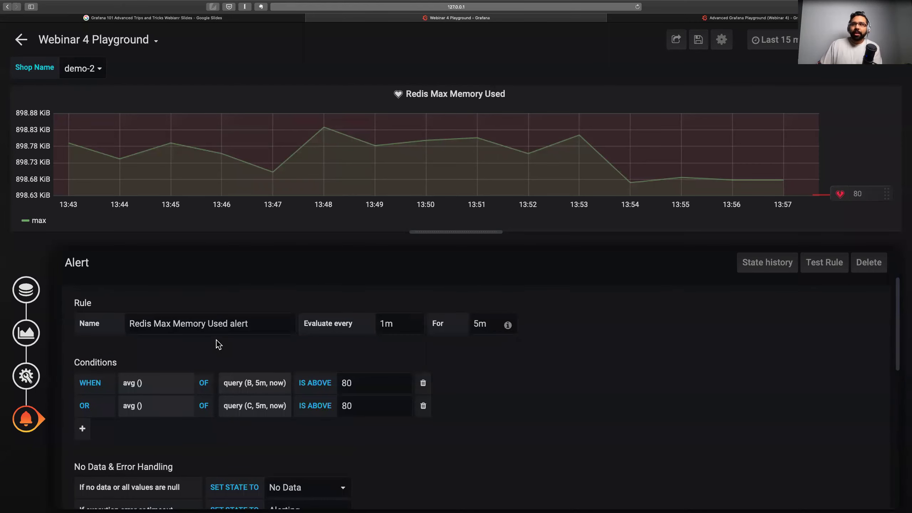
pyautogui.click(226, 20)
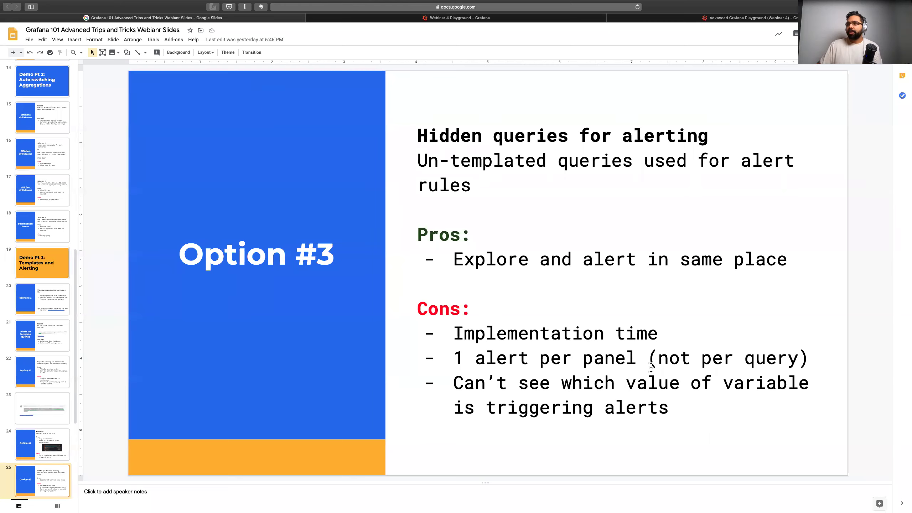